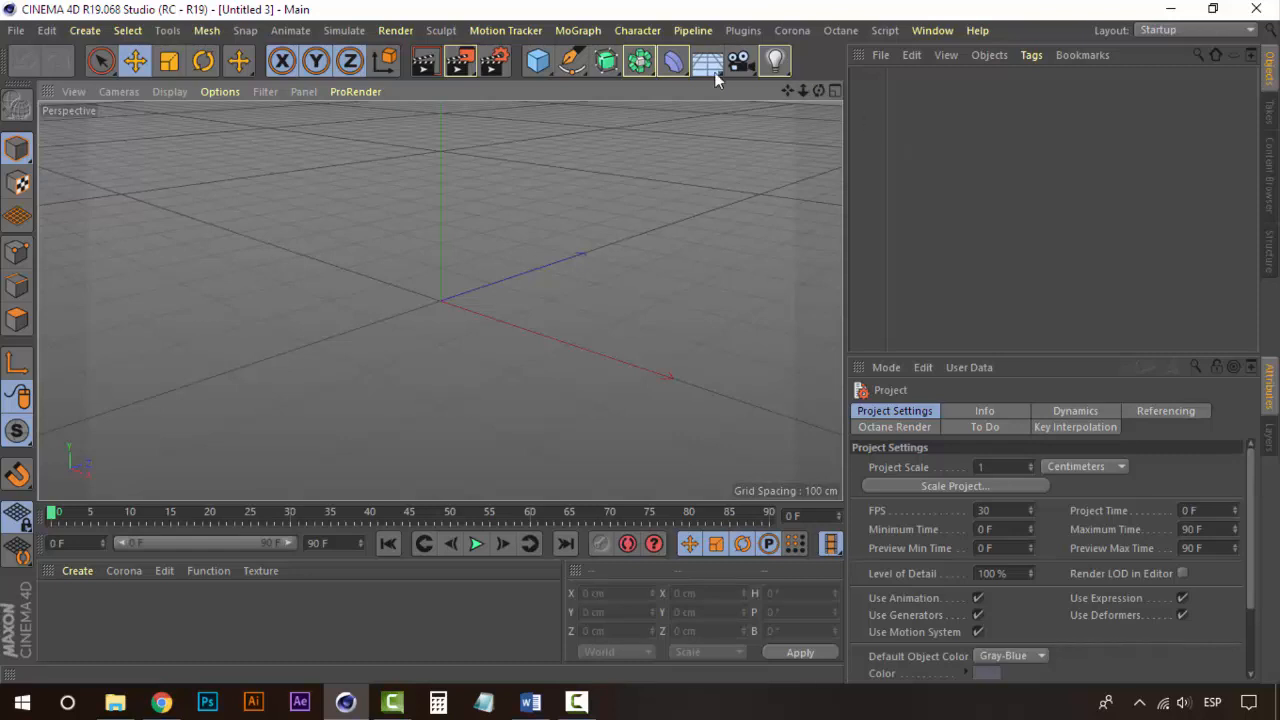
{"action": "left_click", "coordinate": [606, 60]}
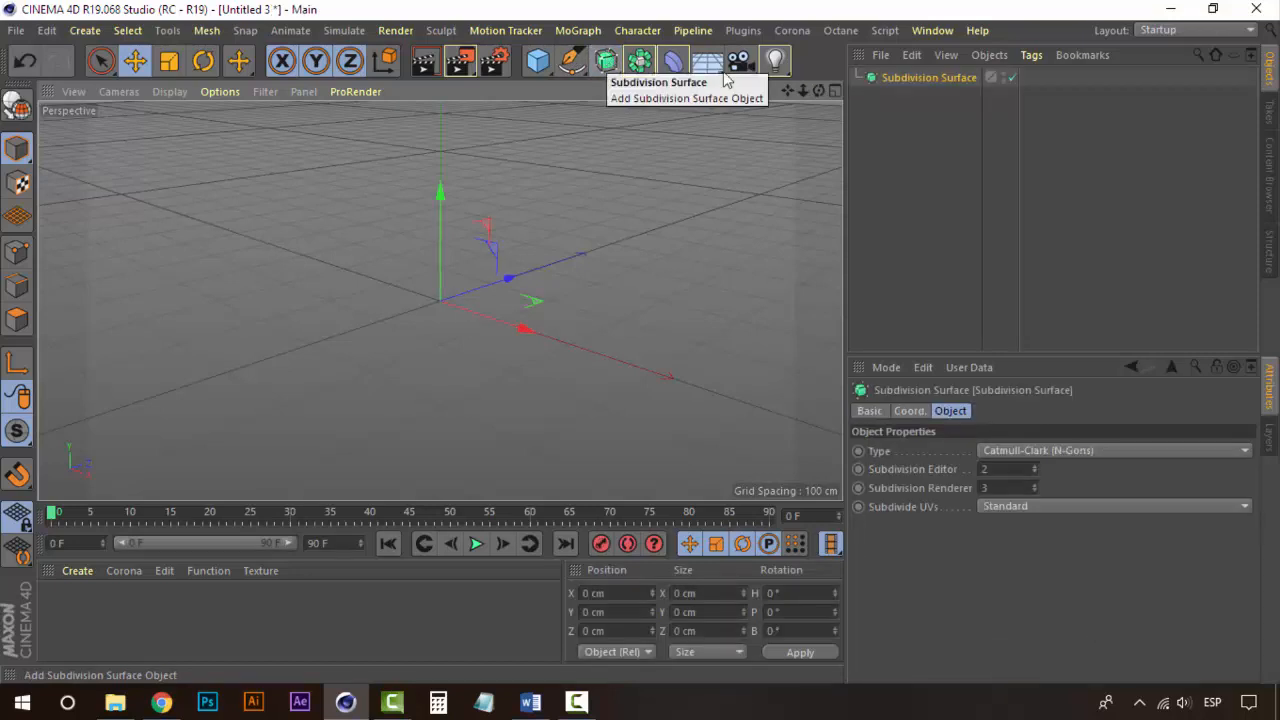
{"action": "key", "text": "ctrl+z"}
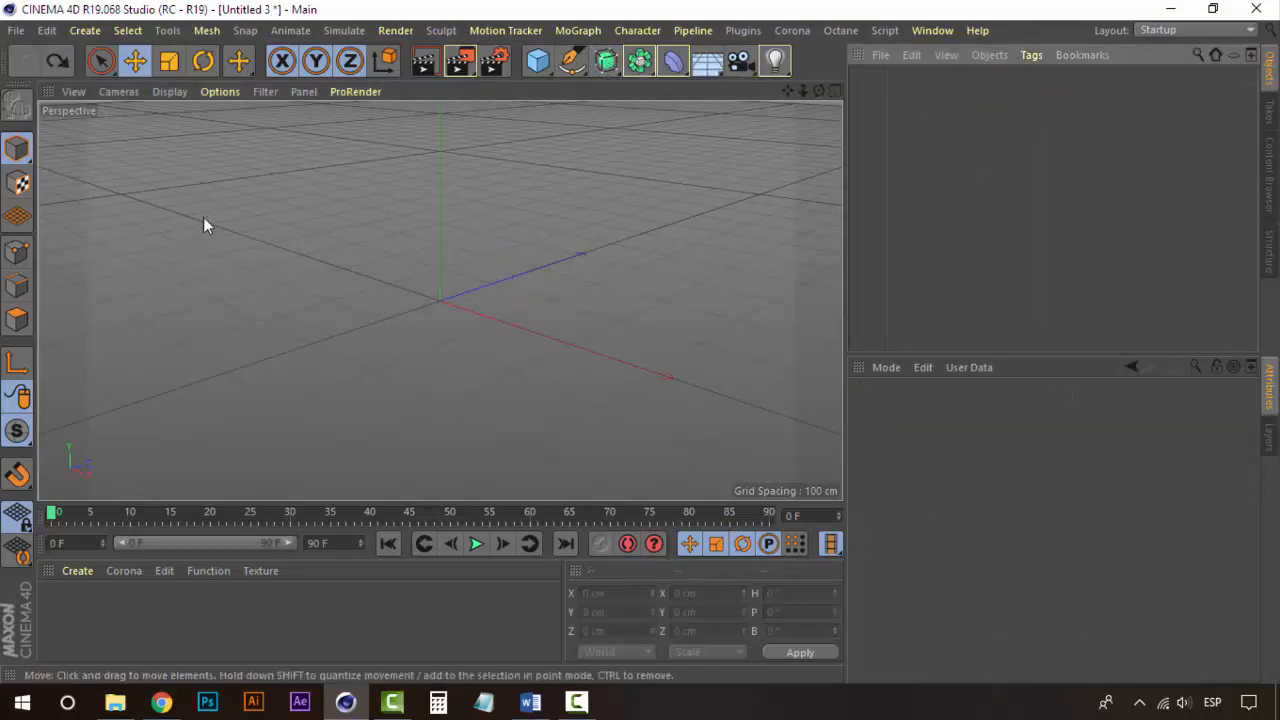
{"action": "left_click", "coordinate": [536, 64]}
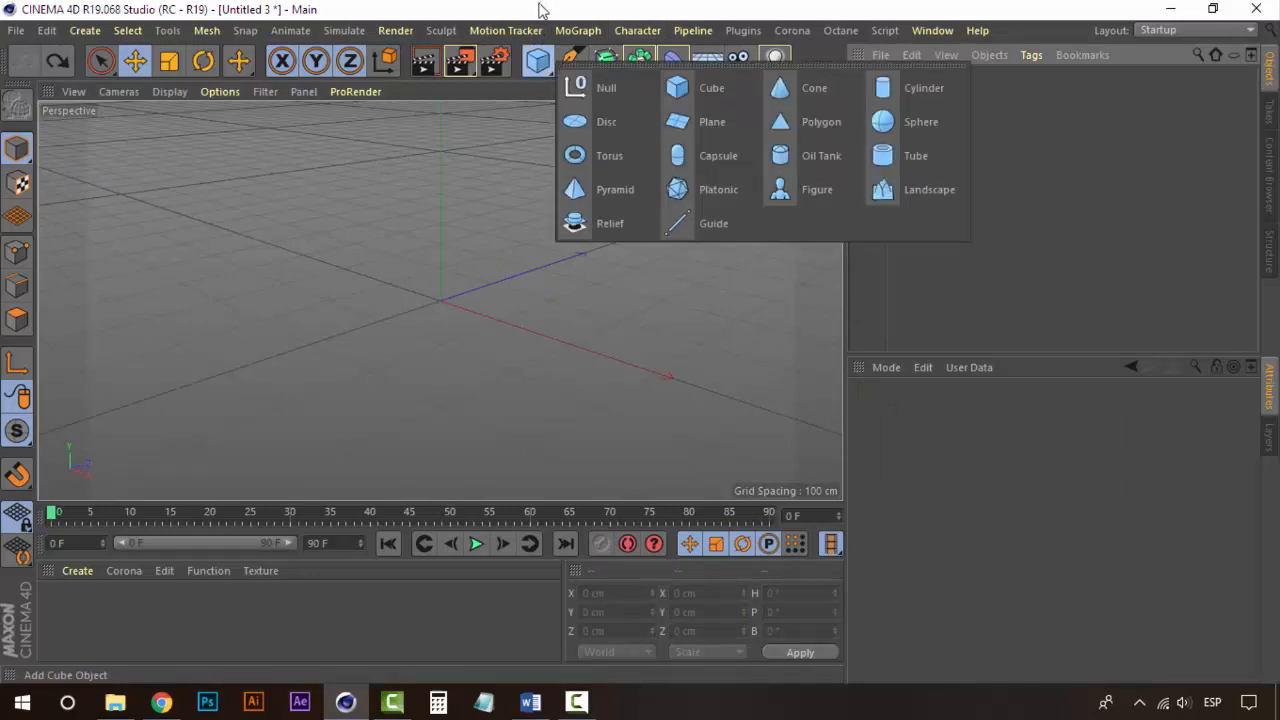
{"action": "left_click", "coordinate": [541, 70]}
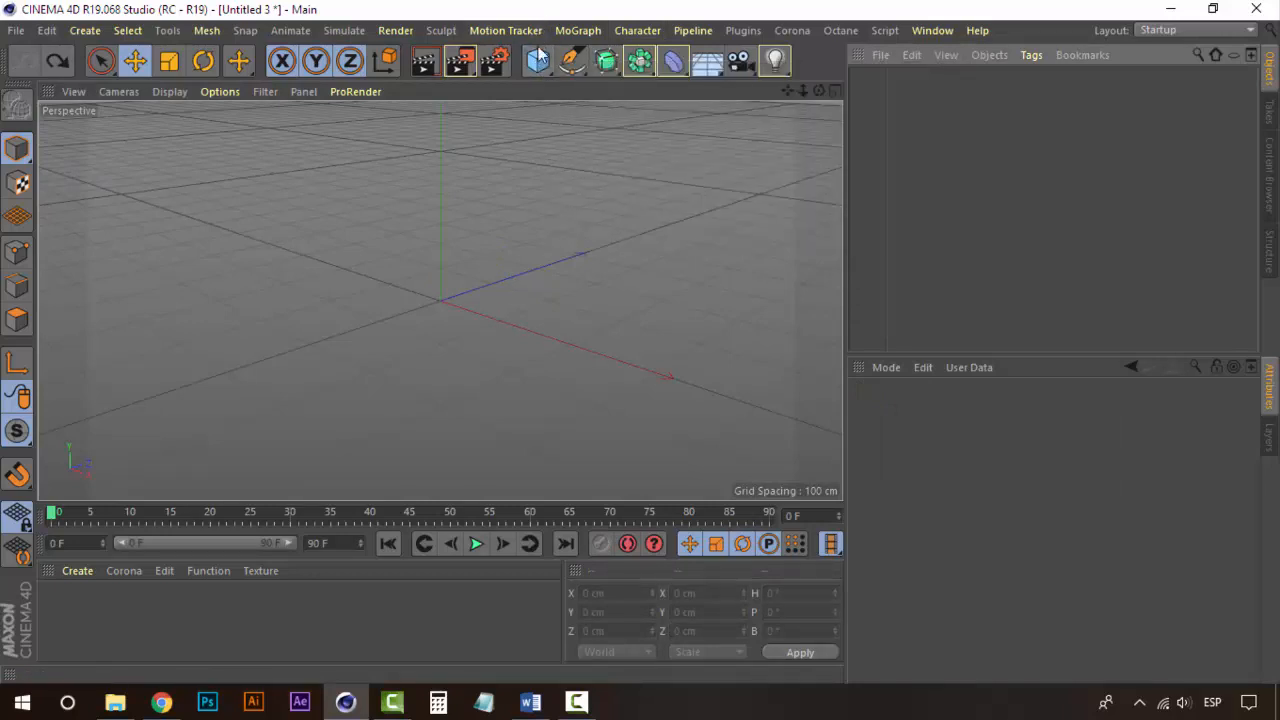
{"action": "left_click", "coordinate": [537, 66]}
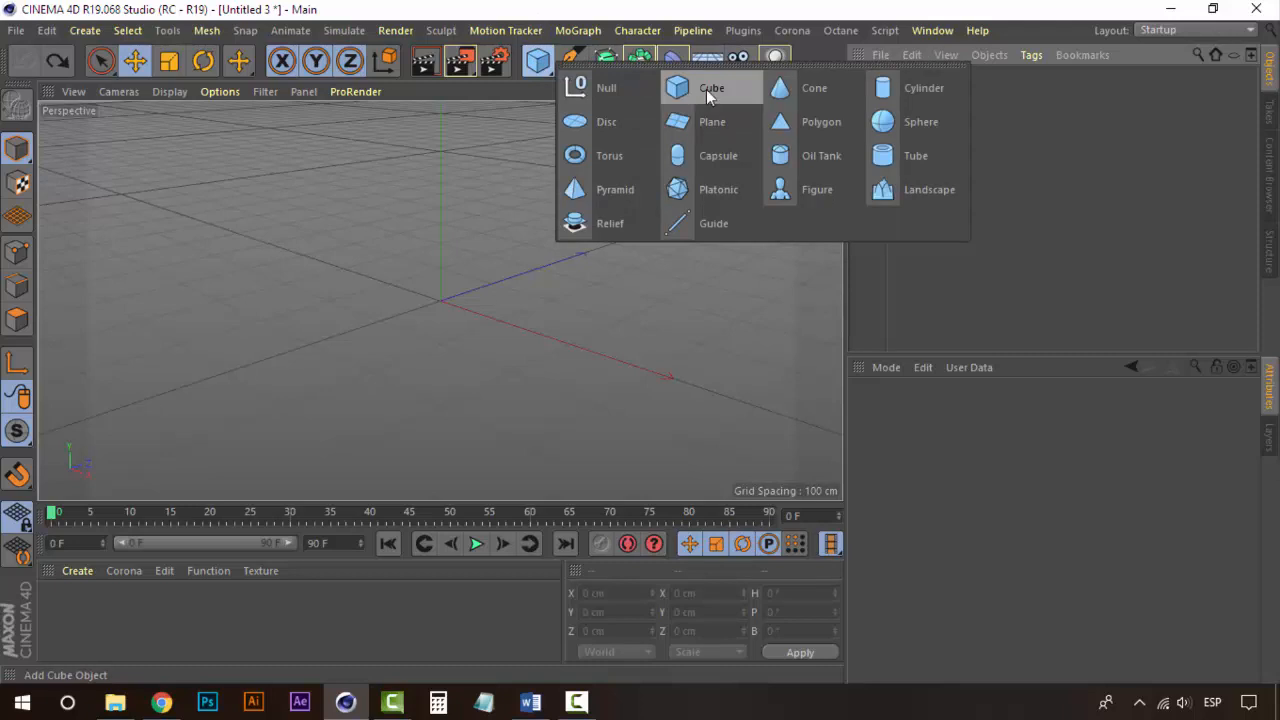
{"action": "left_click", "coordinate": [537, 61]}
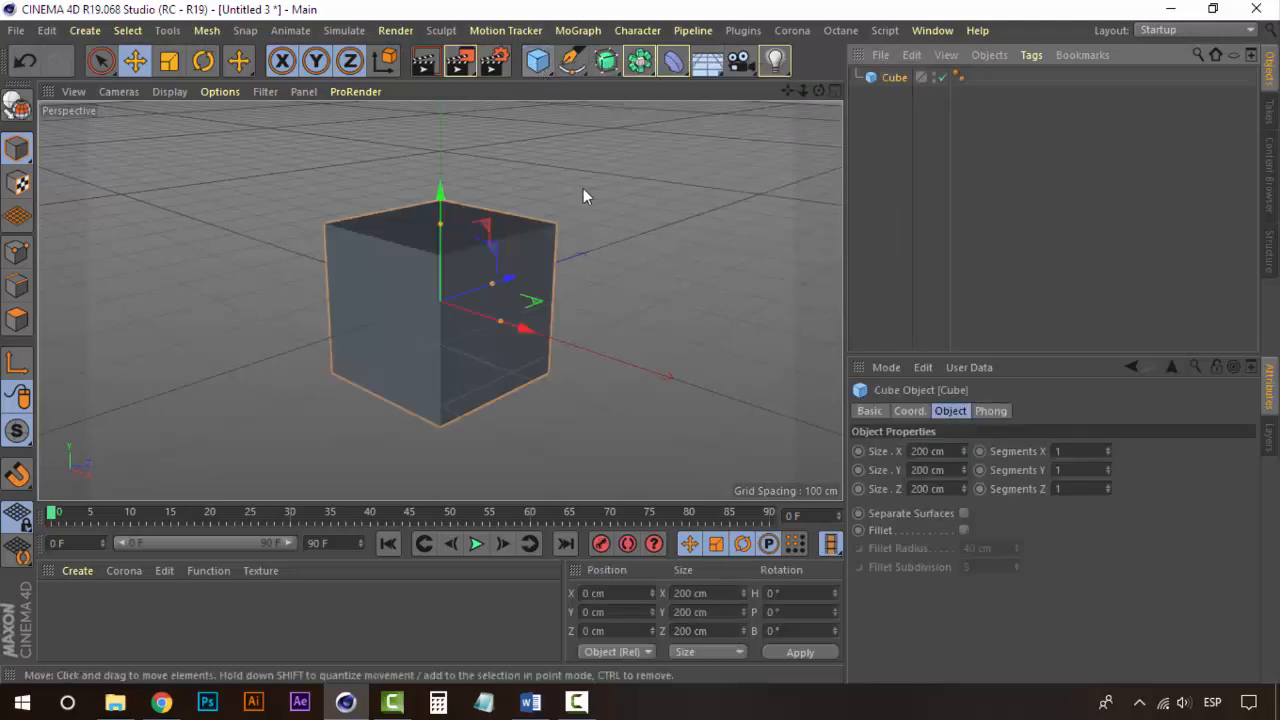
{"action": "key", "text": "ctrl+z"}
Step: Add a cube object to the scene and select it
{"action": "left_click", "coordinate": [85, 30]}
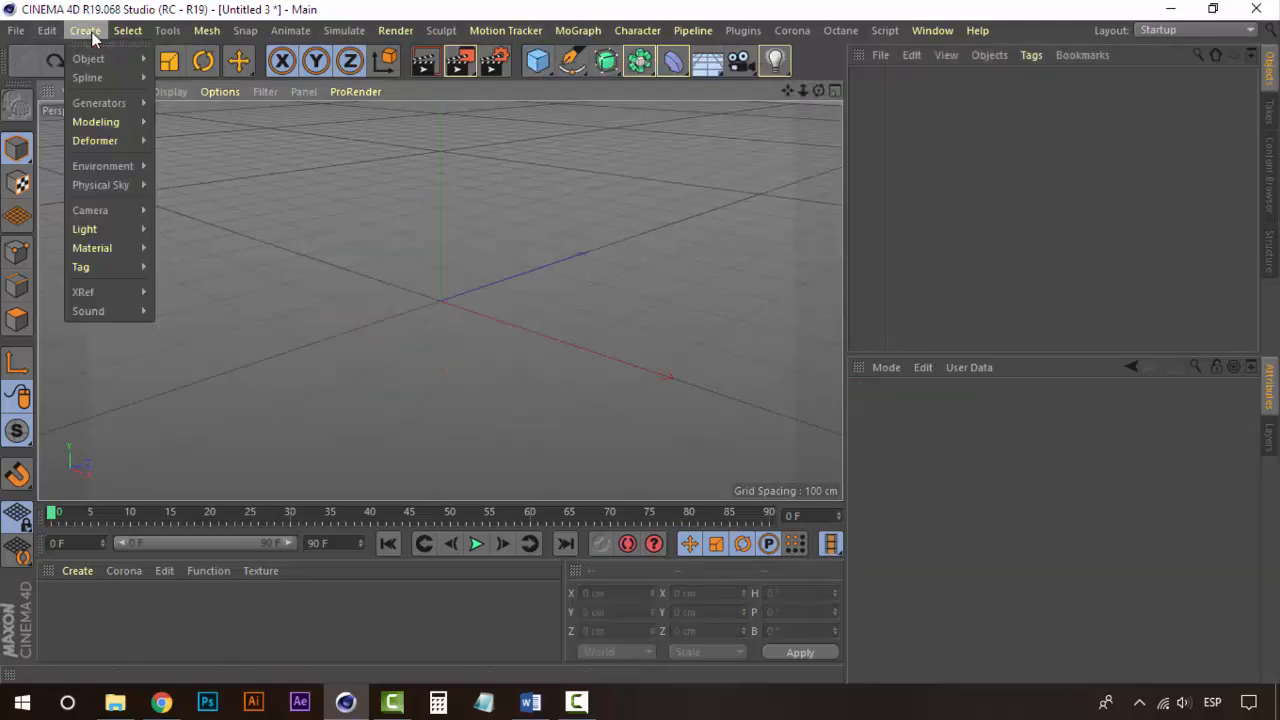
{"action": "mouse_move", "coordinate": [100, 59]}
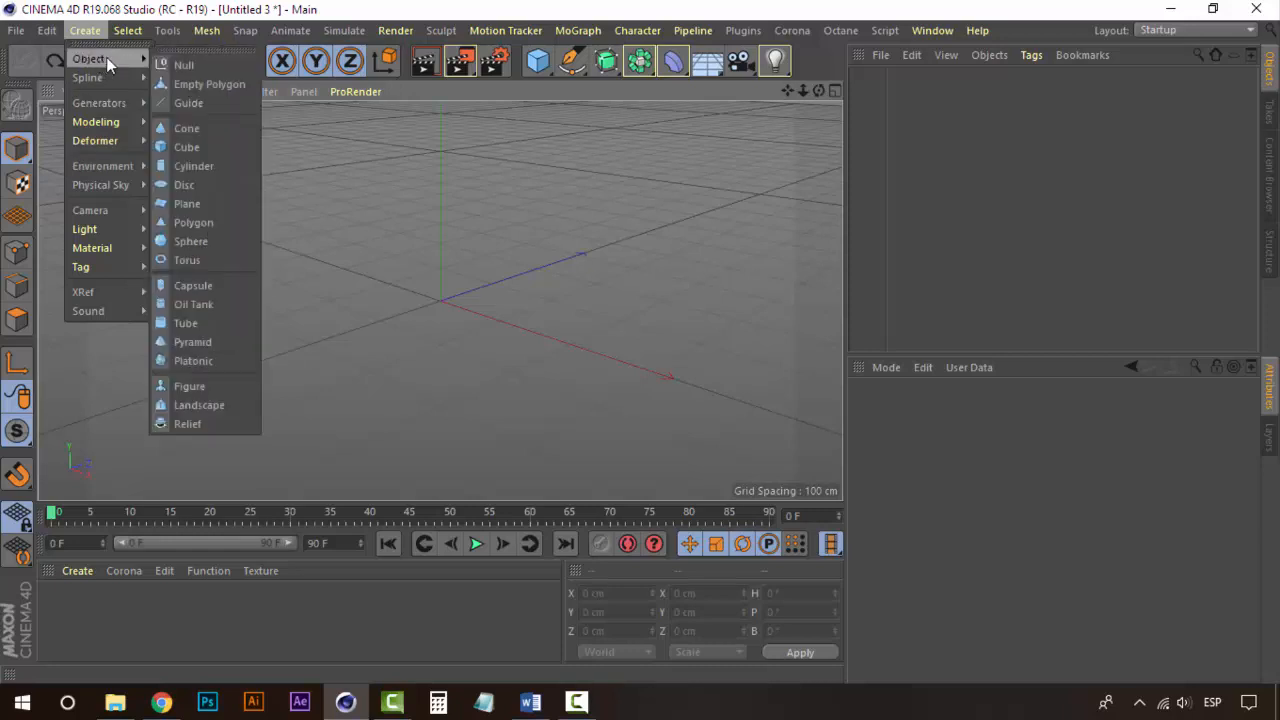
{"action": "left_click", "coordinate": [186, 147]}
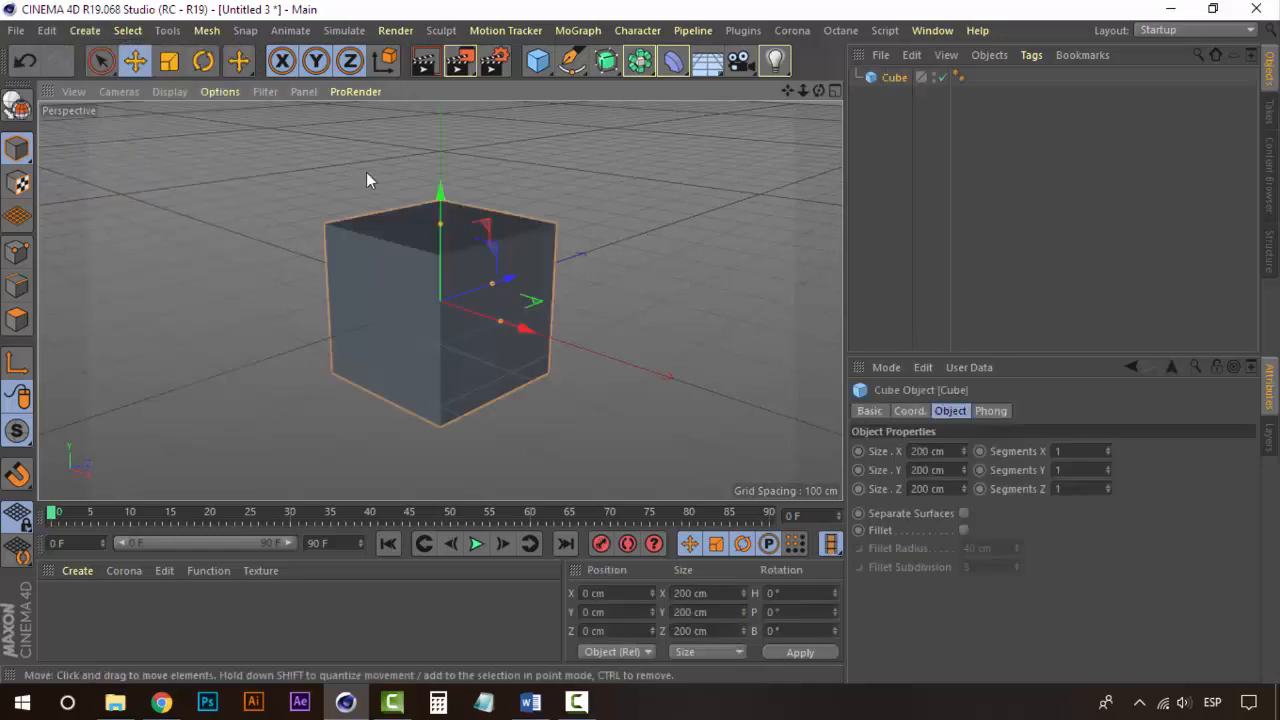
{"action": "left_click", "coordinate": [885, 171]}
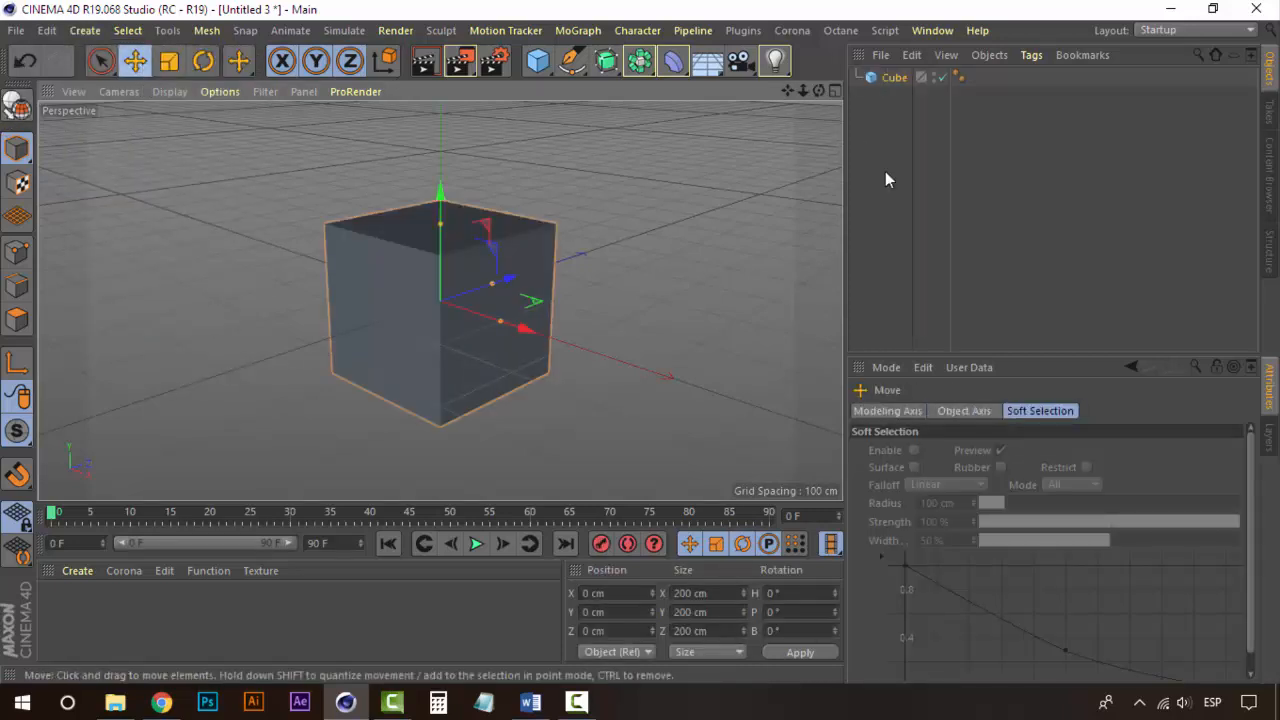
{"action": "left_click", "coordinate": [885, 81]}
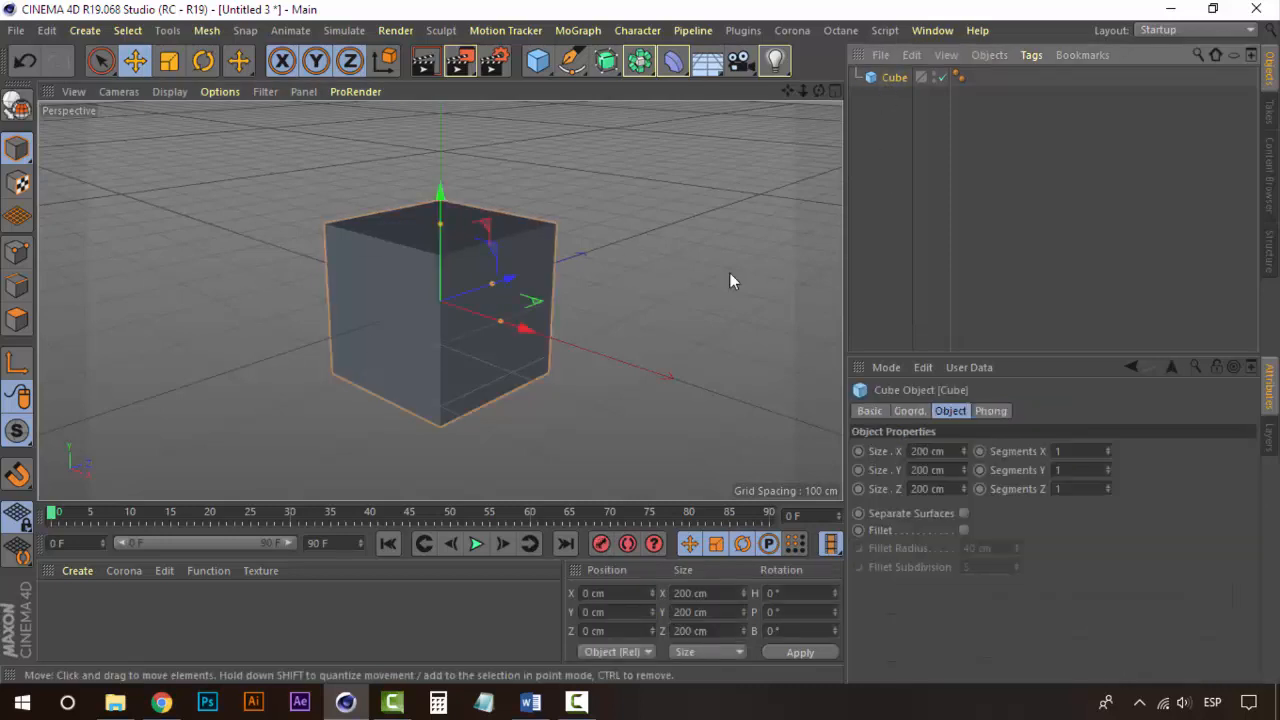
{"action": "left_click_drag", "start_coordinate": [414, 306], "coordinate": [431, 328], "text": "alt"}
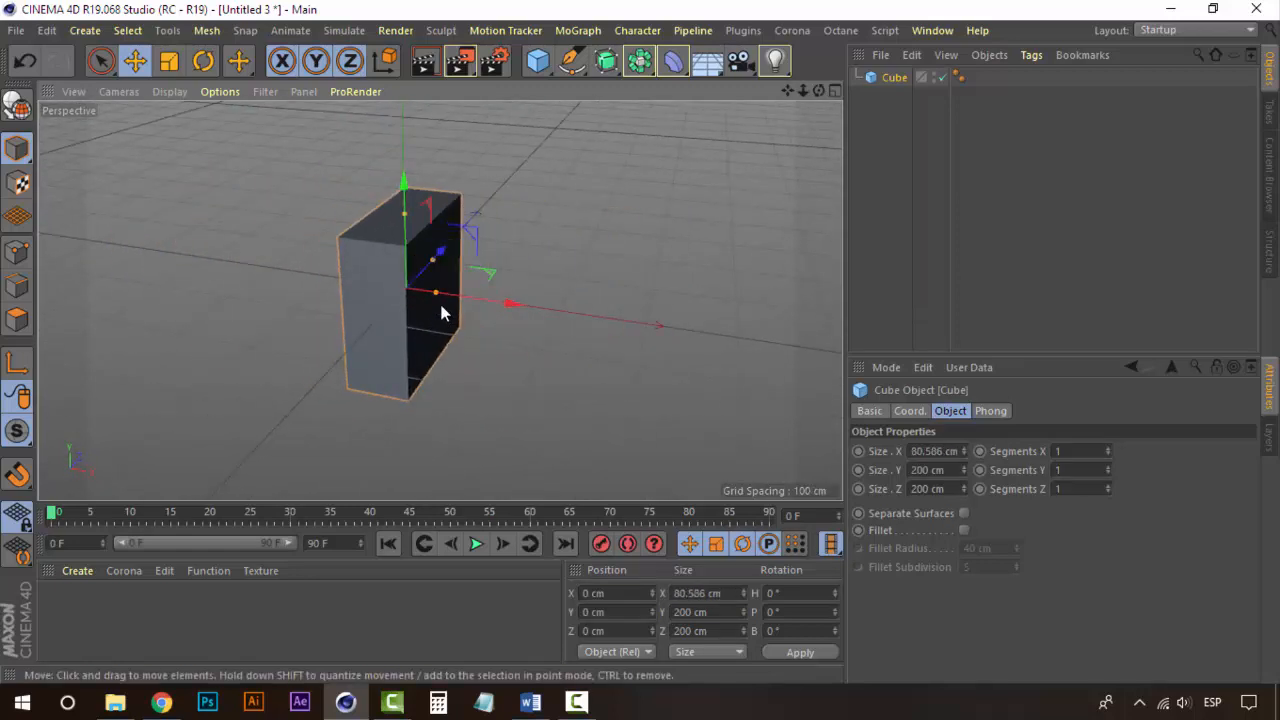
{"action": "key", "text": "ctrl+z"}
{"action": "left_click_drag", "start_coordinate": [432, 261], "coordinate": [406, 175]}
{"action": "key", "text": "ctrl+z"}
{"action": "key", "text": "ctrl+z"}
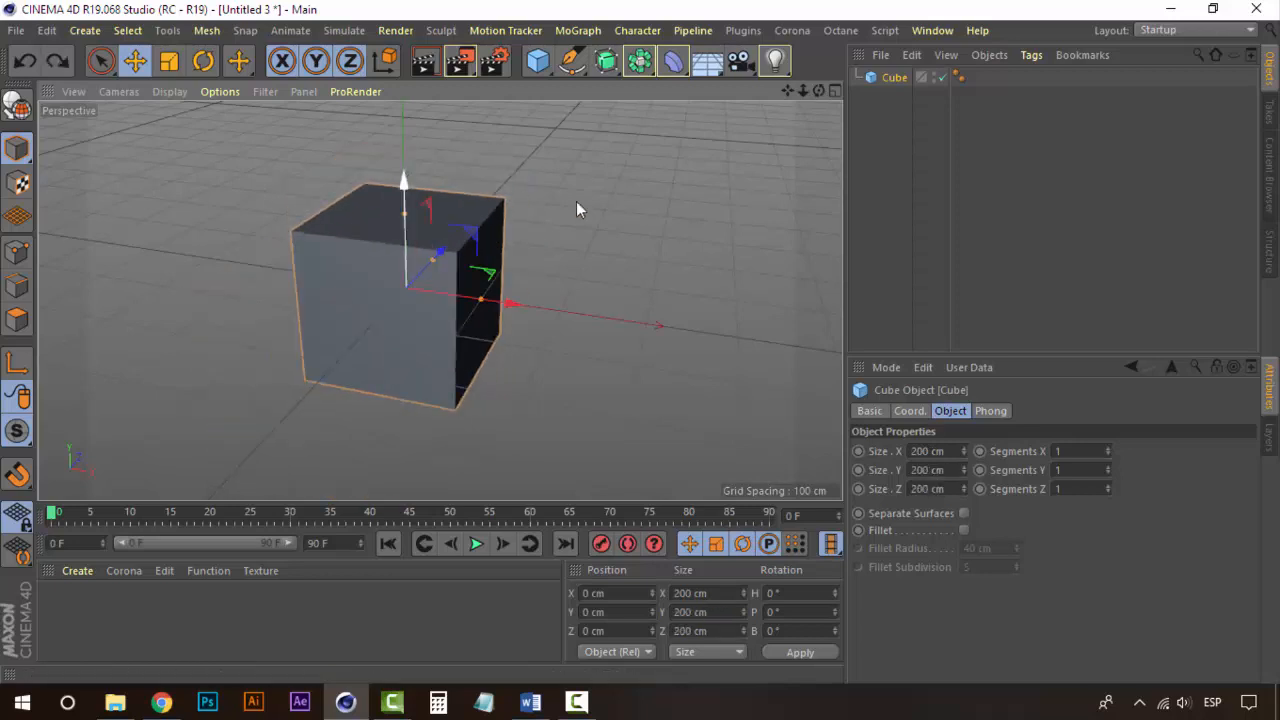
{"action": "left_click", "coordinate": [857, 135]}
{"action": "left_click", "coordinate": [885, 78]}
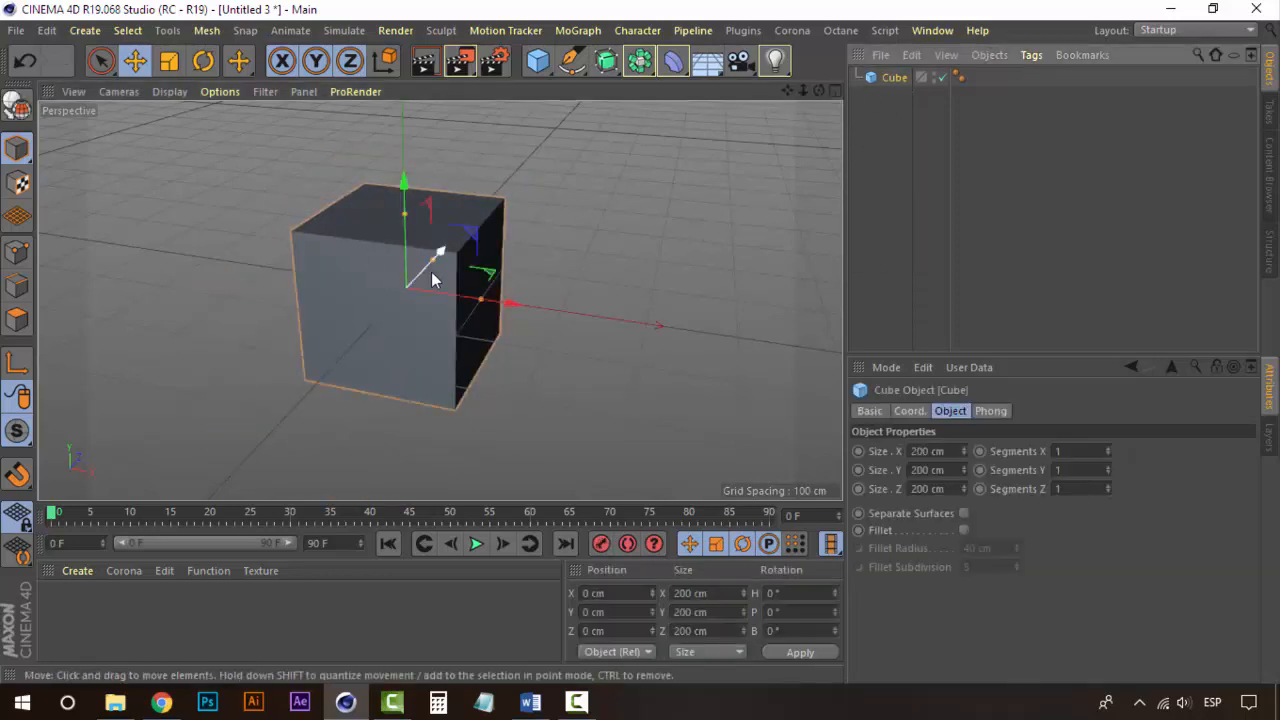
{"action": "left_click_drag", "start_coordinate": [433, 262], "coordinate": [427, 304], "text": "alt"}
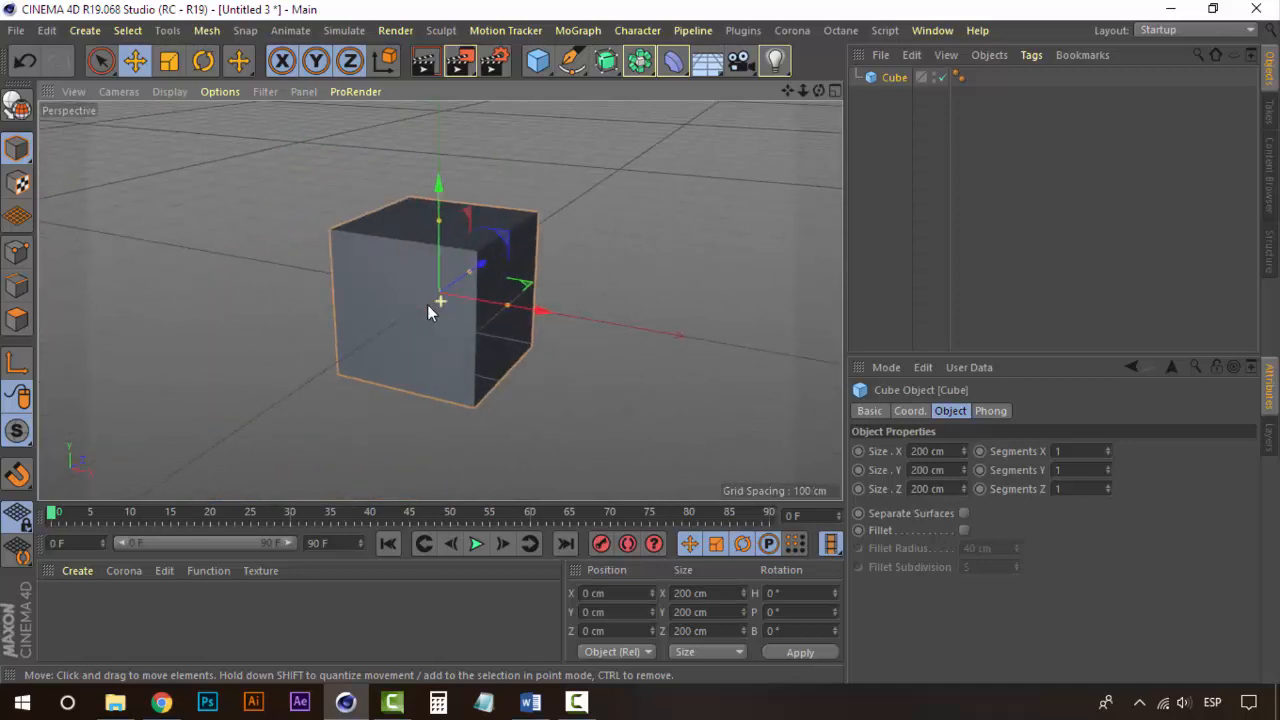
{"action": "left_click", "coordinate": [606, 61]}
{"action": "key", "text": "Delete"}
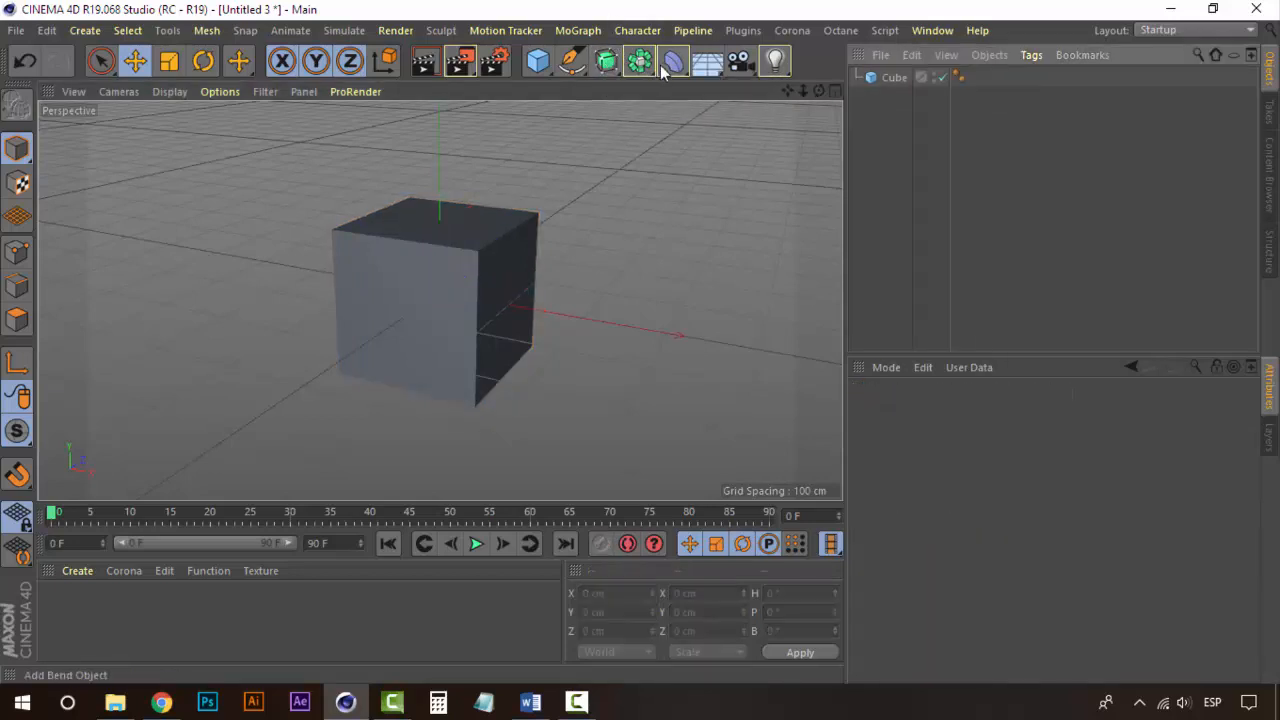
{"action": "left_click", "coordinate": [607, 64]}
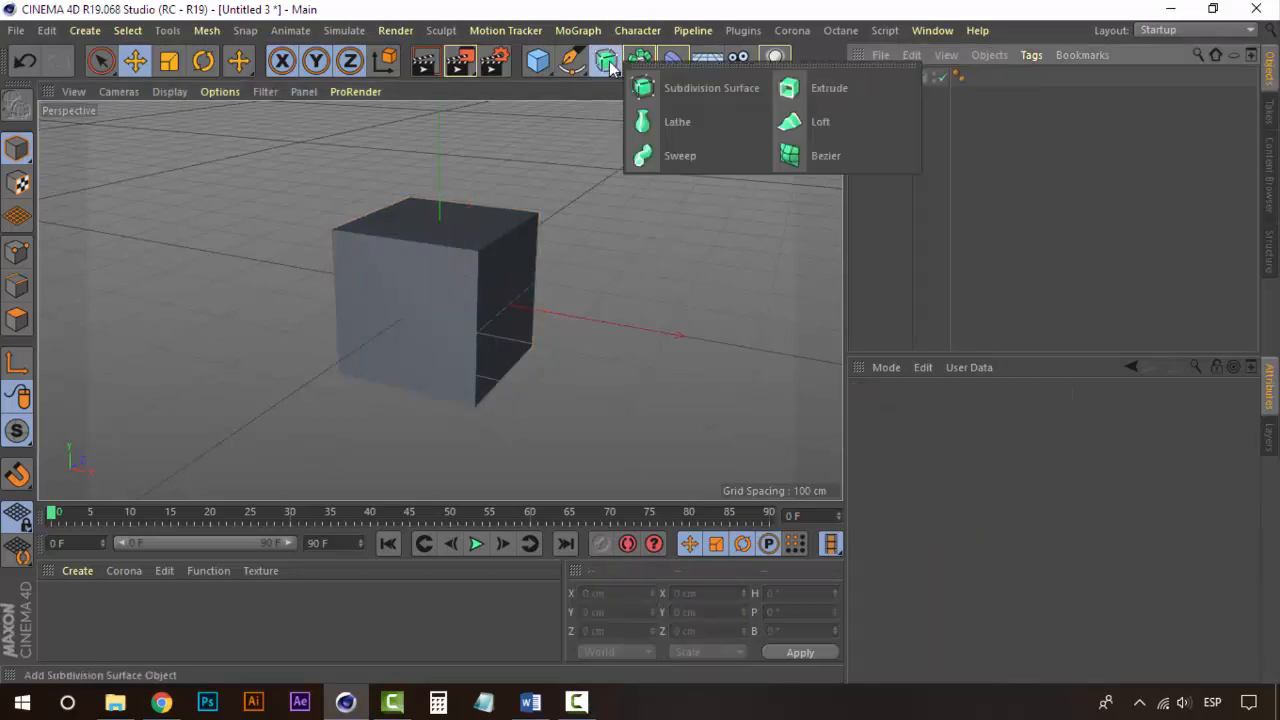
{"action": "left_click", "coordinate": [723, 88]}
{"action": "key", "text": "Delete"}
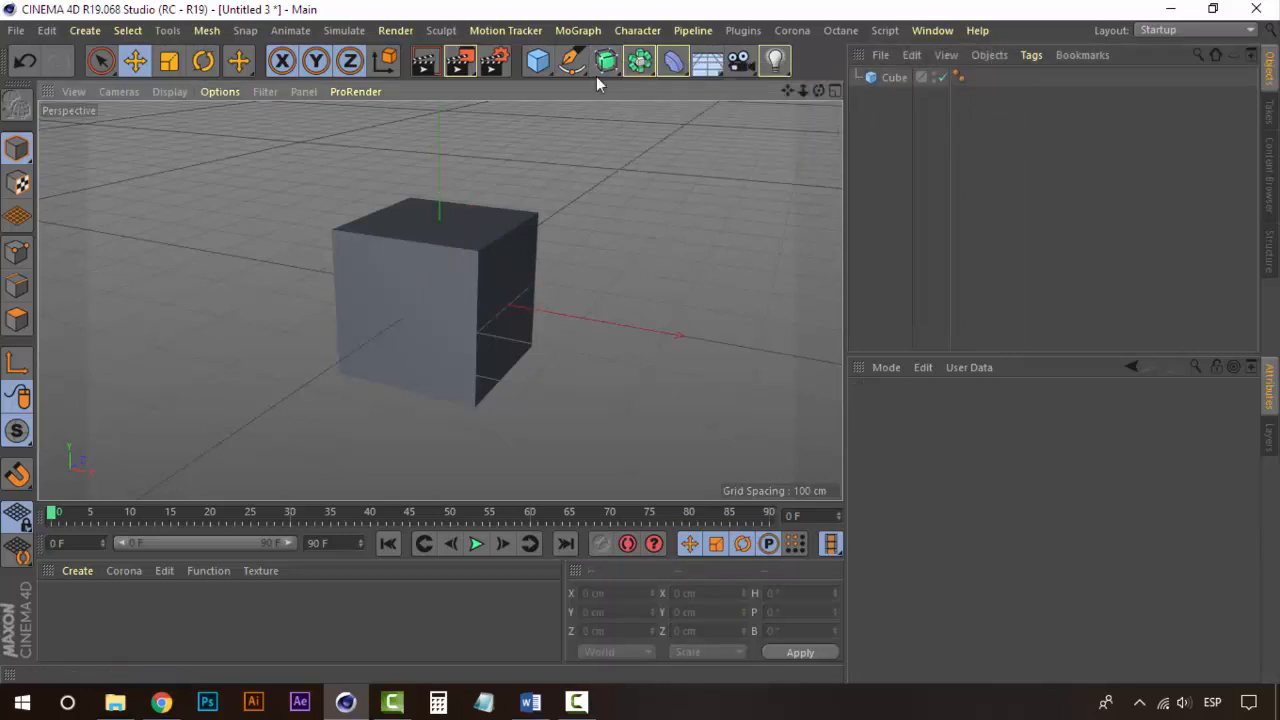
Step: Add a Subdivision Surface generator object to the scene
{"action": "left_click", "coordinate": [85, 30]}
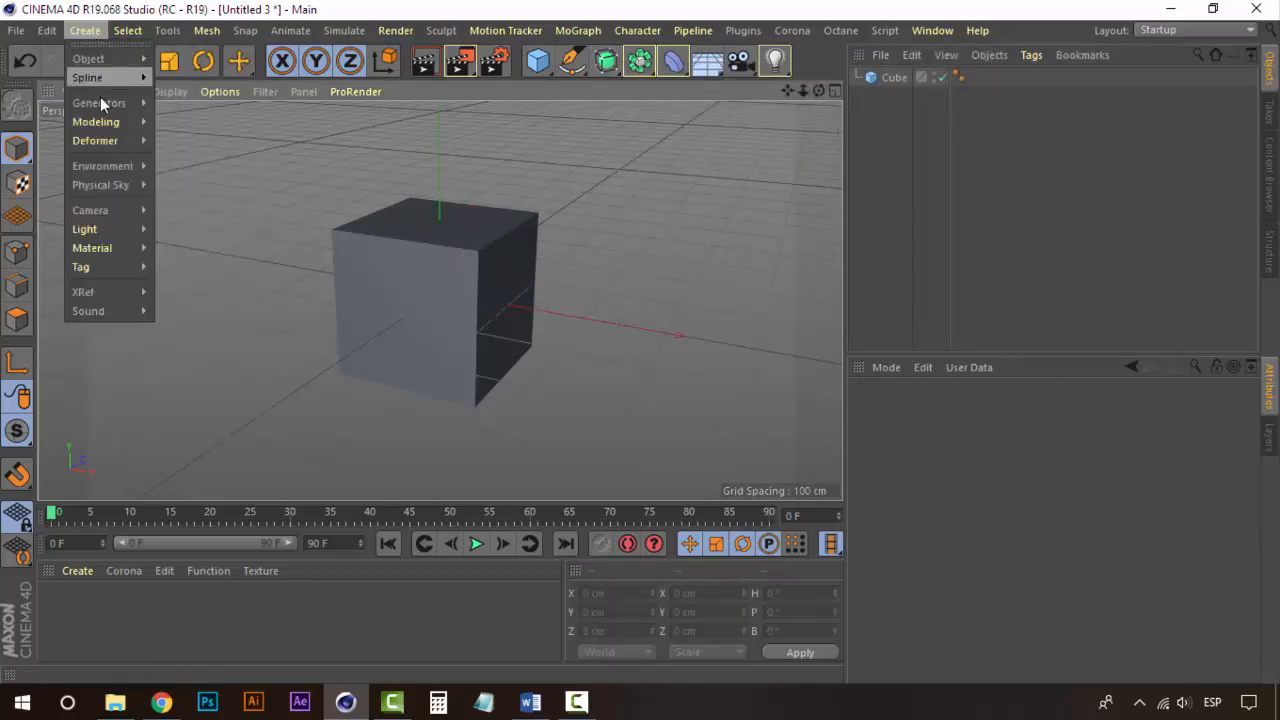
{"action": "mouse_move", "coordinate": [88, 145]}
{"action": "mouse_move", "coordinate": [120, 122]}
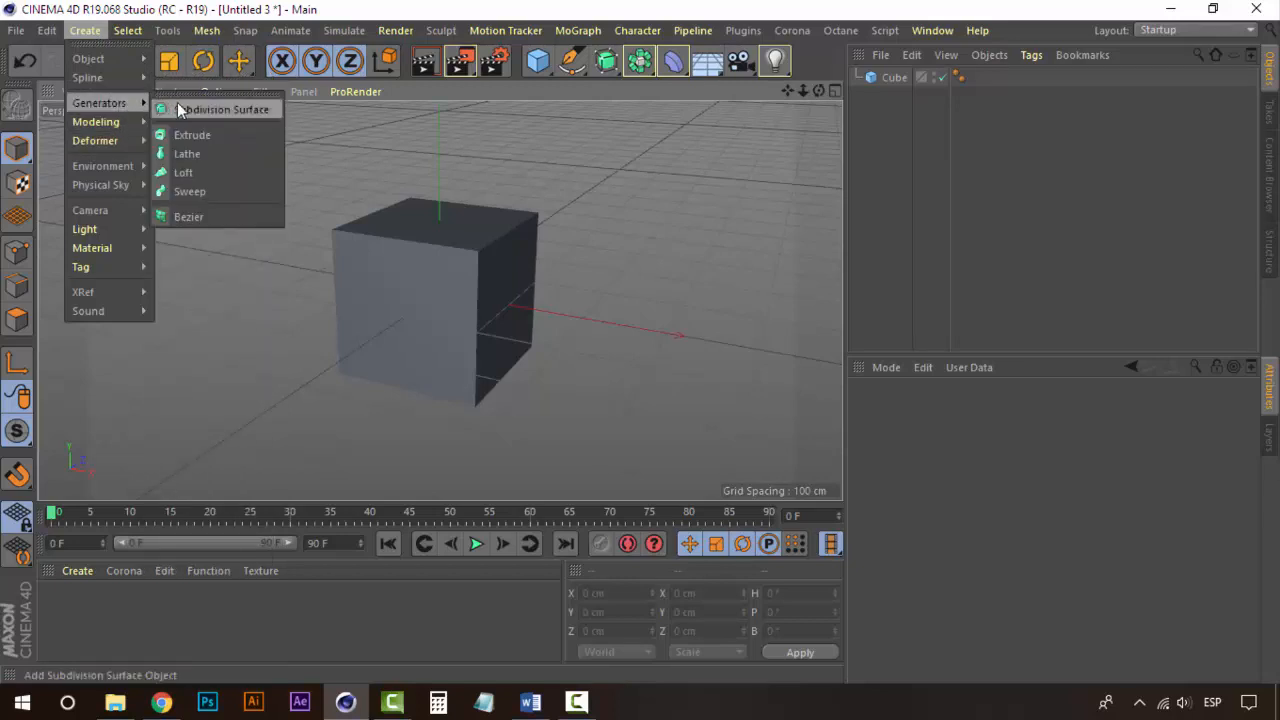
{"action": "left_click", "coordinate": [201, 110]}
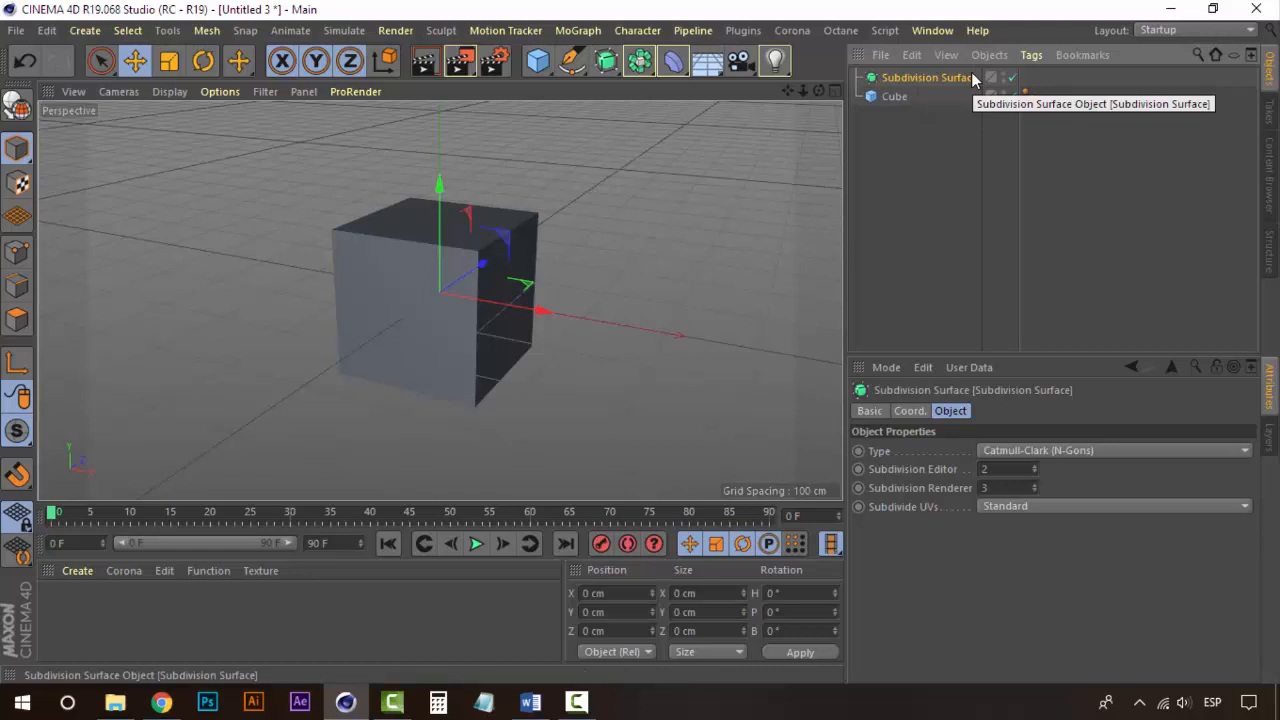
Step: Nest the cube under the Subdivision Surface object so it becomes smoothed
{"action": "left_click", "coordinate": [894, 99]}
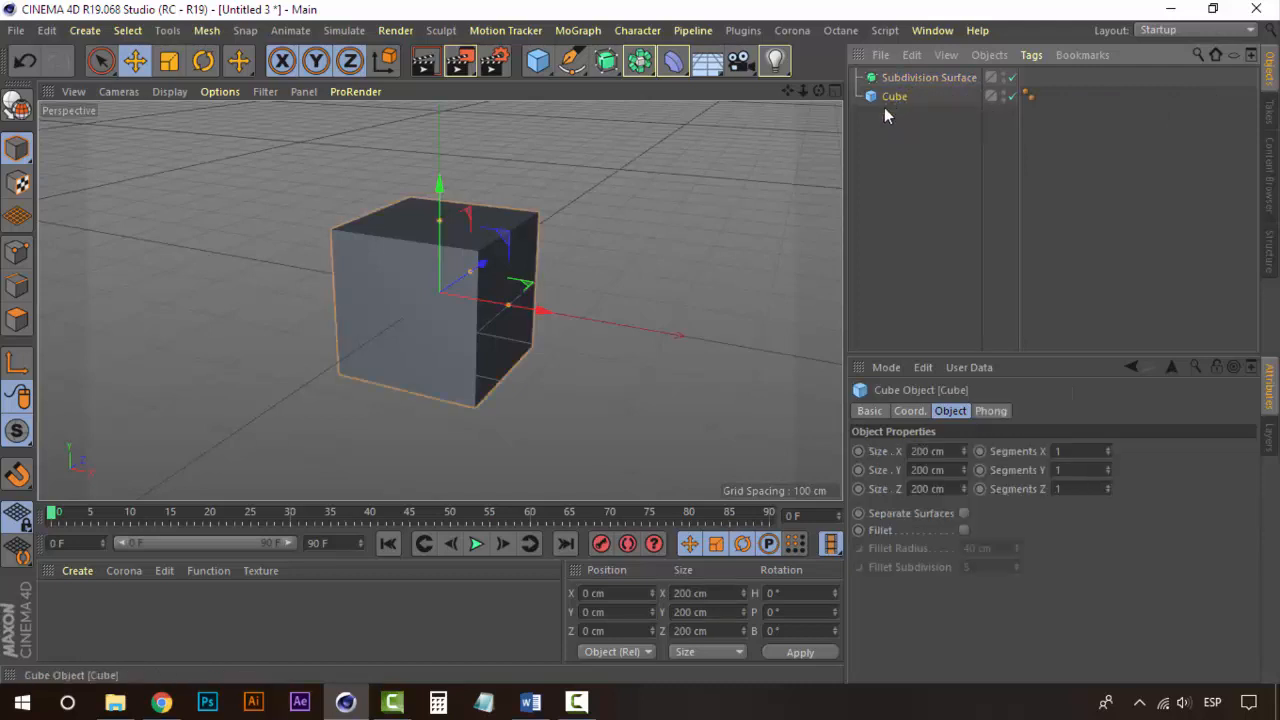
{"action": "left_click_drag", "start_coordinate": [890, 99], "coordinate": [932, 79]}
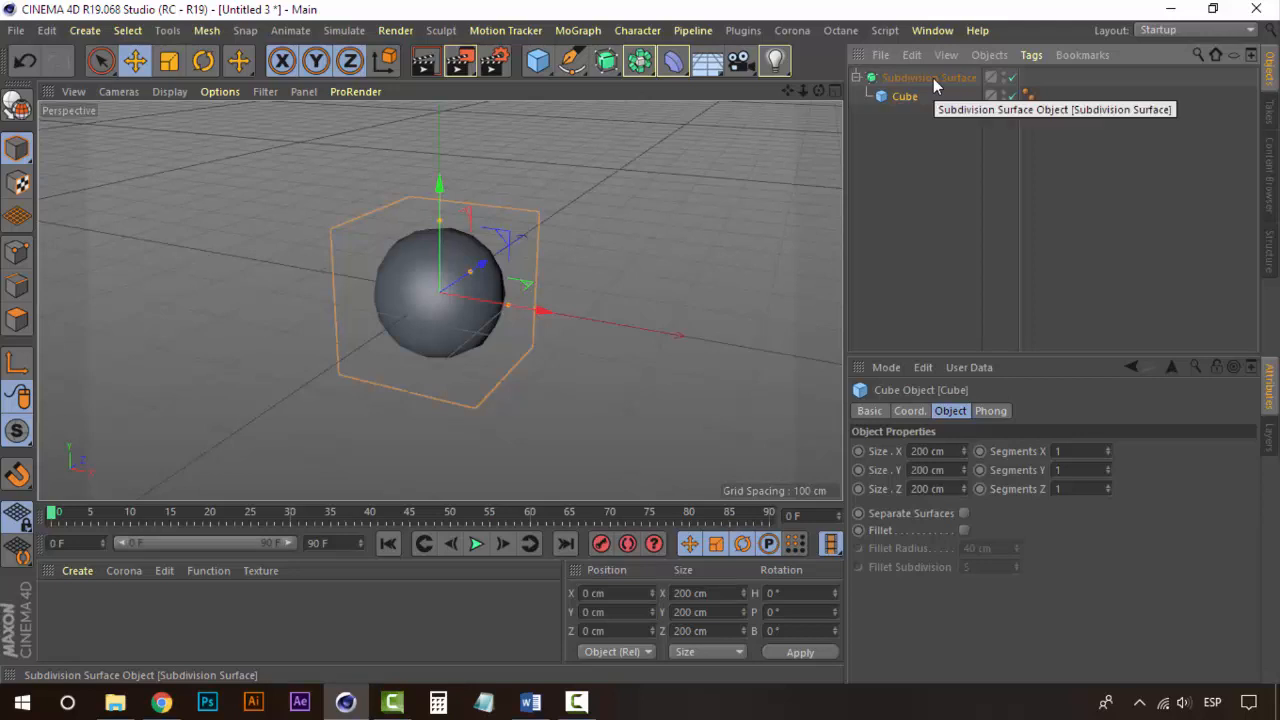
{"action": "left_click", "coordinate": [933, 78]}
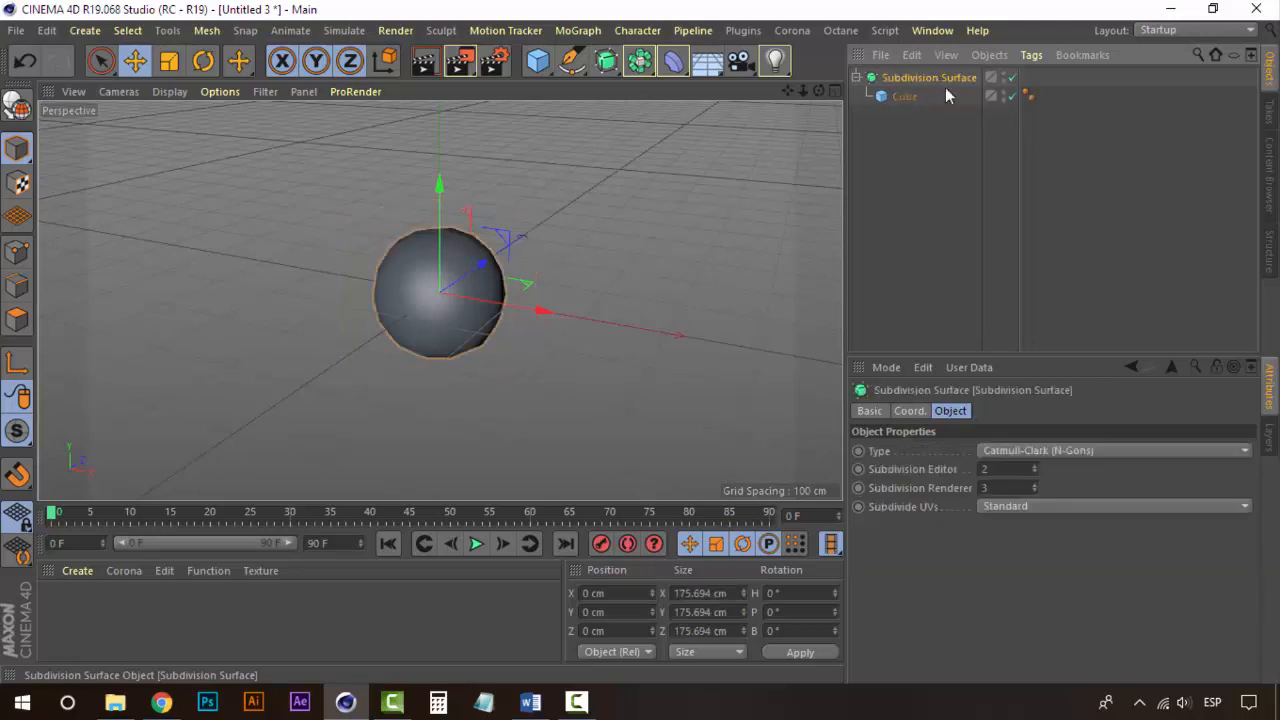
{"action": "left_click", "coordinate": [905, 96]}
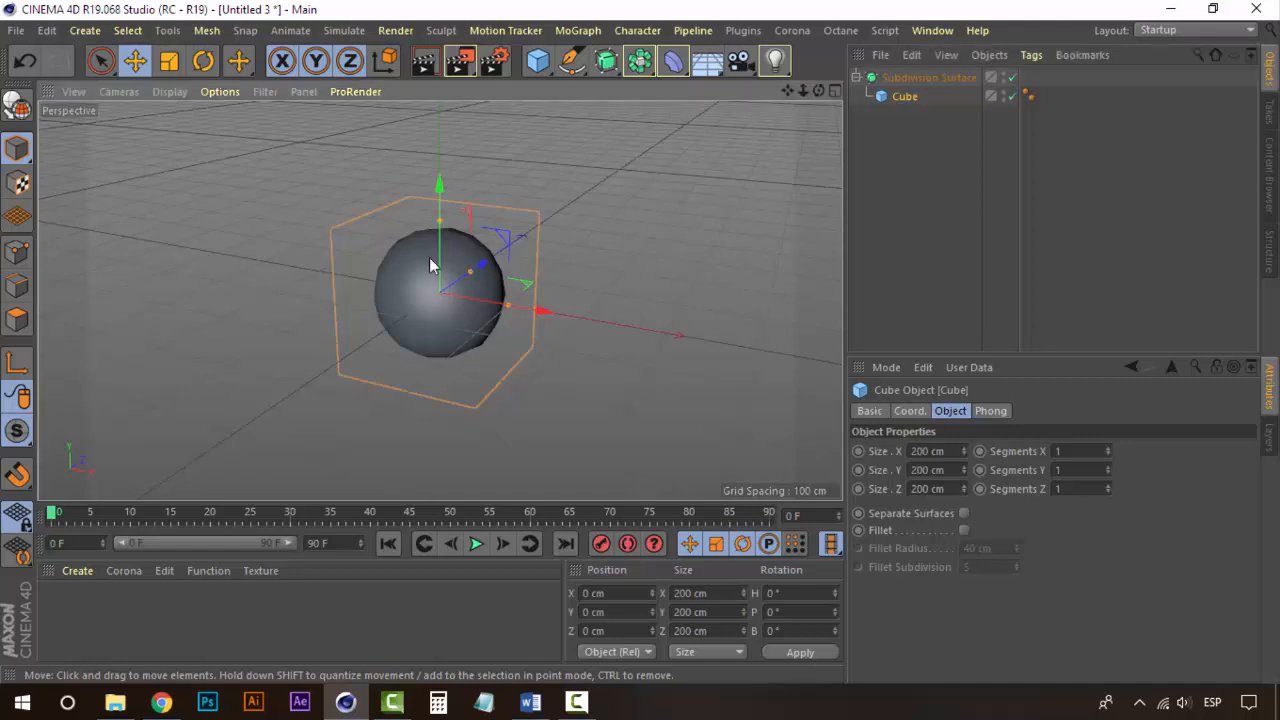
Step: Orbit around the smoothed cube and alternate selection between the Subdivision Surface and the cube to compare them
{"action": "left_click_drag", "start_coordinate": [430, 258], "coordinate": [486, 274], "text": "alt"}
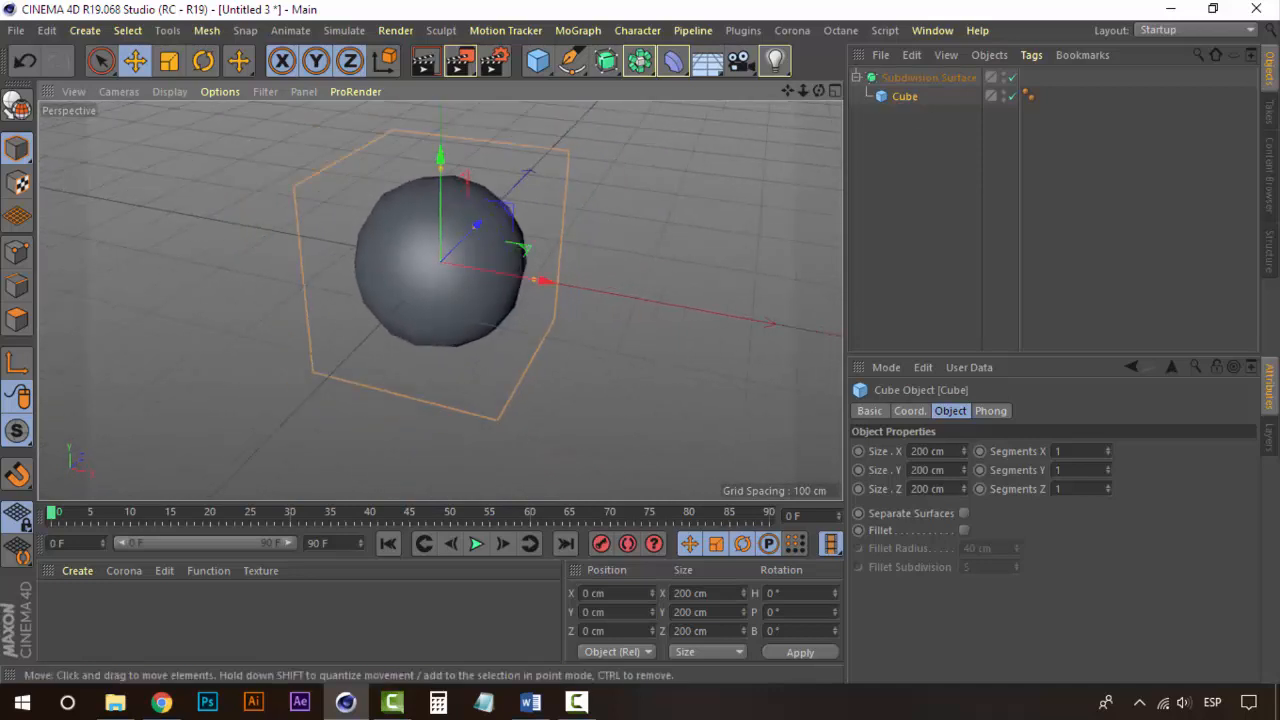
{"action": "left_click", "coordinate": [937, 77]}
{"action": "left_click", "coordinate": [909, 97]}
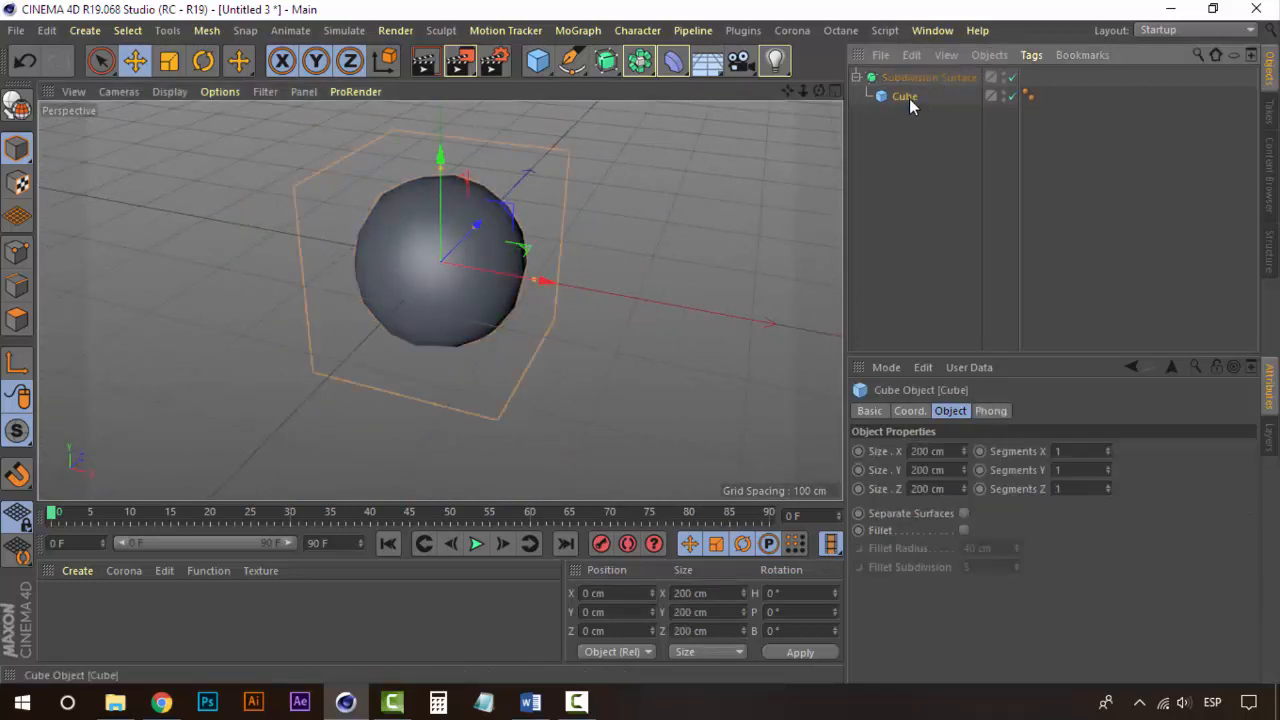
{"action": "left_click", "coordinate": [915, 79]}
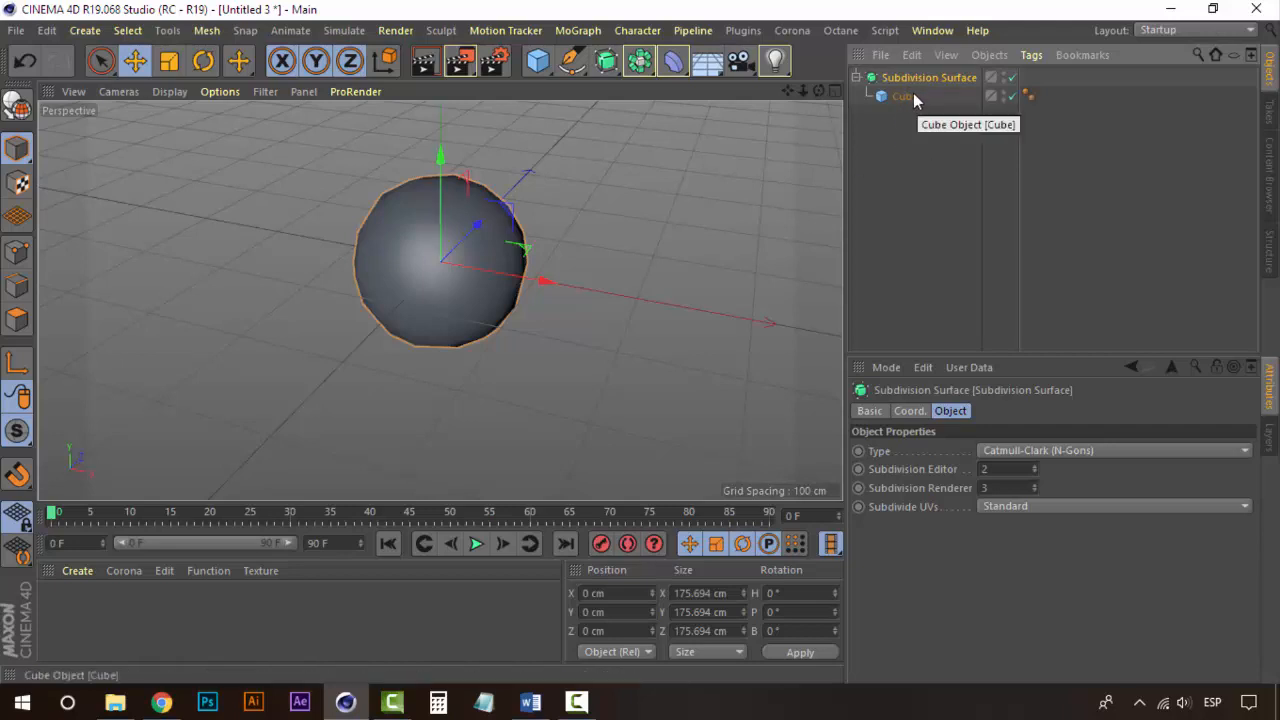
{"action": "mouse_move", "coordinate": [603, 242]}
{"action": "left_mouse_down", "text": "alt"}
{"action": "mouse_move", "coordinate": [557, 222]}
{"action": "mouse_move", "coordinate": [521, 269]}
{"action": "mouse_move", "coordinate": [463, 206]}
{"action": "mouse_move", "coordinate": [492, 251]}
{"action": "mouse_move", "coordinate": [781, 158]}
{"action": "left_mouse_up", "text": "alt"}
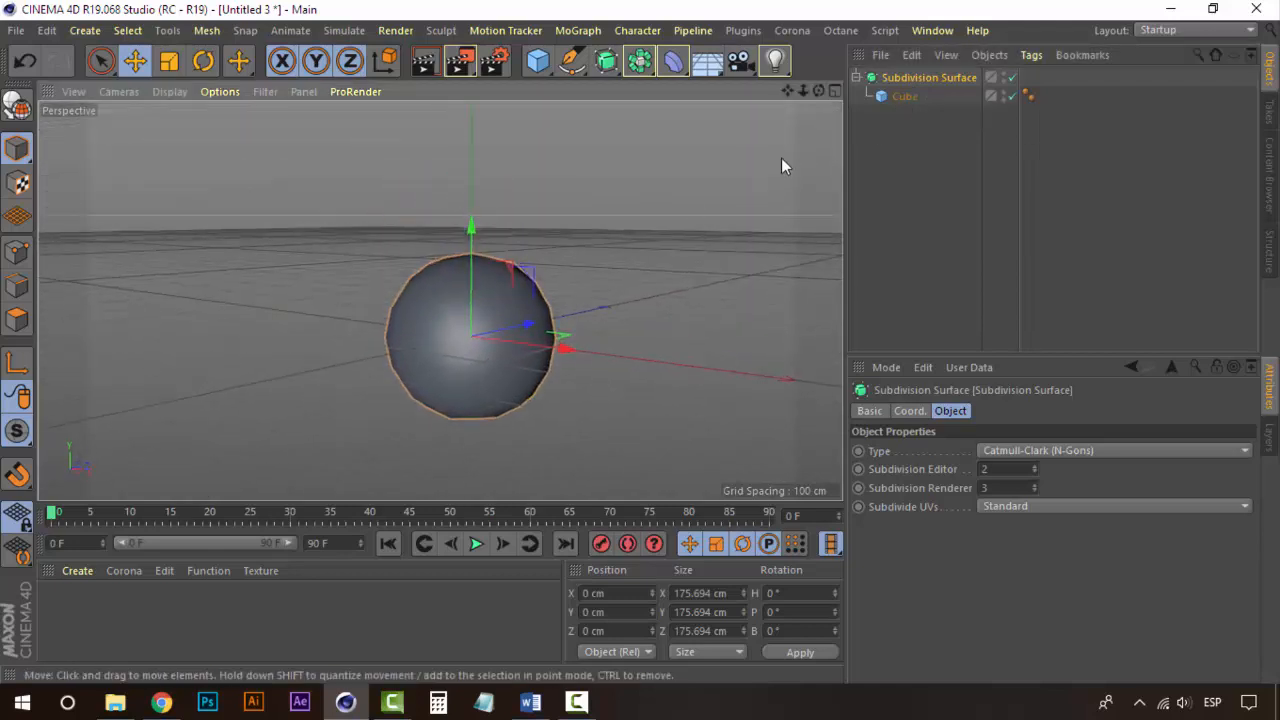
{"action": "left_click", "coordinate": [906, 94]}
{"action": "left_click", "coordinate": [910, 78]}
{"action": "left_click", "coordinate": [906, 96]}
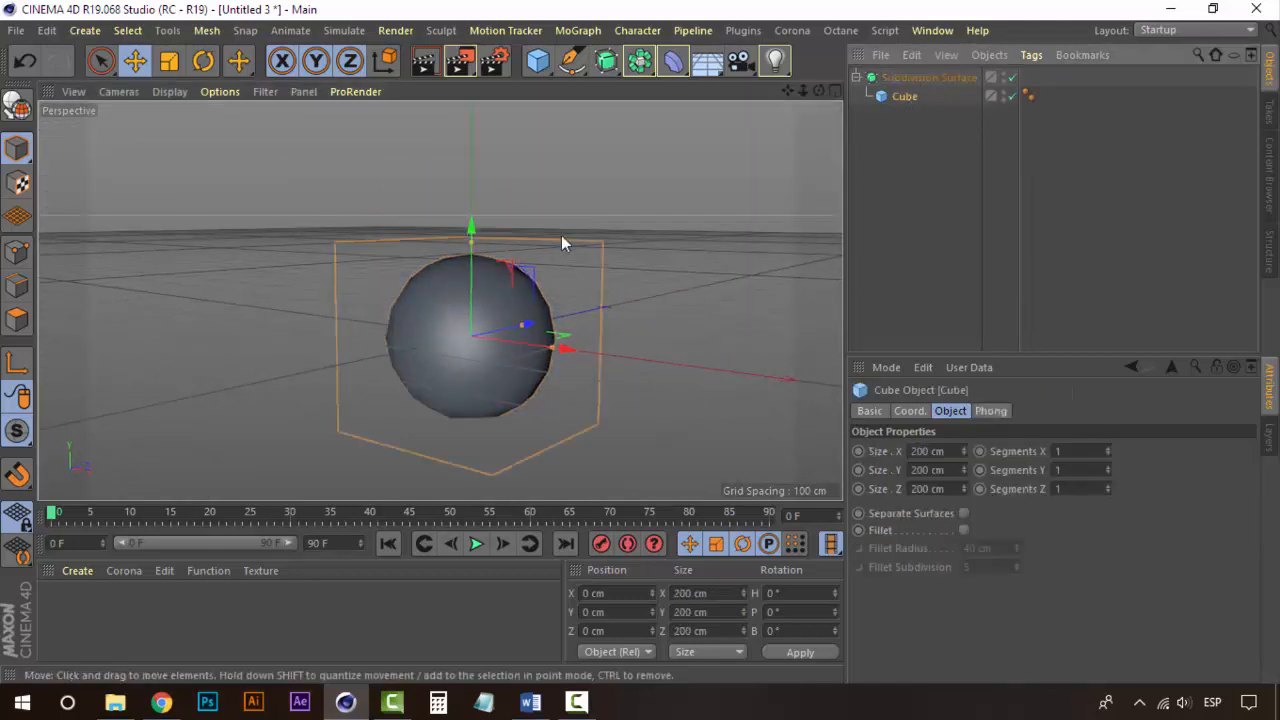
{"action": "left_click", "coordinate": [537, 61]}
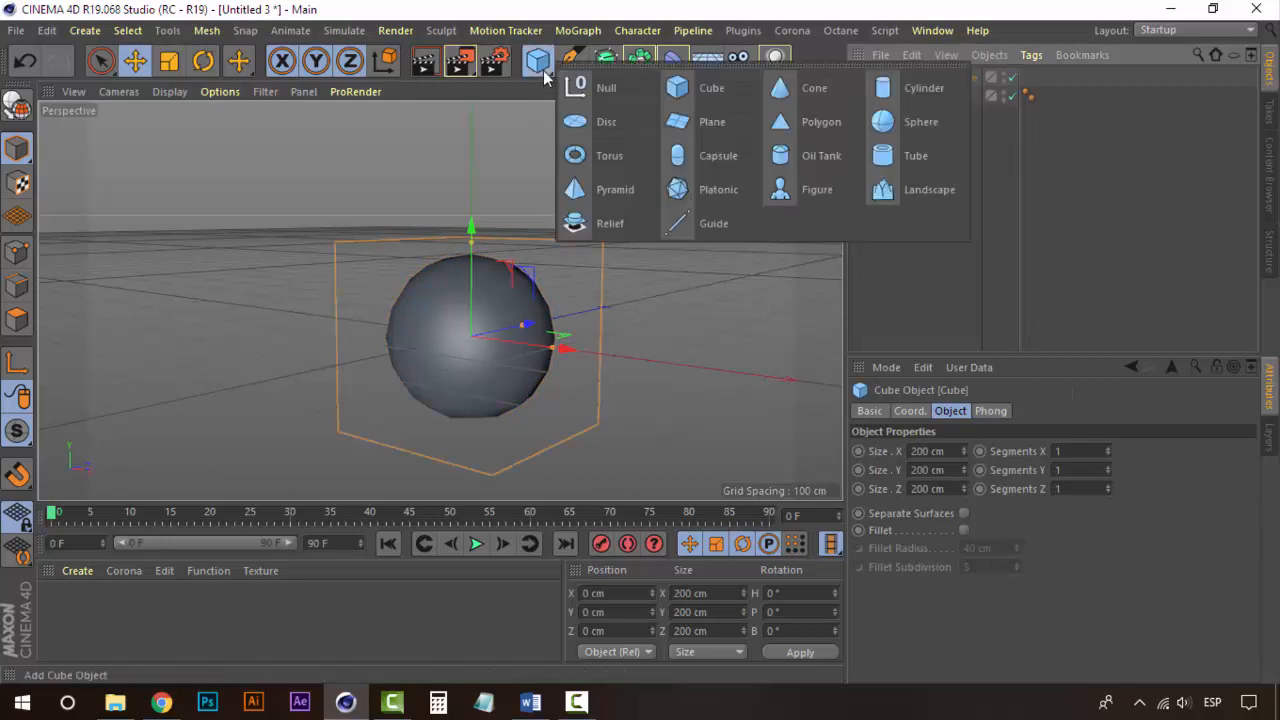
{"action": "left_click", "coordinate": [912, 125]}
{"action": "left_click_drag", "start_coordinate": [560, 352], "coordinate": [698, 367]}
{"action": "middle_click_drag", "start_coordinate": [698, 362], "coordinate": [423, 308], "text": "alt"}
{"action": "left_click_drag", "start_coordinate": [481, 316], "coordinate": [537, 345], "text": "alt"}
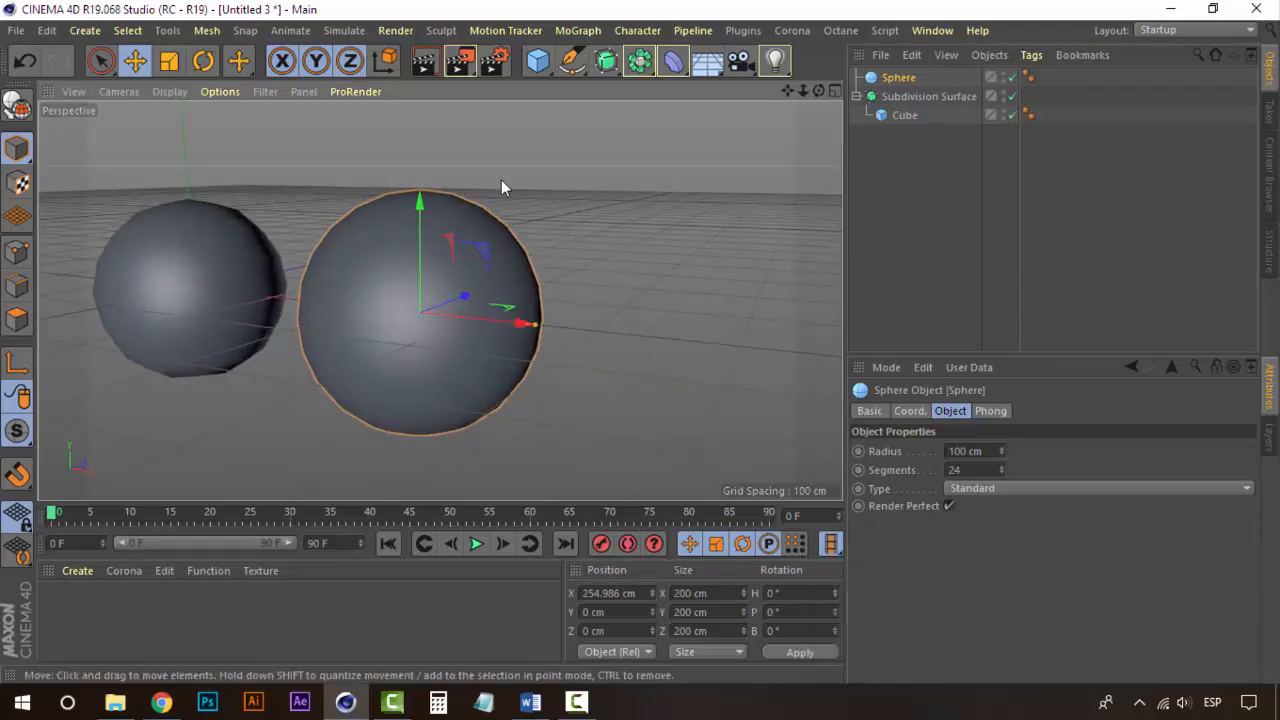
{"action": "left_click_drag", "start_coordinate": [535, 333], "coordinate": [502, 343]}
{"action": "left_click_drag", "start_coordinate": [480, 331], "coordinate": [515, 329]}
{"action": "key", "text": "Delete"}
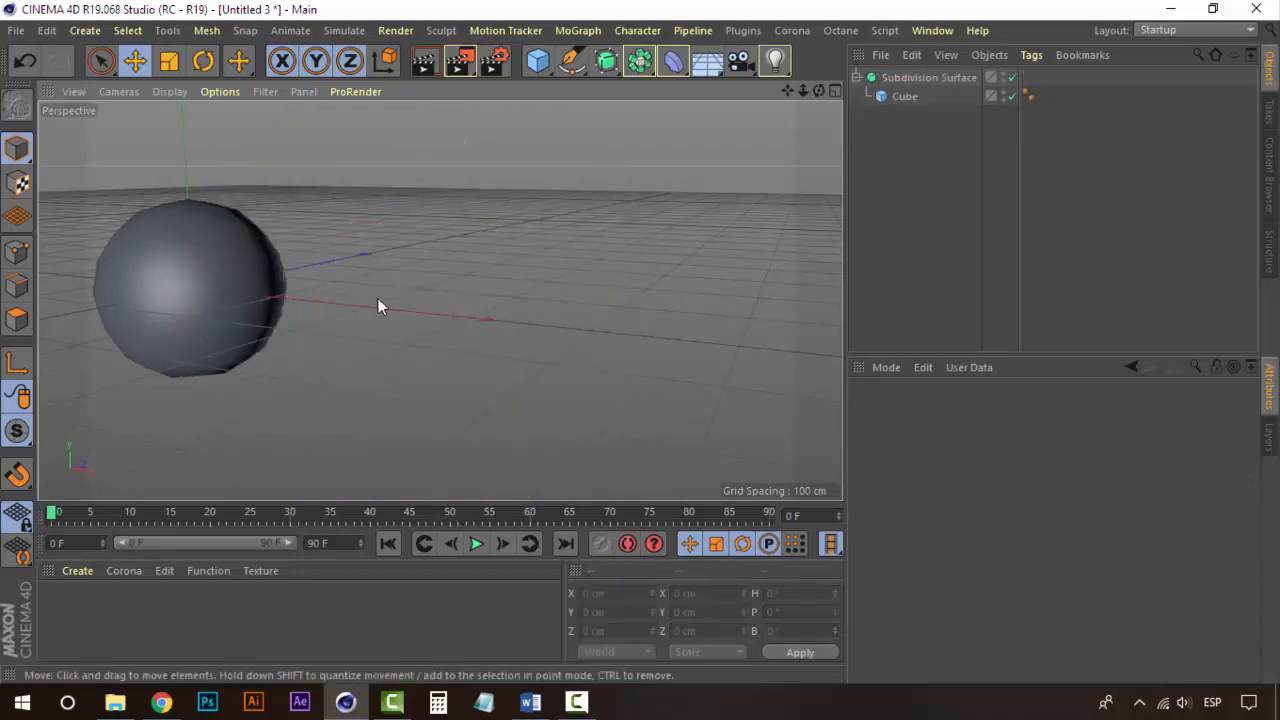
Step: Select the cube inside the Subdivision Surface and open its coordinate properties
{"action": "middle_click_drag", "start_coordinate": [378, 298], "coordinate": [557, 323], "text": "alt"}
{"action": "left_click", "coordinate": [362, 302]}
{"action": "left_click", "coordinate": [906, 98]}
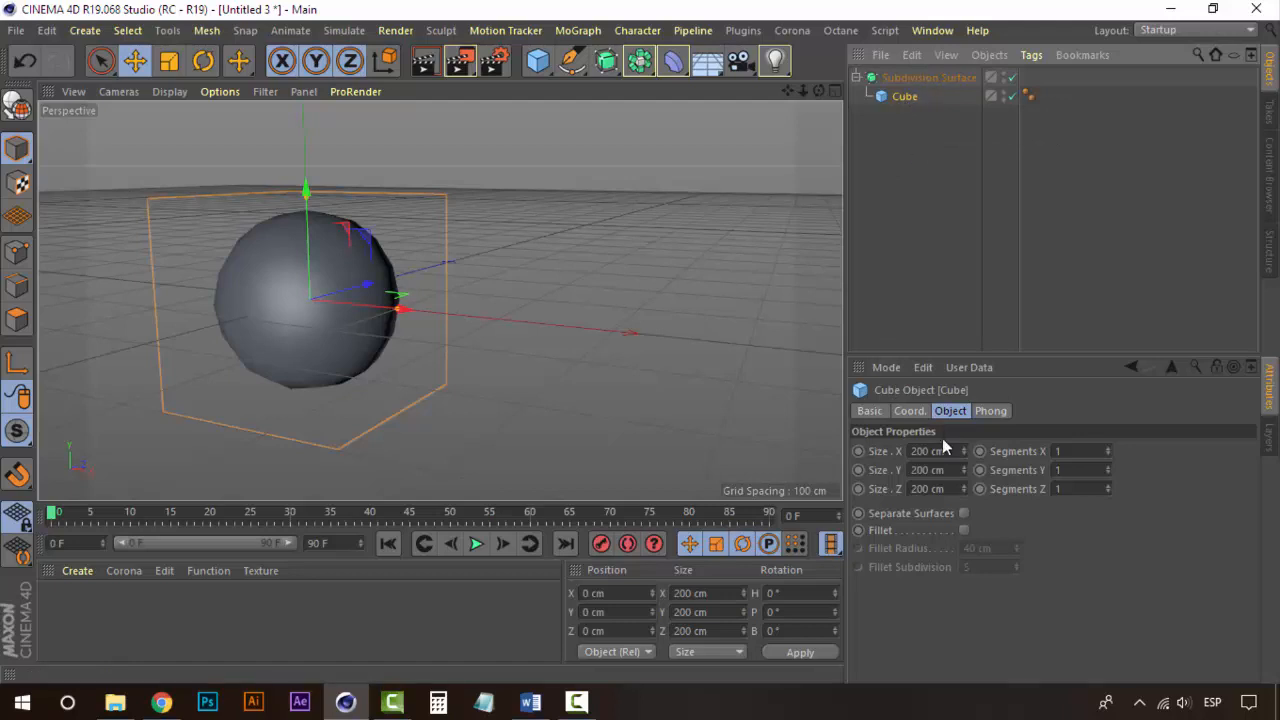
{"action": "left_click", "coordinate": [910, 411]}
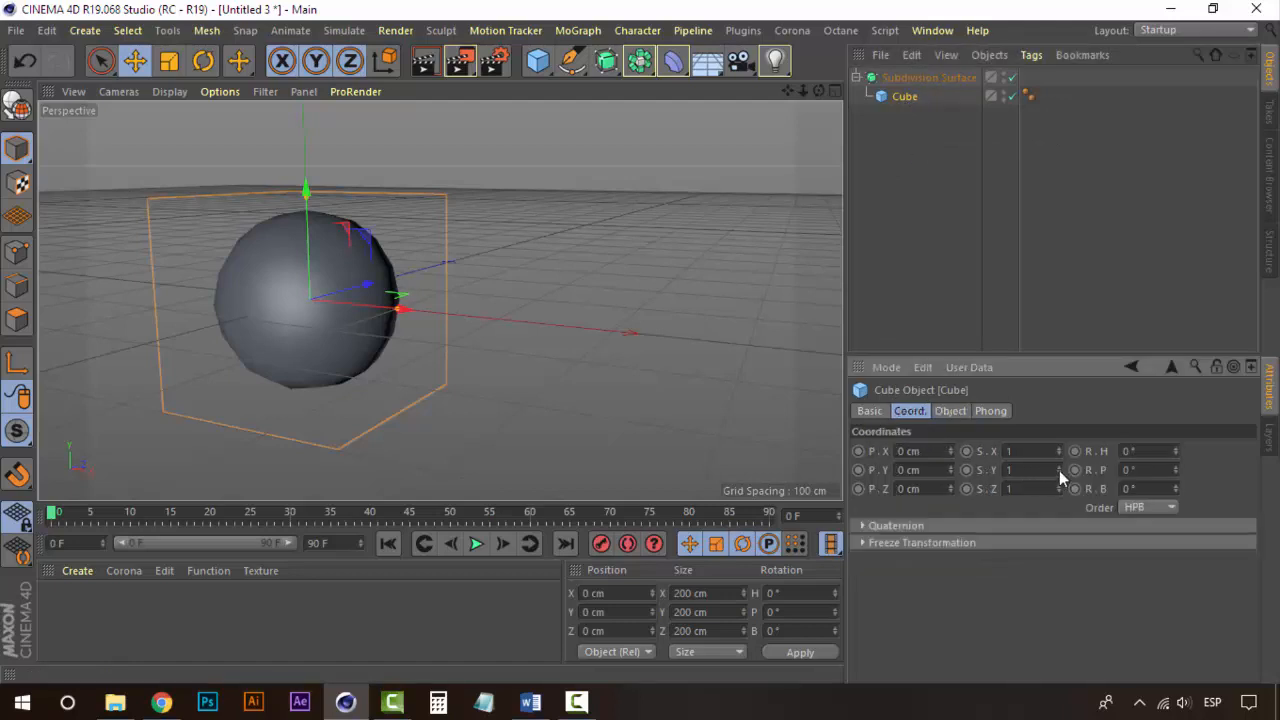
Step: Adjust the cube's Y scale and undo the adjustment
{"action": "left_click_drag", "start_coordinate": [1059, 470], "coordinate": [1052, 496]}
{"action": "key", "text": "ctrl+z"}
{"action": "key", "text": "ctrl+z"}
{"action": "key", "text": "ctrl+z"}
{"action": "key", "text": "ctrl+z"}
Step: Select the Subdivision Surface and raise its Subdivision Editor level to 5
{"action": "left_click", "coordinate": [918, 78]}
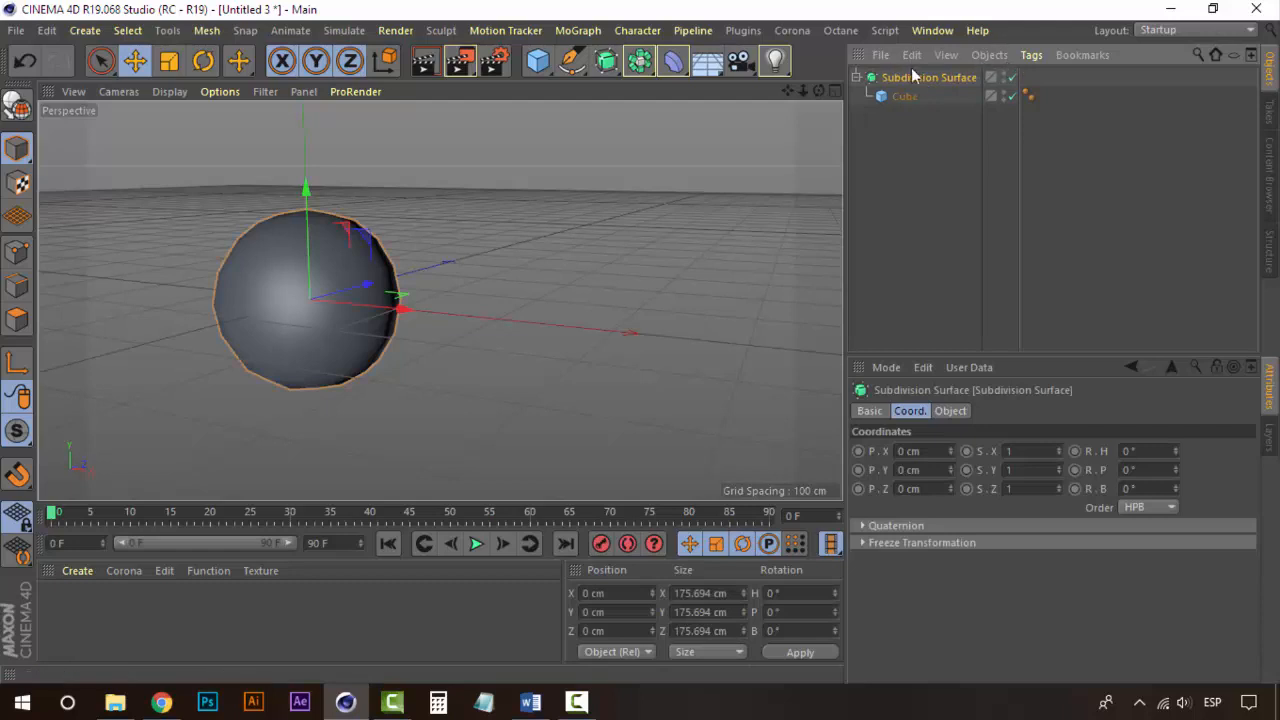
{"action": "left_click", "coordinate": [945, 411]}
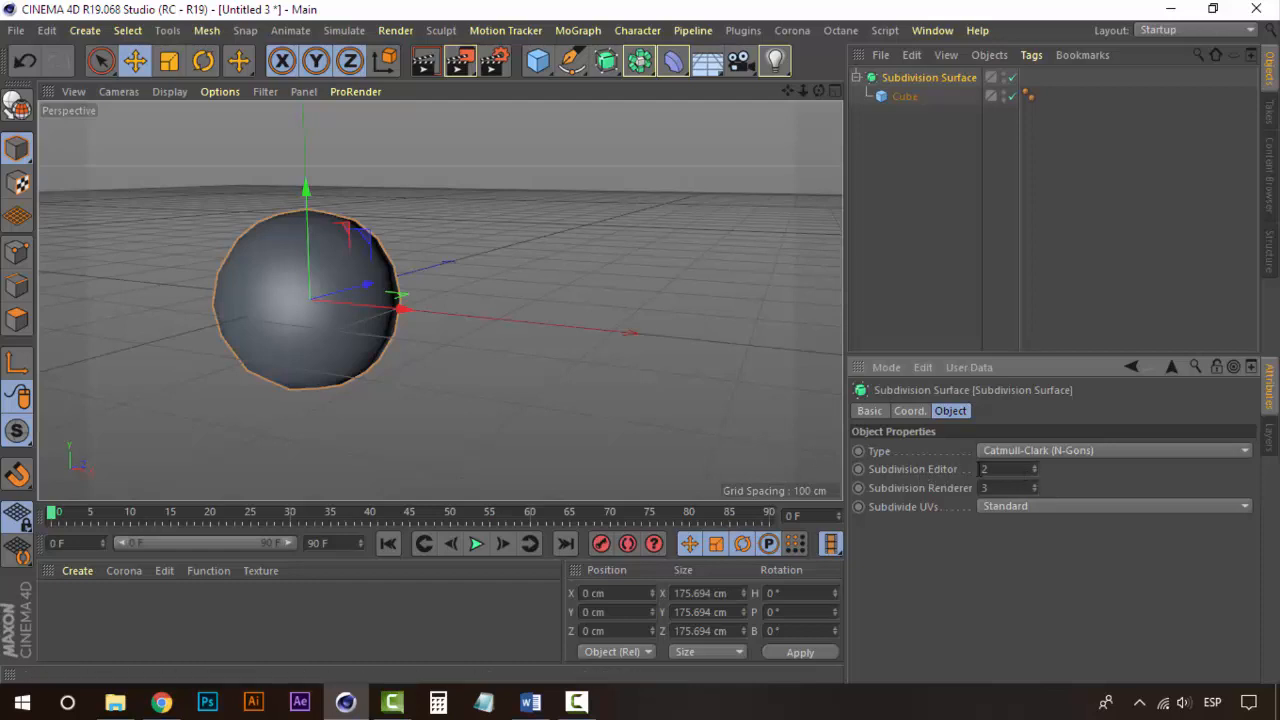
{"action": "scroll", "coordinate": [213, 272], "scroll_direction": "up", "scroll_amount": 3}
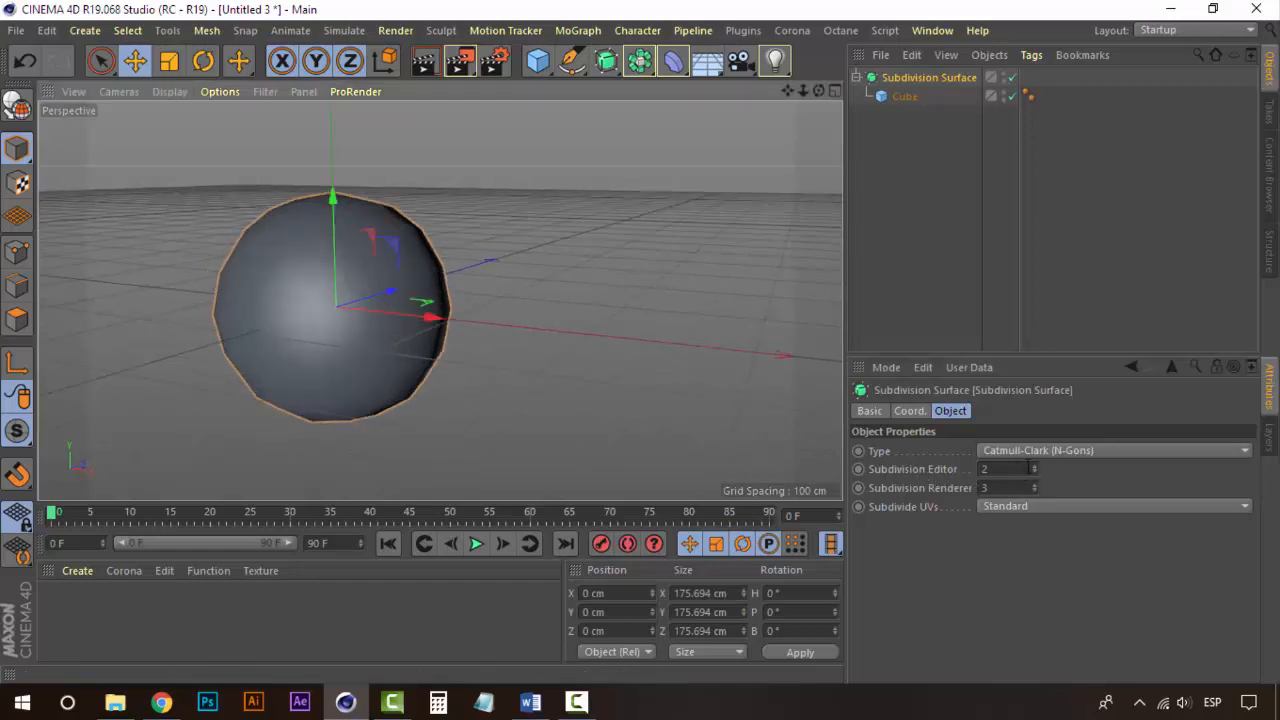
{"action": "left_click", "coordinate": [1033, 466]}
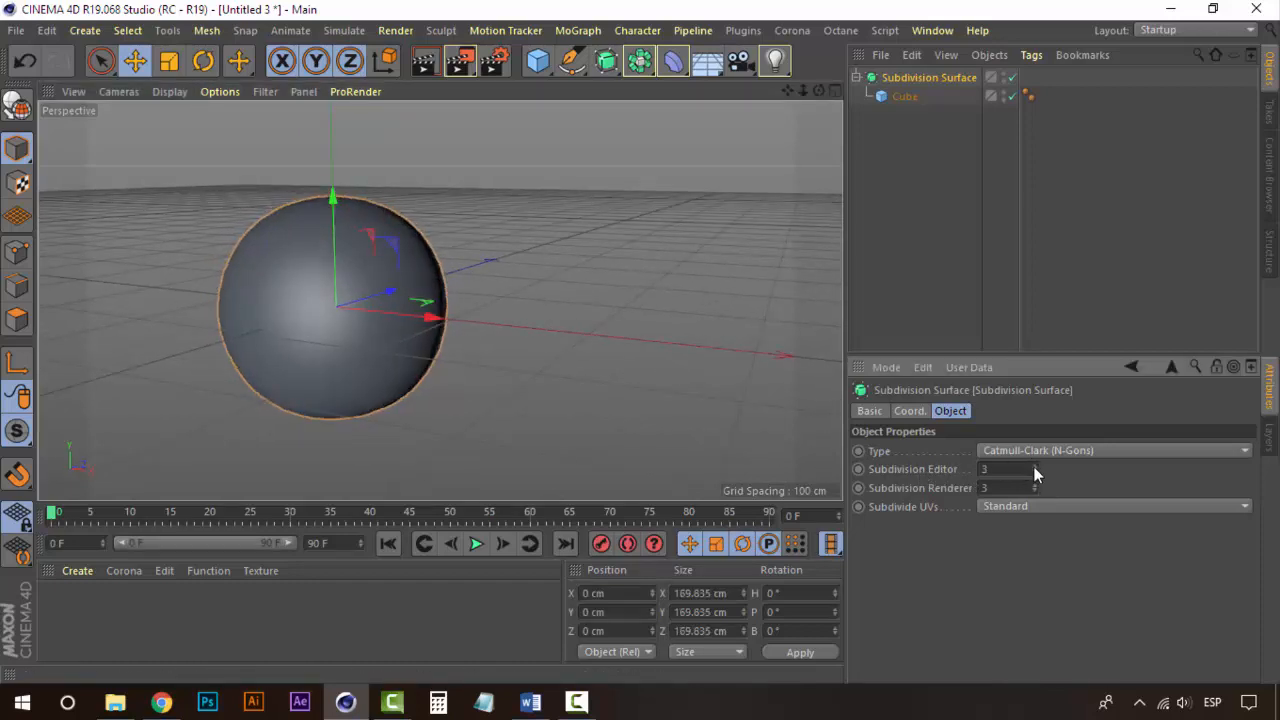
{"action": "left_click", "coordinate": [1033, 466]}
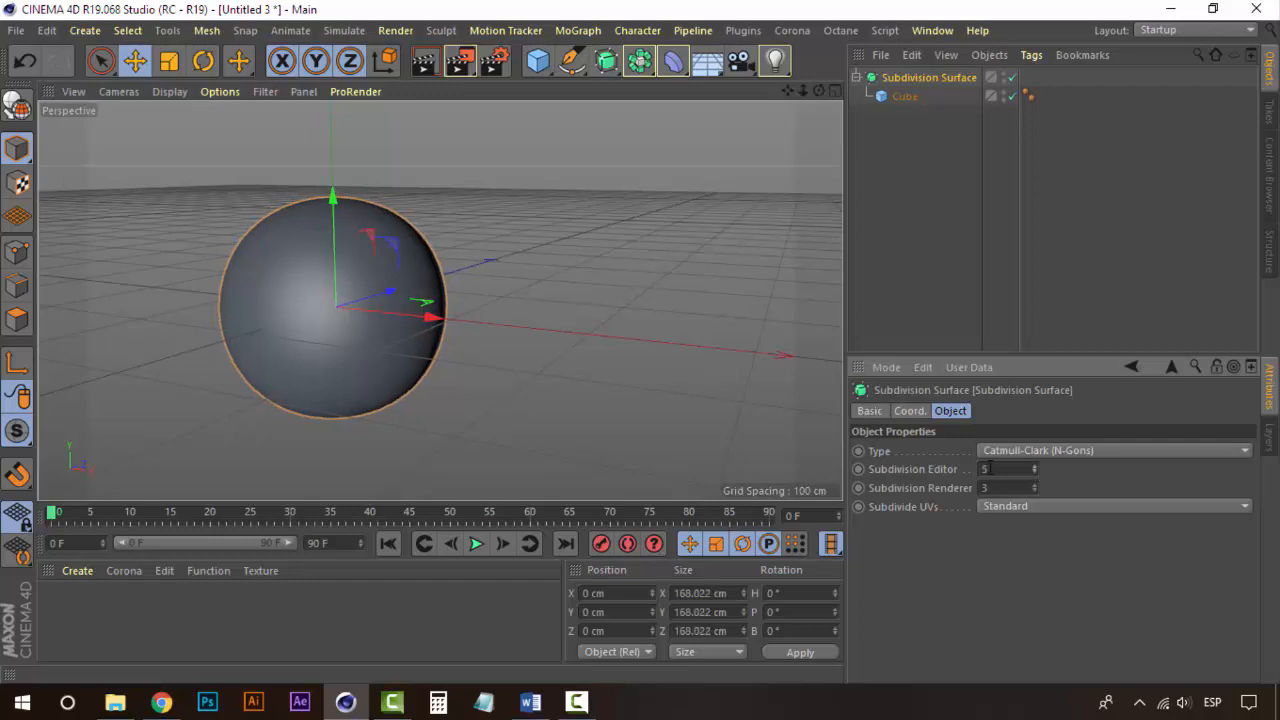
{"action": "scroll", "coordinate": [267, 321], "scroll_direction": "up", "scroll_amount": 5}
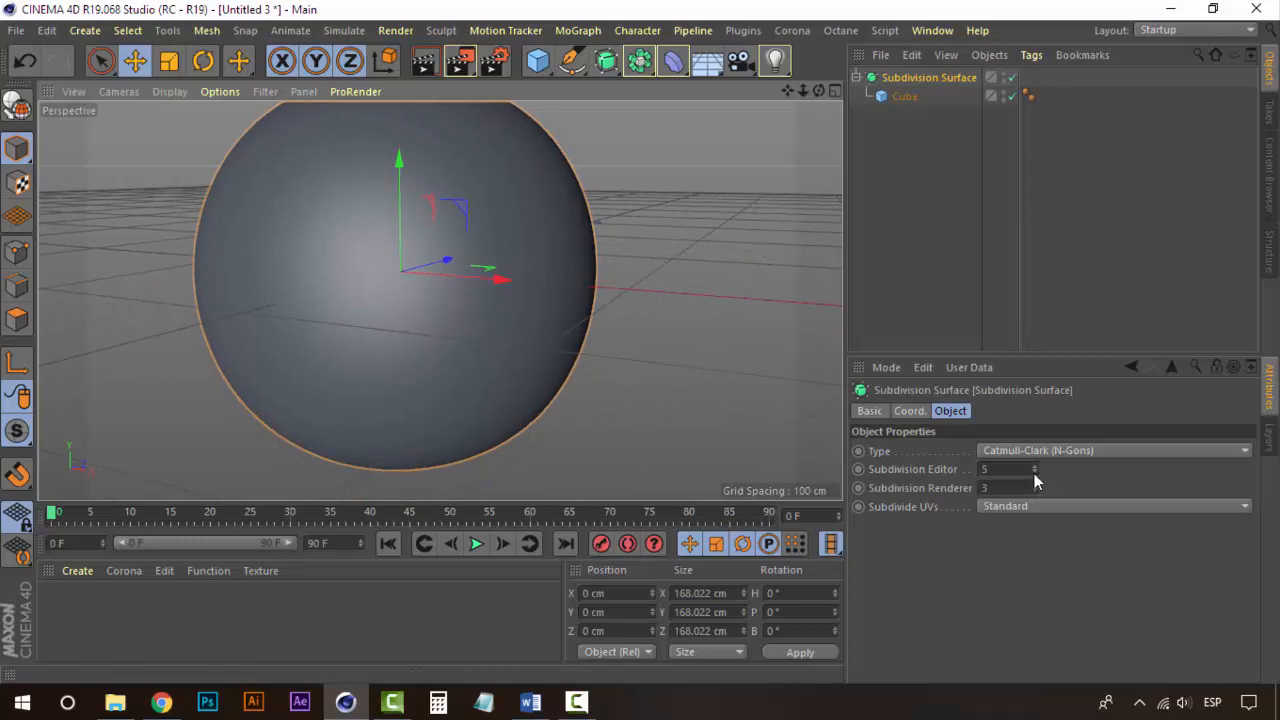
Step: Lower the Subdivision Editor level to 1 to compare the faceted result
{"action": "left_click", "coordinate": [1034, 473]}
{"action": "left_click", "coordinate": [1034, 473]}
{"action": "left_click", "coordinate": [1034, 474]}
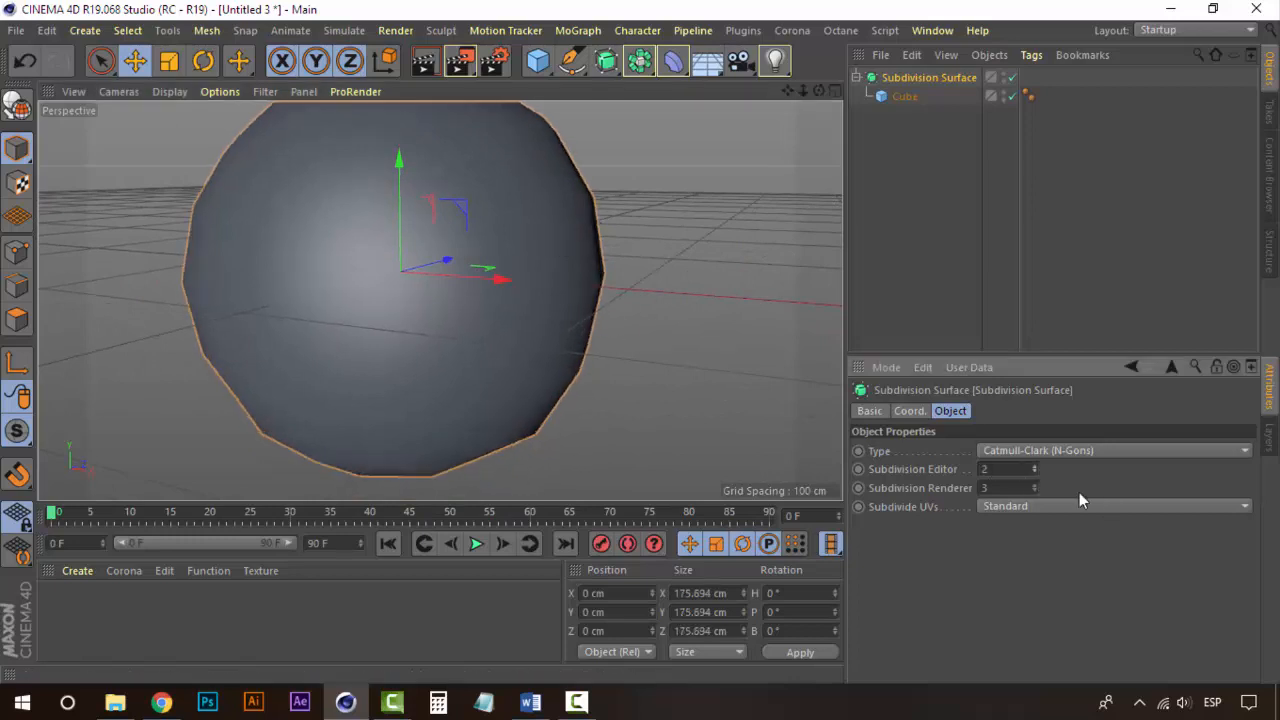
{"action": "left_click", "coordinate": [1034, 474]}
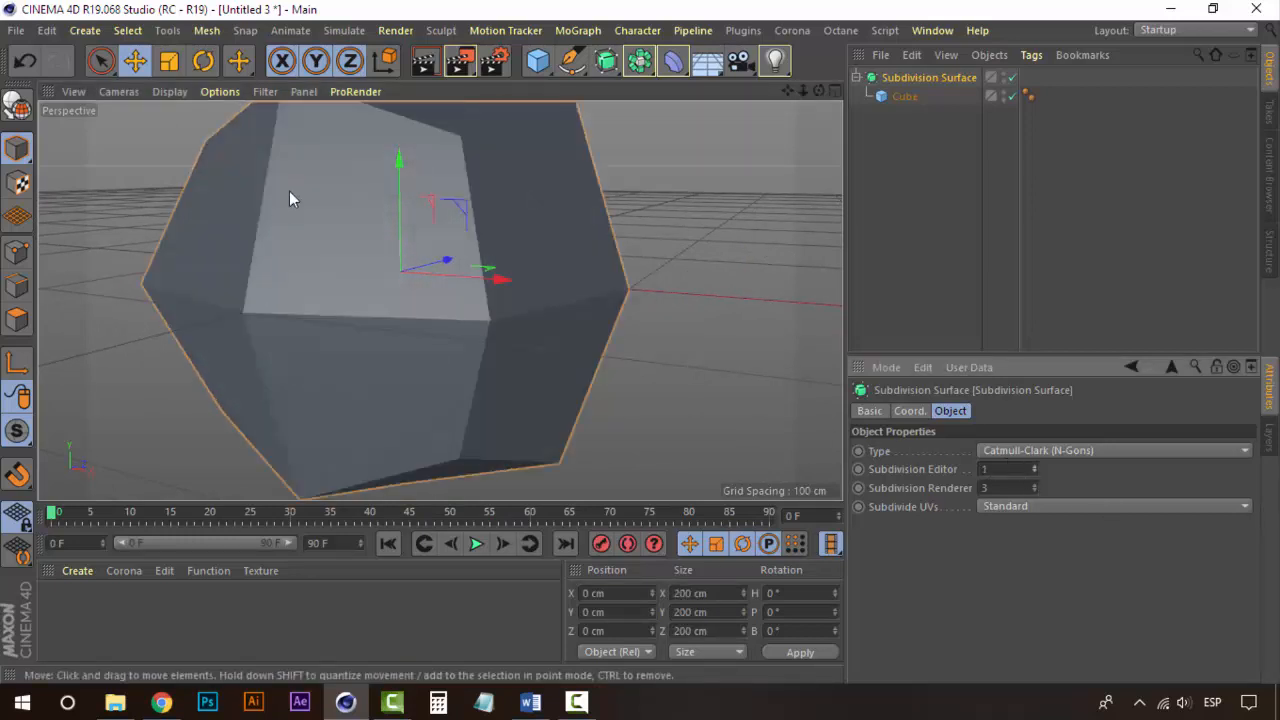
{"action": "scroll", "coordinate": [342, 265], "scroll_direction": "down", "scroll_amount": 3}
{"action": "middle_click_drag", "start_coordinate": [312, 249], "coordinate": [377, 291], "text": "alt"}
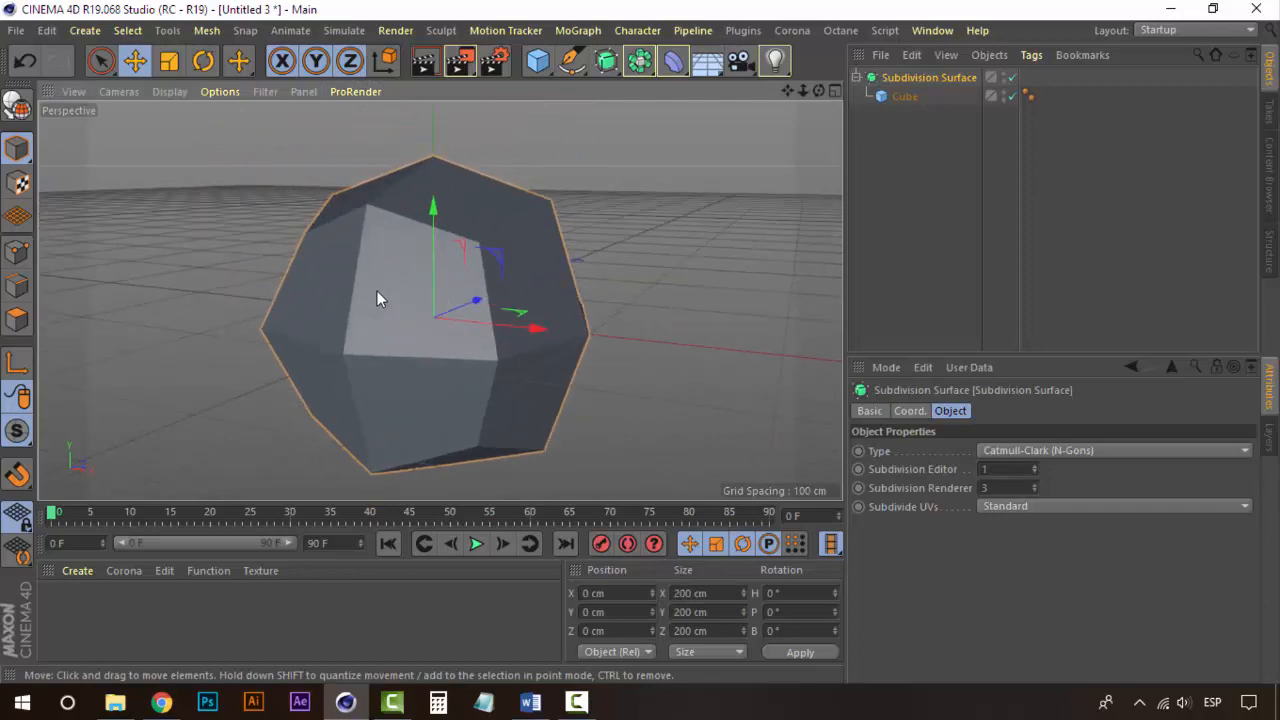
{"action": "left_click_drag", "start_coordinate": [377, 291], "coordinate": [560, 300], "text": "alt"}
Step: Raise the Subdivision Editor level to 6 to compare the smoothness
{"action": "left_click", "coordinate": [1034, 466]}
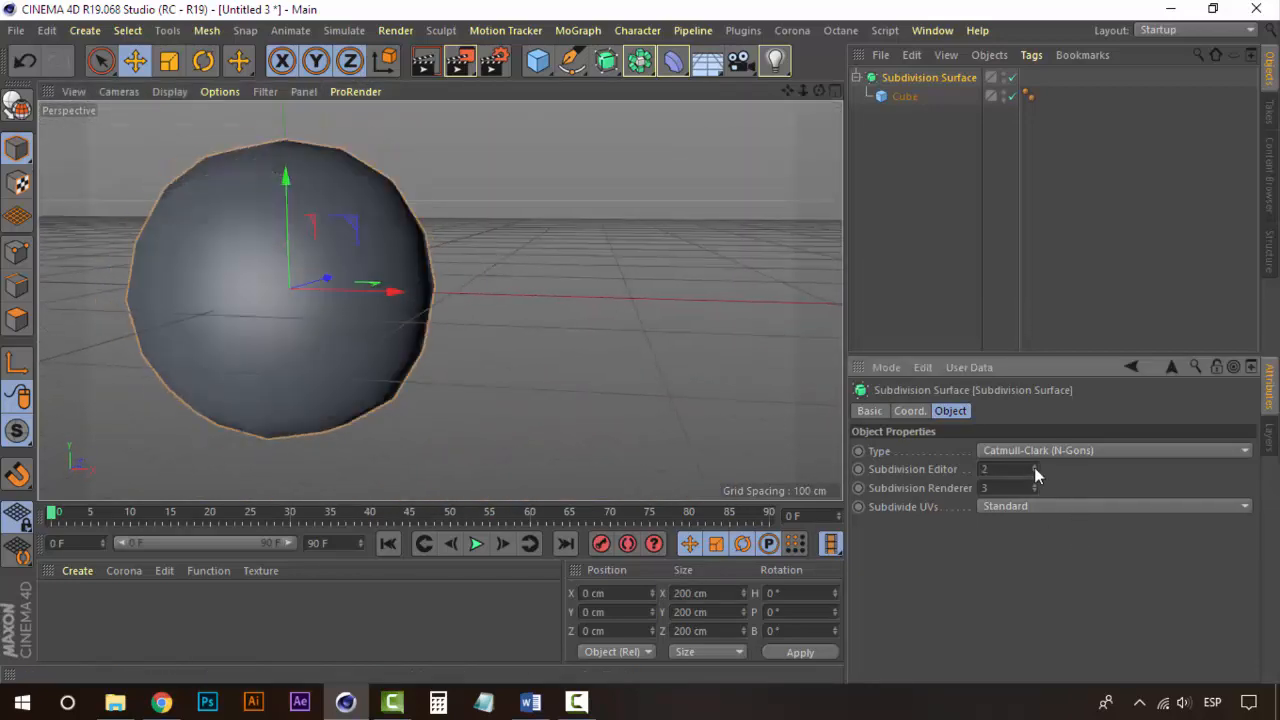
{"action": "left_click", "coordinate": [1034, 466]}
{"action": "left_click", "coordinate": [1034, 466]}
{"action": "left_click", "coordinate": [1034, 467]}
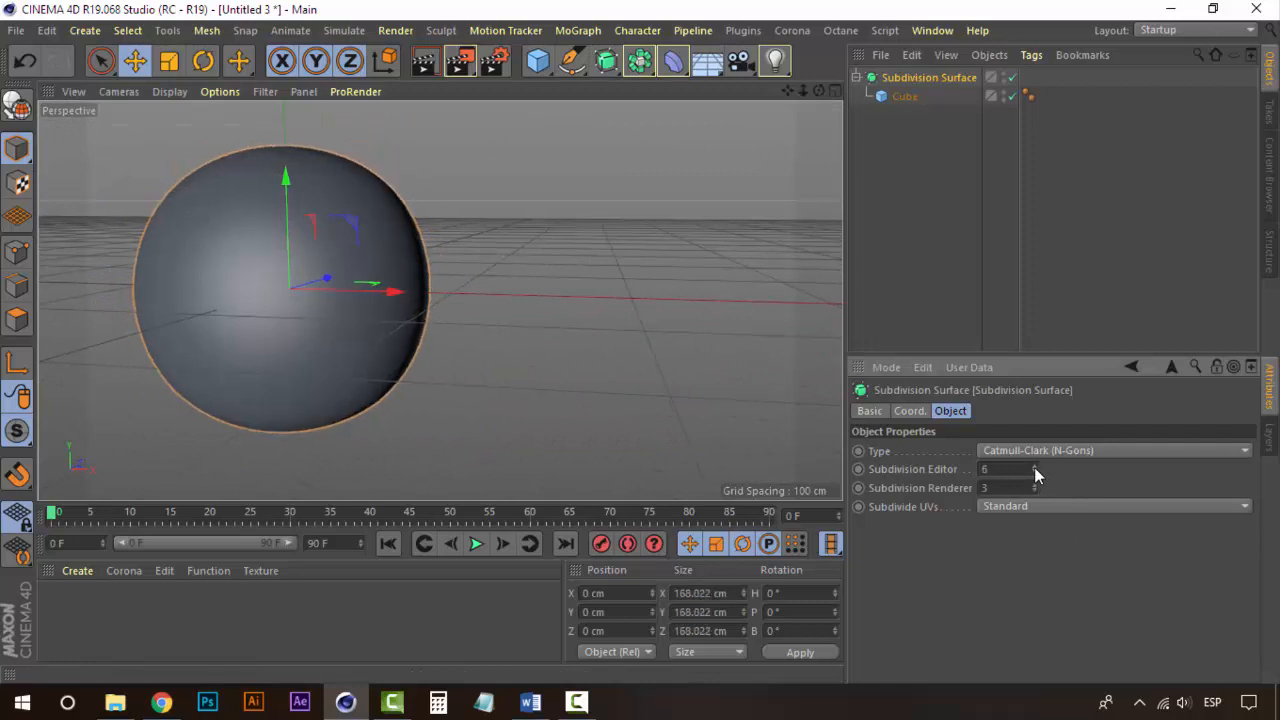
{"action": "left_click", "coordinate": [1034, 467]}
{"action": "left_click", "coordinate": [1035, 472]}
{"action": "left_click", "coordinate": [1035, 472]}
{"action": "left_click", "coordinate": [1035, 472]}
{"action": "left_click", "coordinate": [1035, 472]}
{"action": "left_click", "coordinate": [1035, 466]}
{"action": "left_click", "coordinate": [1035, 466]}
{"action": "left_click", "coordinate": [1035, 466]}
{"action": "left_click", "coordinate": [1035, 466]}
{"action": "middle_click_drag", "start_coordinate": [350, 248], "coordinate": [486, 250], "text": "alt"}
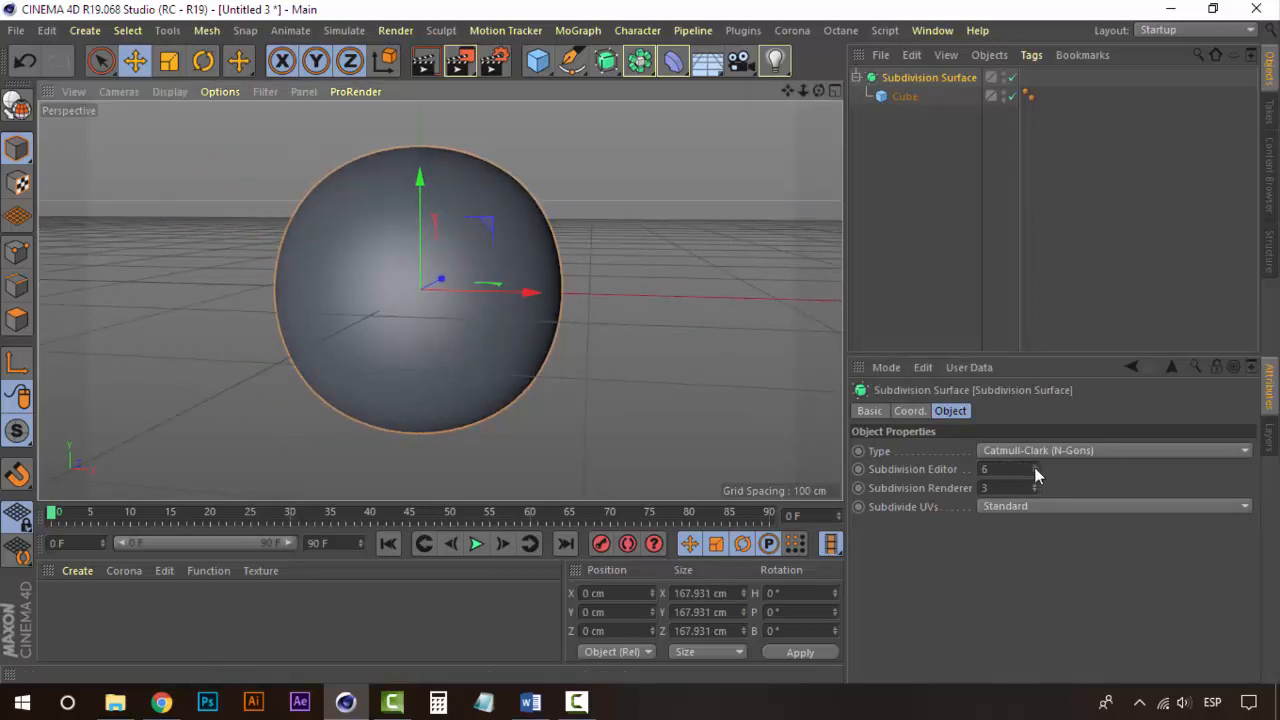
{"action": "left_click_drag", "start_coordinate": [439, 300], "coordinate": [552, 314], "text": "alt"}
Step: Set the Subdivision Surface's Subdivision Editor level to 4
{"action": "left_click", "coordinate": [1034, 473]}
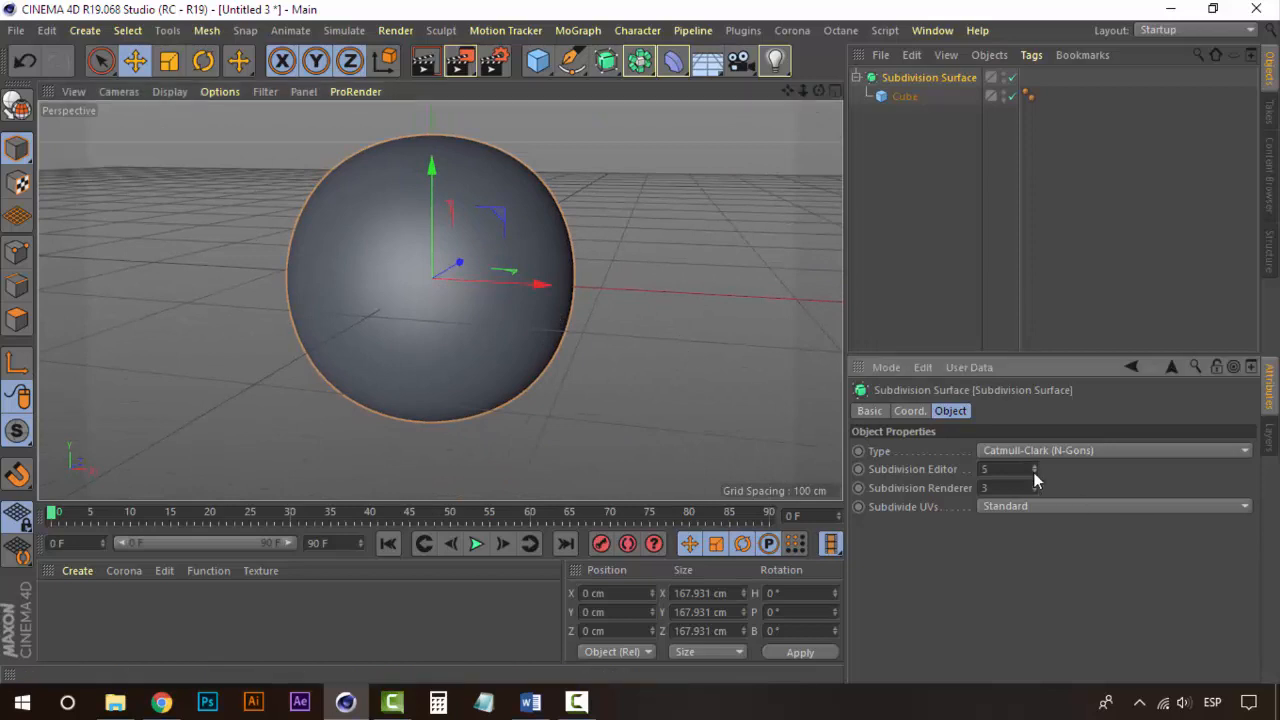
{"action": "left_click", "coordinate": [1034, 473]}
{"action": "left_click", "coordinate": [1034, 473]}
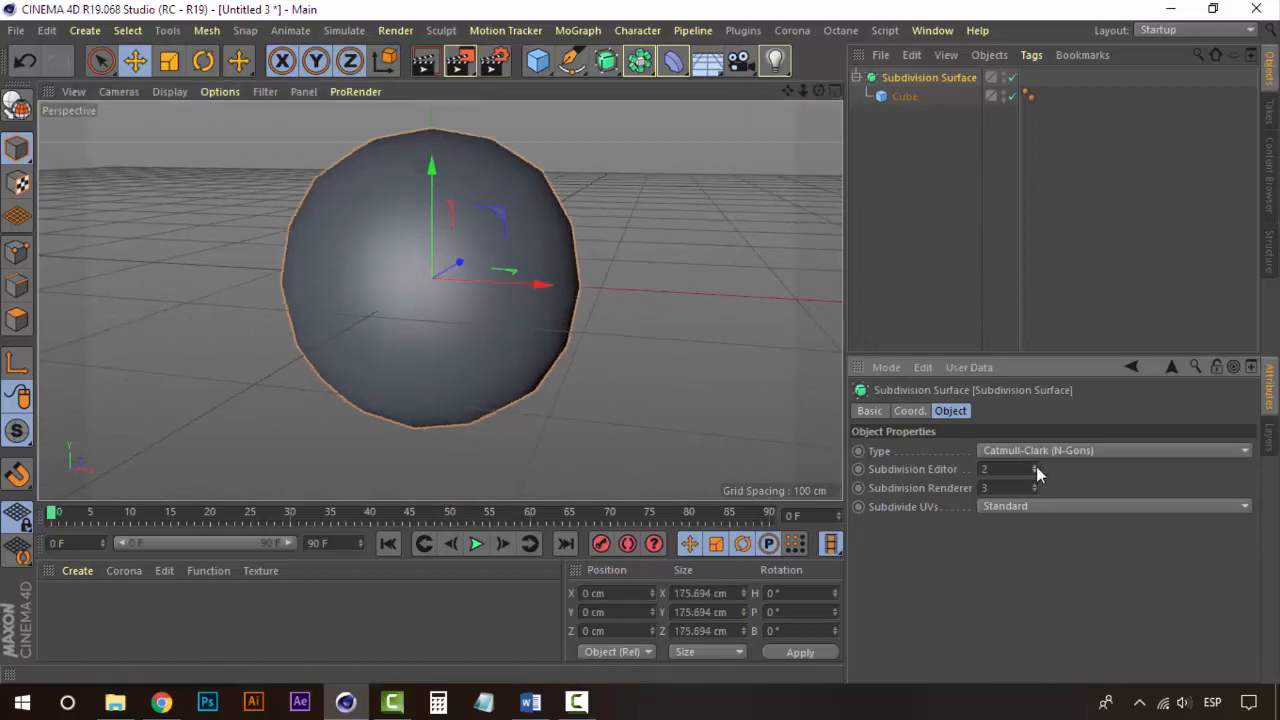
{"action": "left_click", "coordinate": [1036, 467]}
{"action": "left_click", "coordinate": [1036, 467]}
{"action": "left_click", "coordinate": [1036, 467]}
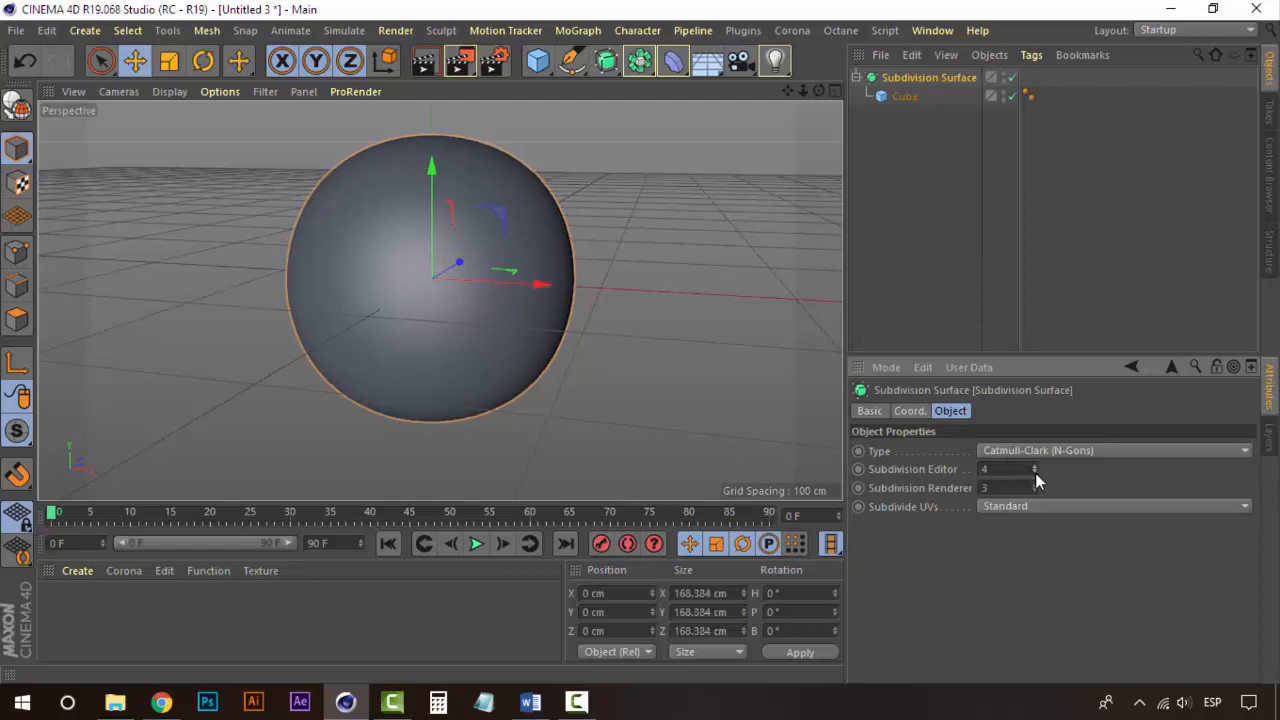
Step: Select the cube inside the Subdivision Surface and raise its Y segments to 7
{"action": "left_click", "coordinate": [905, 95]}
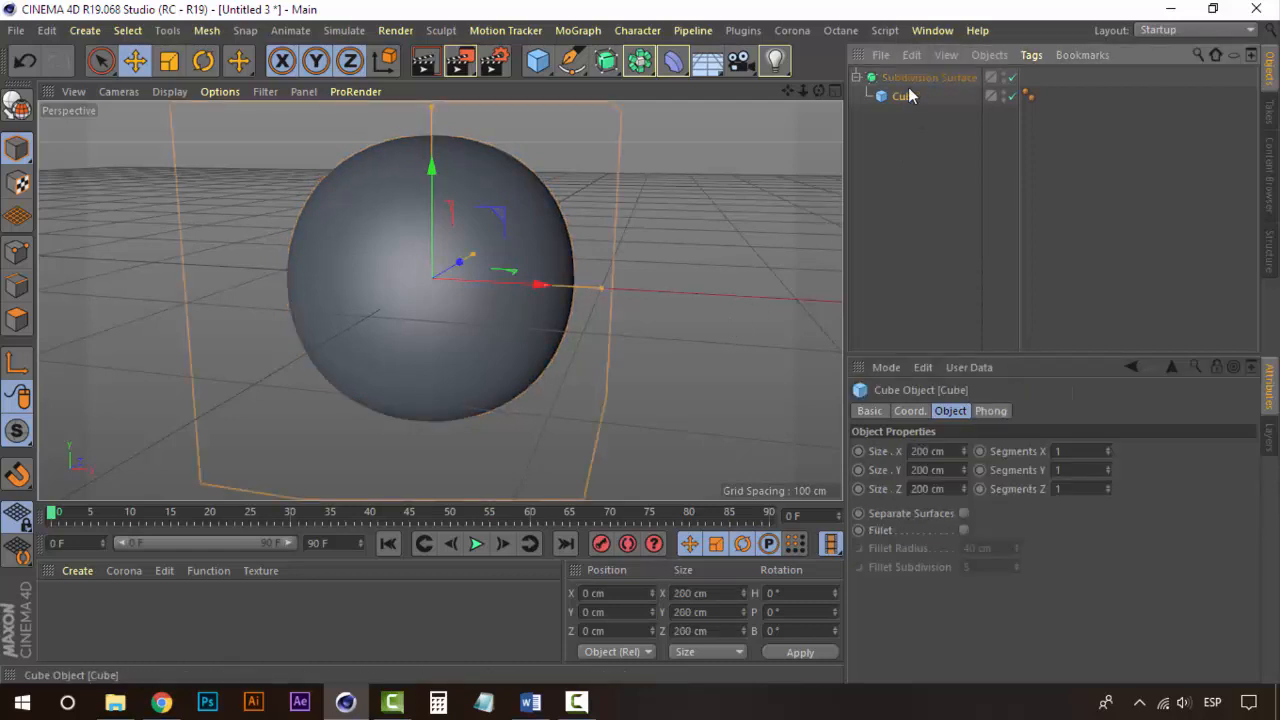
{"action": "left_click", "coordinate": [913, 79]}
{"action": "left_click", "coordinate": [913, 98]}
{"action": "scroll", "coordinate": [473, 219], "scroll_direction": "down", "scroll_amount": 4}
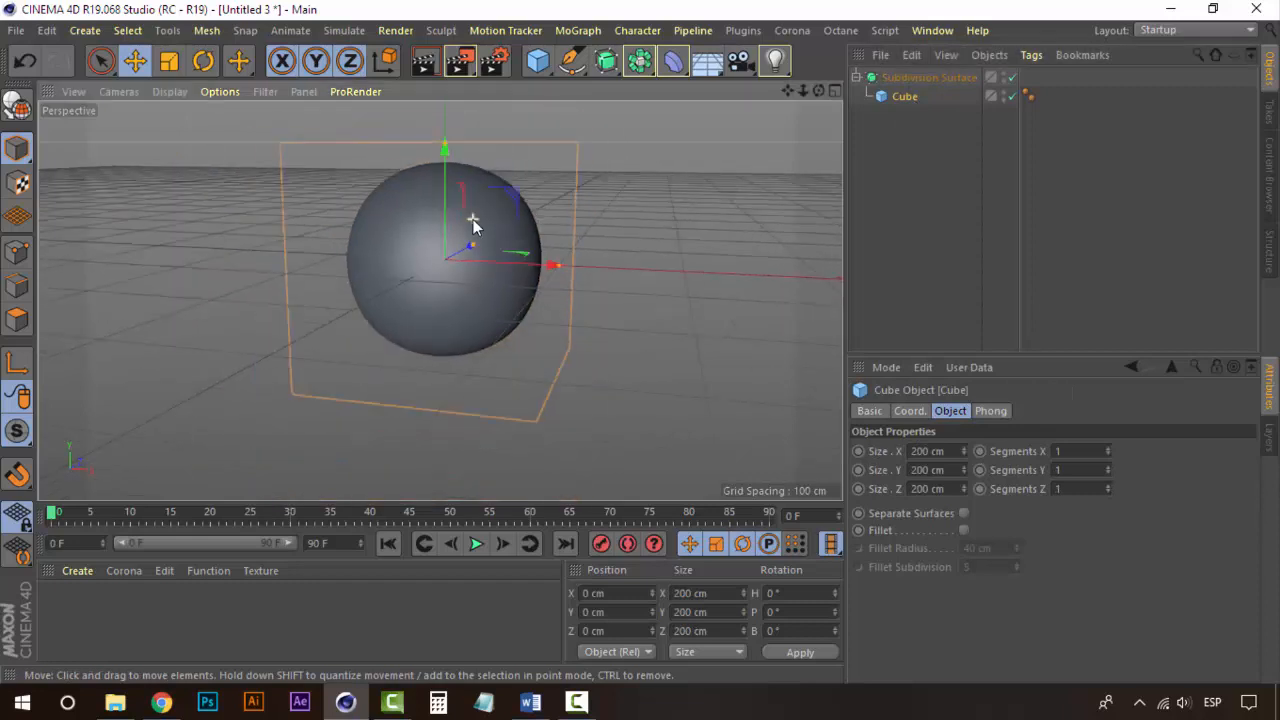
{"action": "middle_click_drag", "start_coordinate": [473, 219], "coordinate": [464, 273], "text": "alt"}
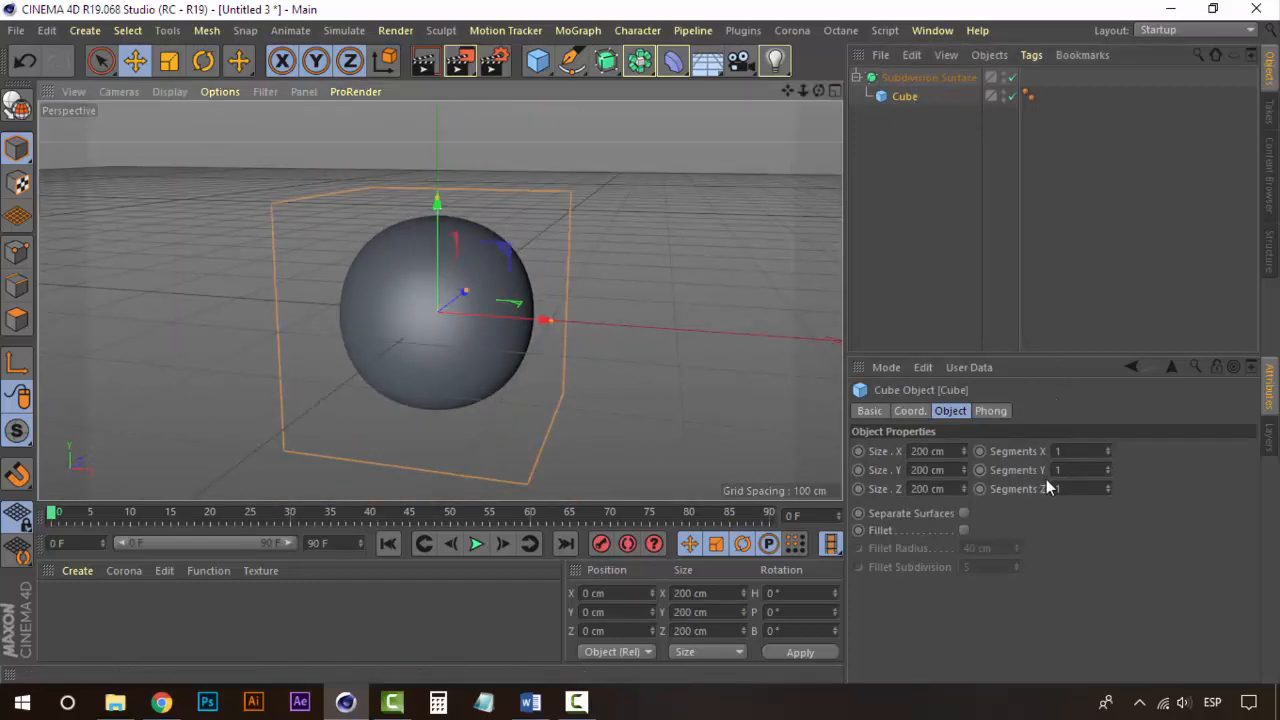
{"action": "left_click", "coordinate": [1108, 467]}
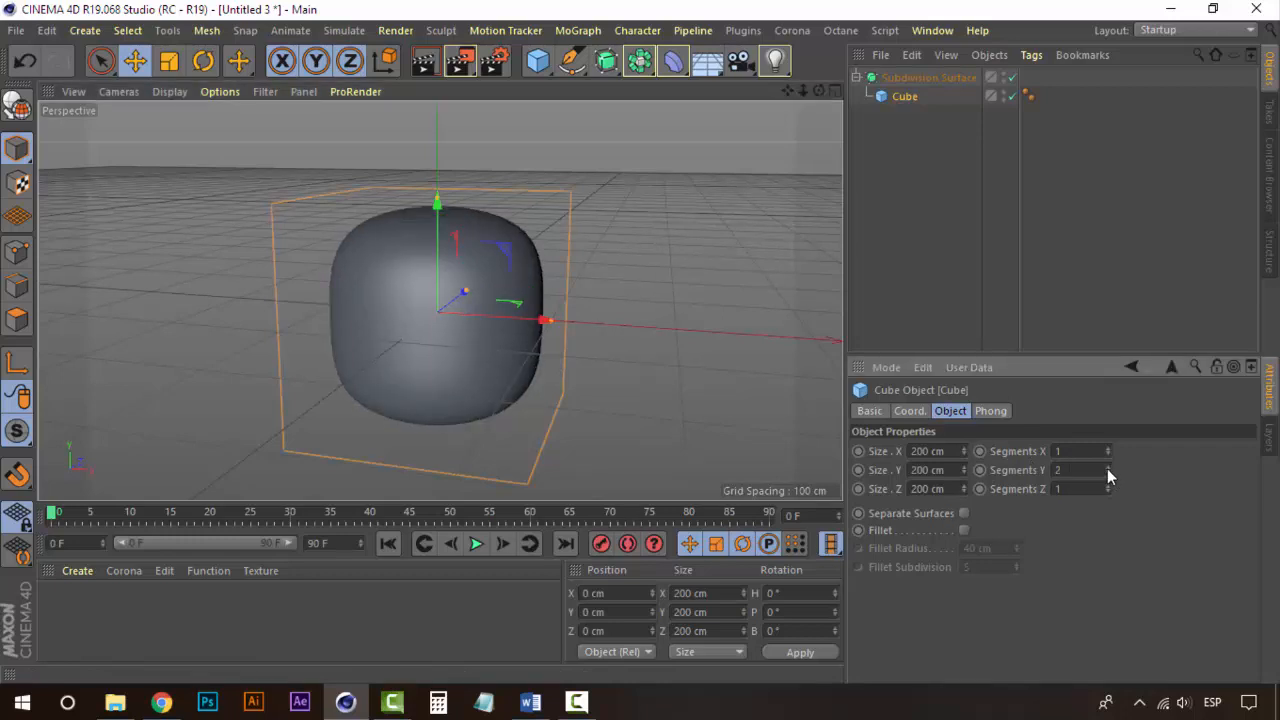
{"action": "left_click", "coordinate": [1107, 468]}
{"action": "left_click", "coordinate": [1107, 468]}
{"action": "left_click", "coordinate": [1107, 468]}
{"action": "left_click", "coordinate": [1107, 468]}
Step: Increase the cube's Y segments to 24
{"action": "left_click", "coordinate": [1107, 468]}
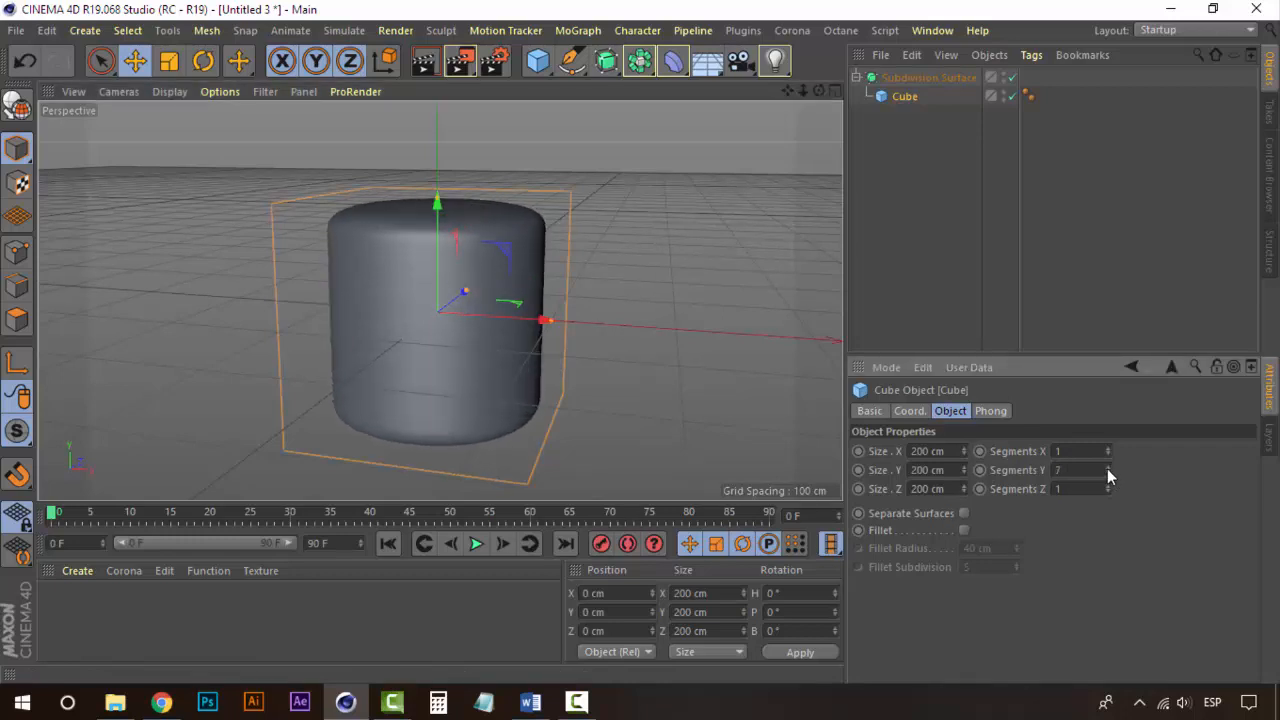
{"action": "left_click", "coordinate": [1107, 468]}
{"action": "left_click", "coordinate": [1107, 468]}
{"action": "left_click", "coordinate": [1107, 468]}
{"action": "left_click", "coordinate": [1107, 468]}
{"action": "left_click", "coordinate": [1107, 468]}
{"action": "left_click", "coordinate": [1107, 468]}
{"action": "left_click", "coordinate": [1107, 468]}
{"action": "left_click", "coordinate": [1107, 468]}
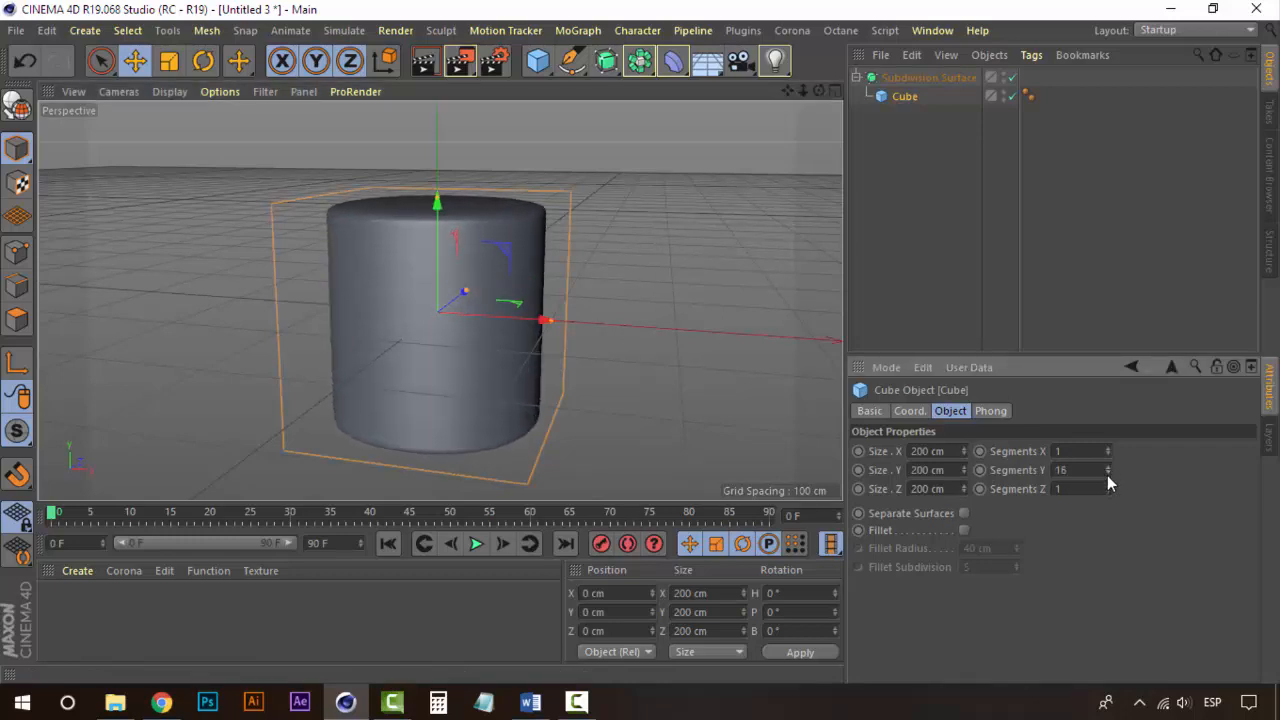
{"action": "left_click", "coordinate": [1107, 468]}
{"action": "left_click", "coordinate": [1107, 468]}
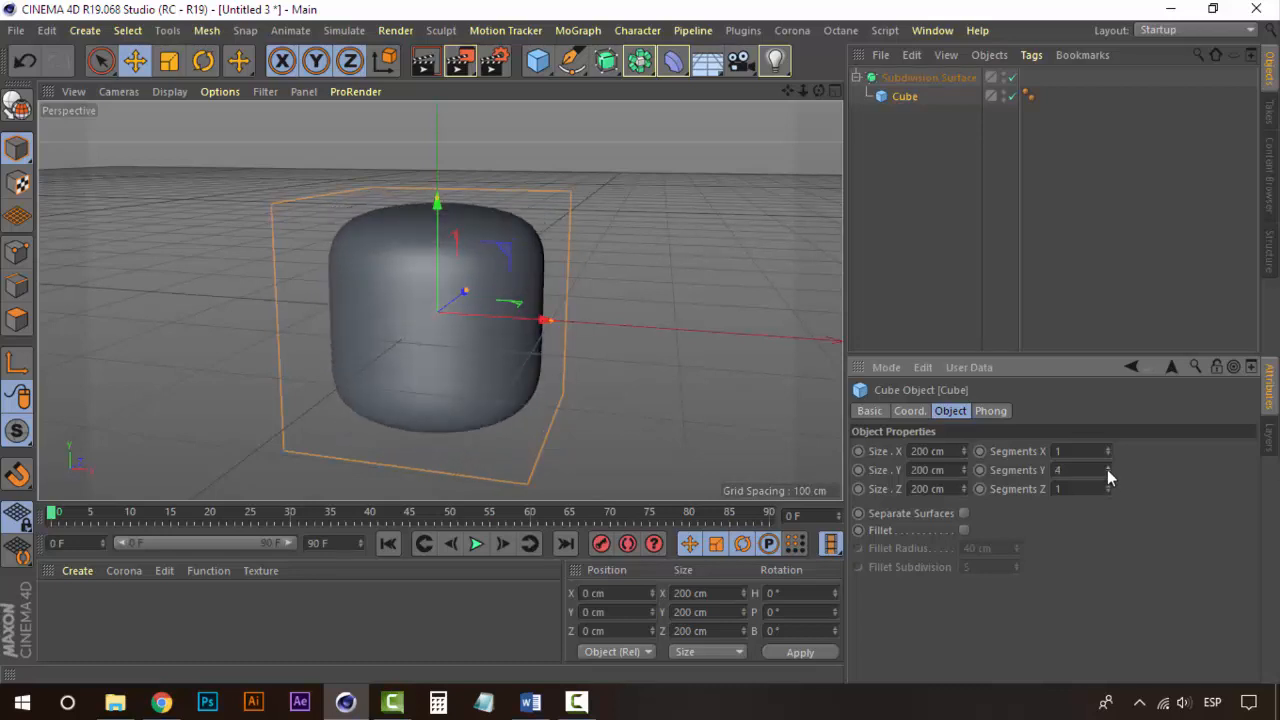
{"action": "left_click", "coordinate": [1107, 468]}
{"action": "left_click", "coordinate": [1107, 468]}
{"action": "left_click", "coordinate": [1107, 468]}
{"action": "left_click", "coordinate": [1107, 468]}
{"action": "left_click", "coordinate": [1107, 468]}
{"action": "left_click", "coordinate": [1107, 468]}
{"action": "left_click", "coordinate": [1107, 468]}
{"action": "left_click_drag", "start_coordinate": [376, 260], "coordinate": [386, 297], "text": "alt"}
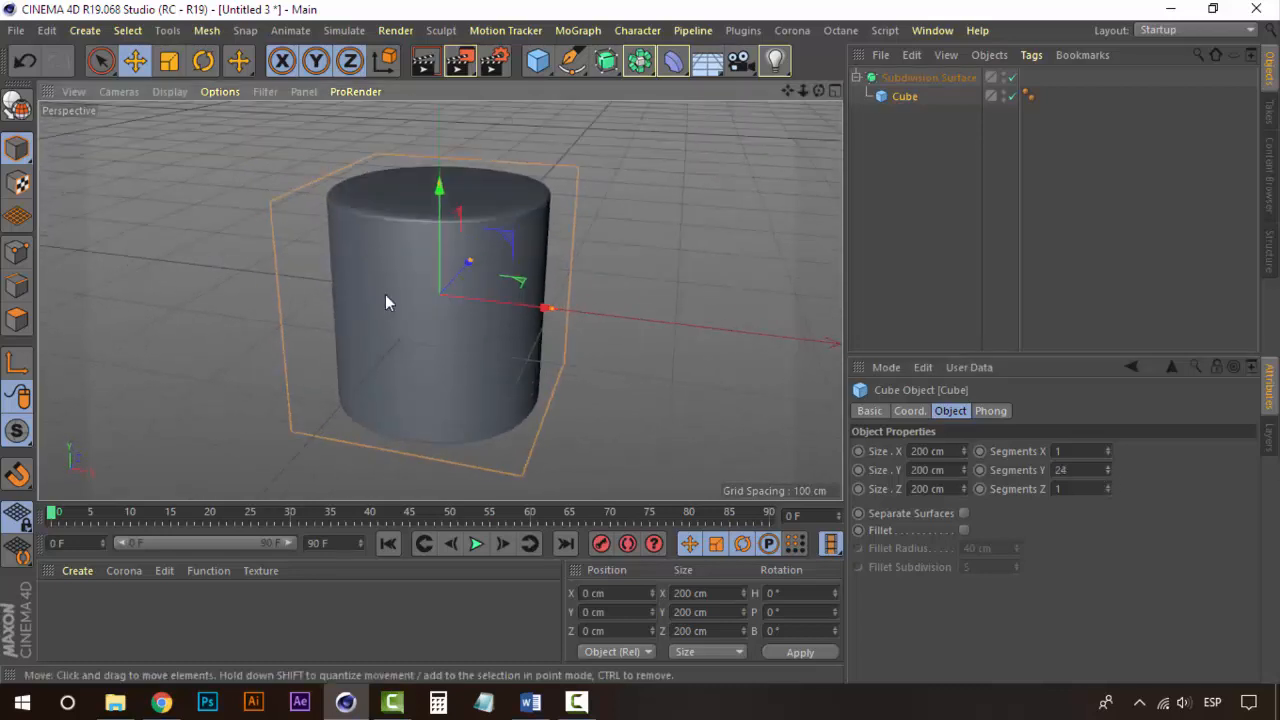
Step: Lower the cube's Y segments to 2 and increase its X segments
{"action": "mouse_move", "coordinate": [1106, 472]}
{"action": "left_mouse_down"}
{"action": "mouse_move", "coordinate": [1107, 438]}
{"action": "mouse_move", "coordinate": [1107, 451]}
{"action": "left_mouse_up"}
{"action": "left_click", "coordinate": [1110, 468]}
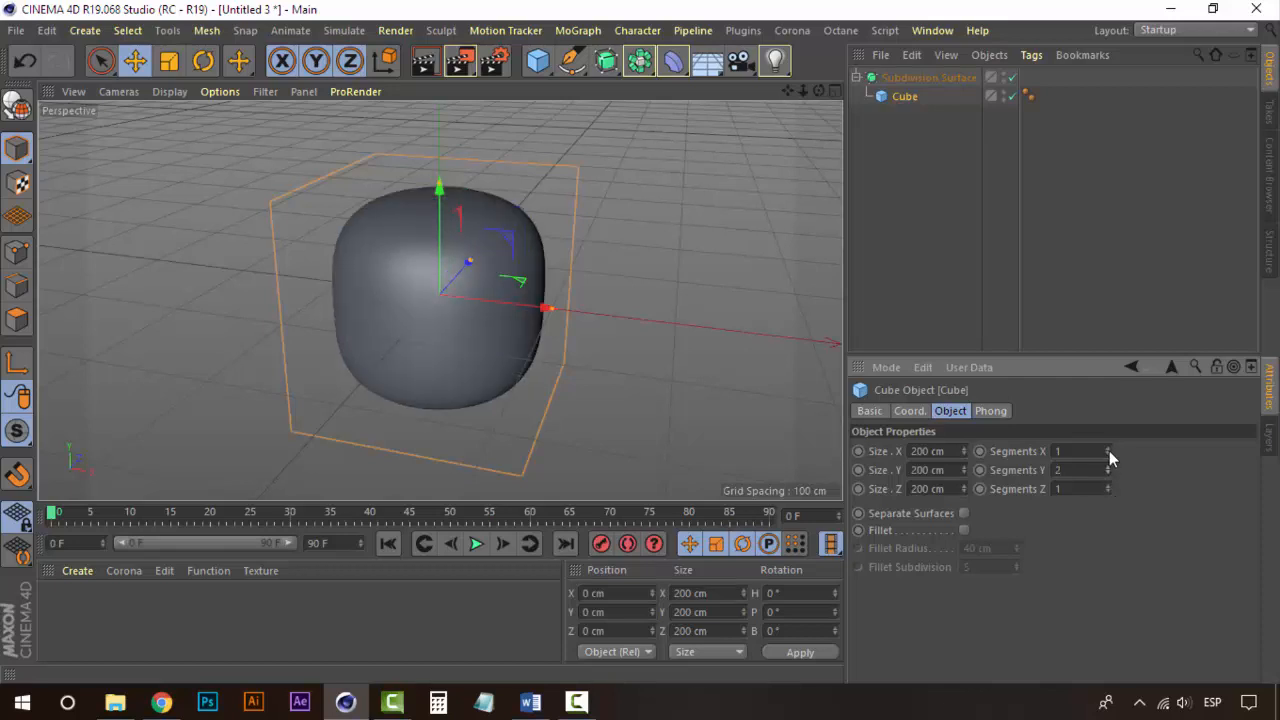
{"action": "left_click", "coordinate": [1107, 450]}
{"action": "left_click_drag", "start_coordinate": [382, 294], "coordinate": [425, 315], "text": "alt"}
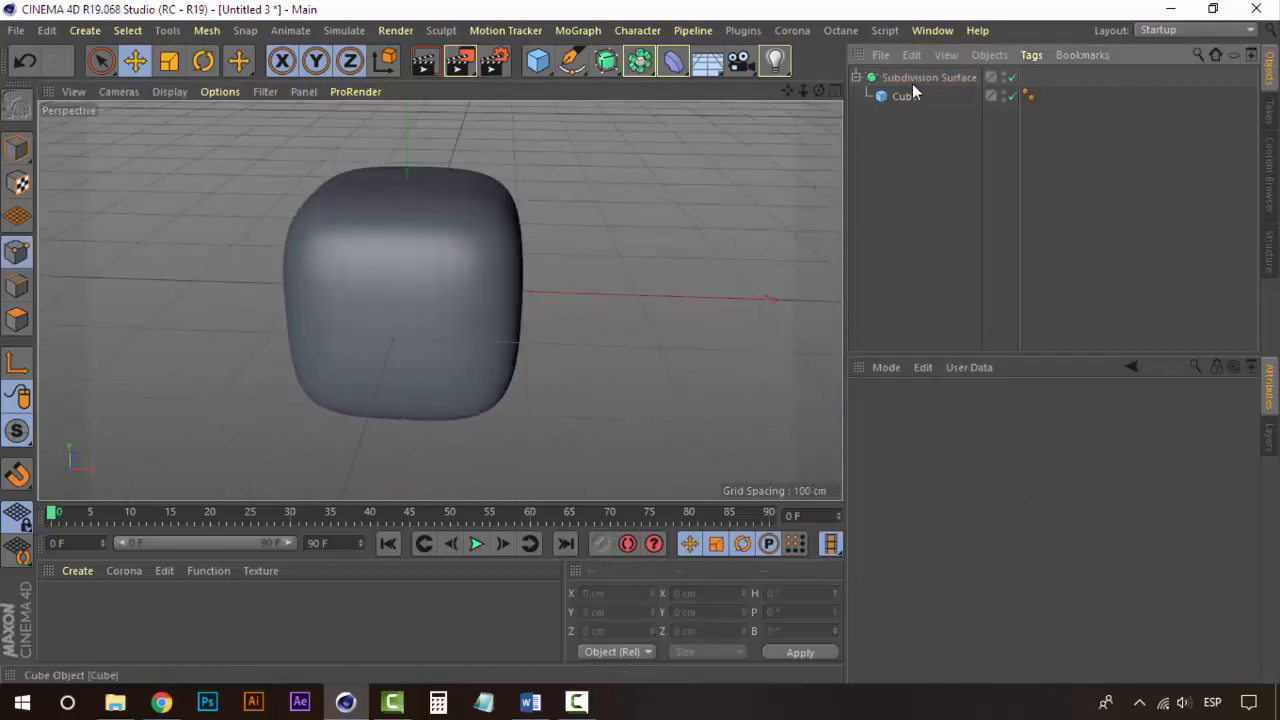
Step: Delete the Subdivision Surface together with the cube
{"action": "left_click", "coordinate": [912, 80]}
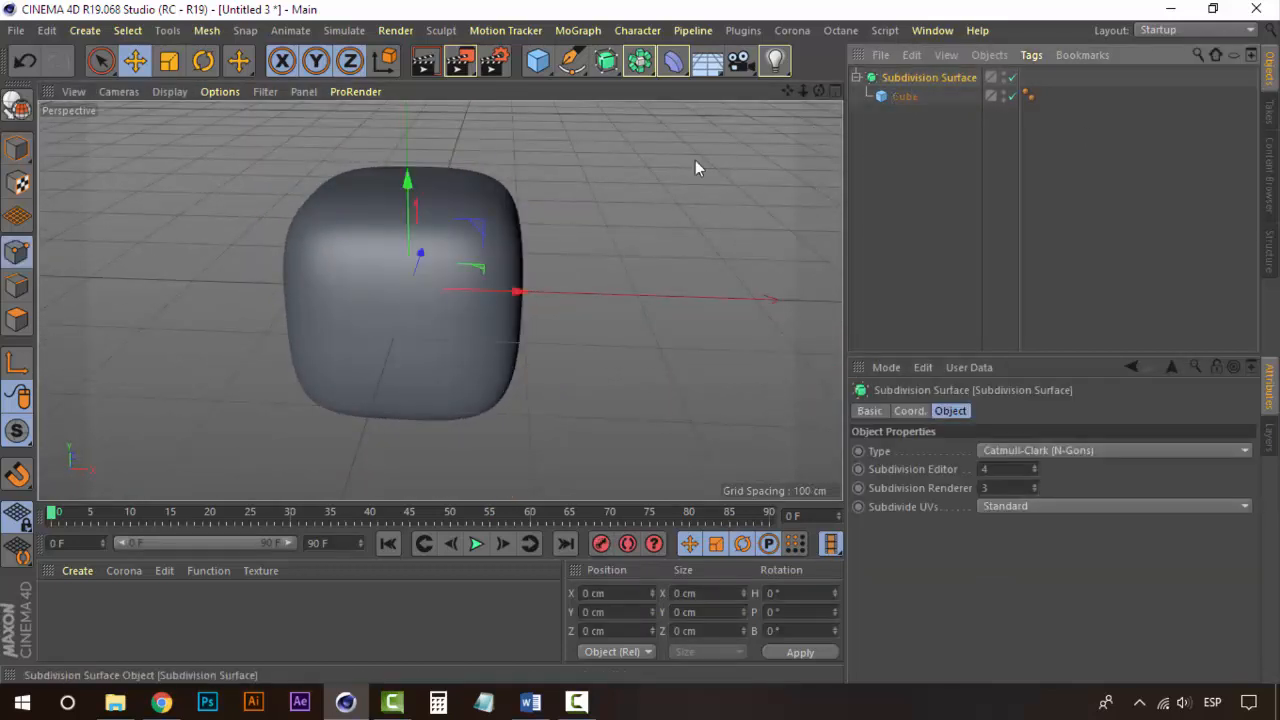
{"action": "scroll", "coordinate": [432, 258], "scroll_direction": "down", "scroll_amount": 5}
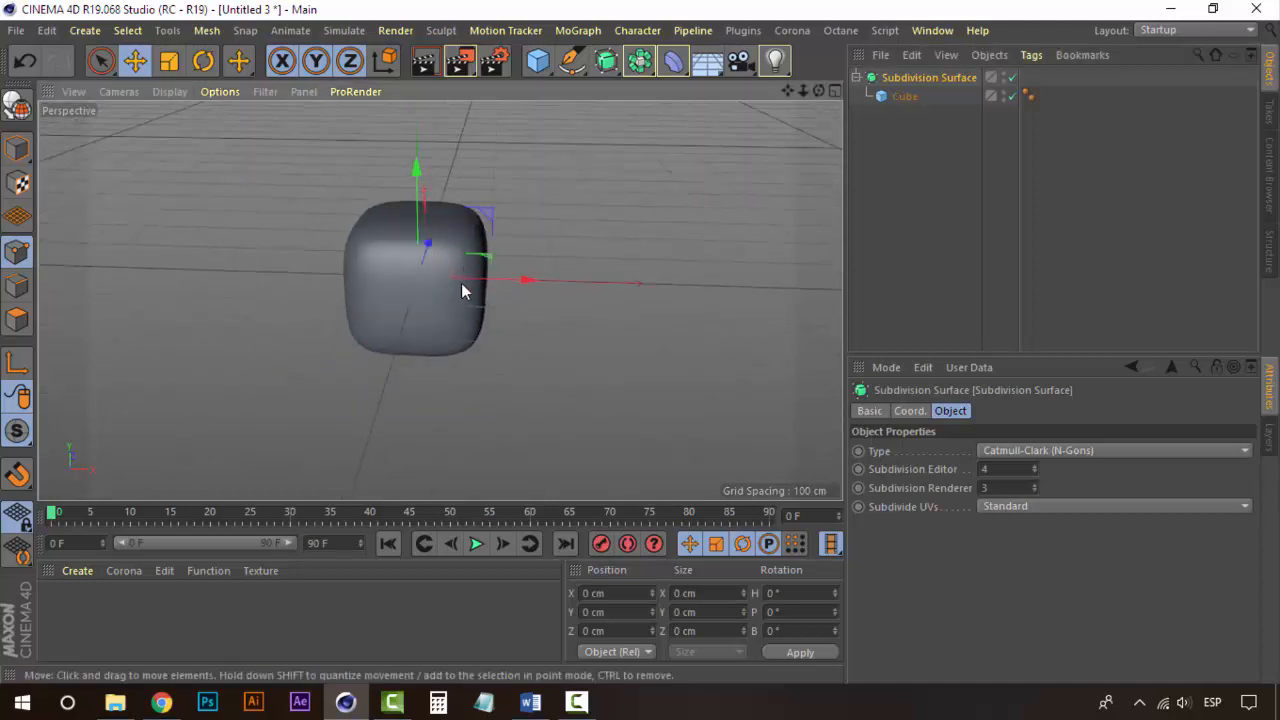
{"action": "middle_click_drag", "start_coordinate": [462, 287], "coordinate": [454, 322], "text": "alt"}
{"action": "left_click", "coordinate": [913, 80]}
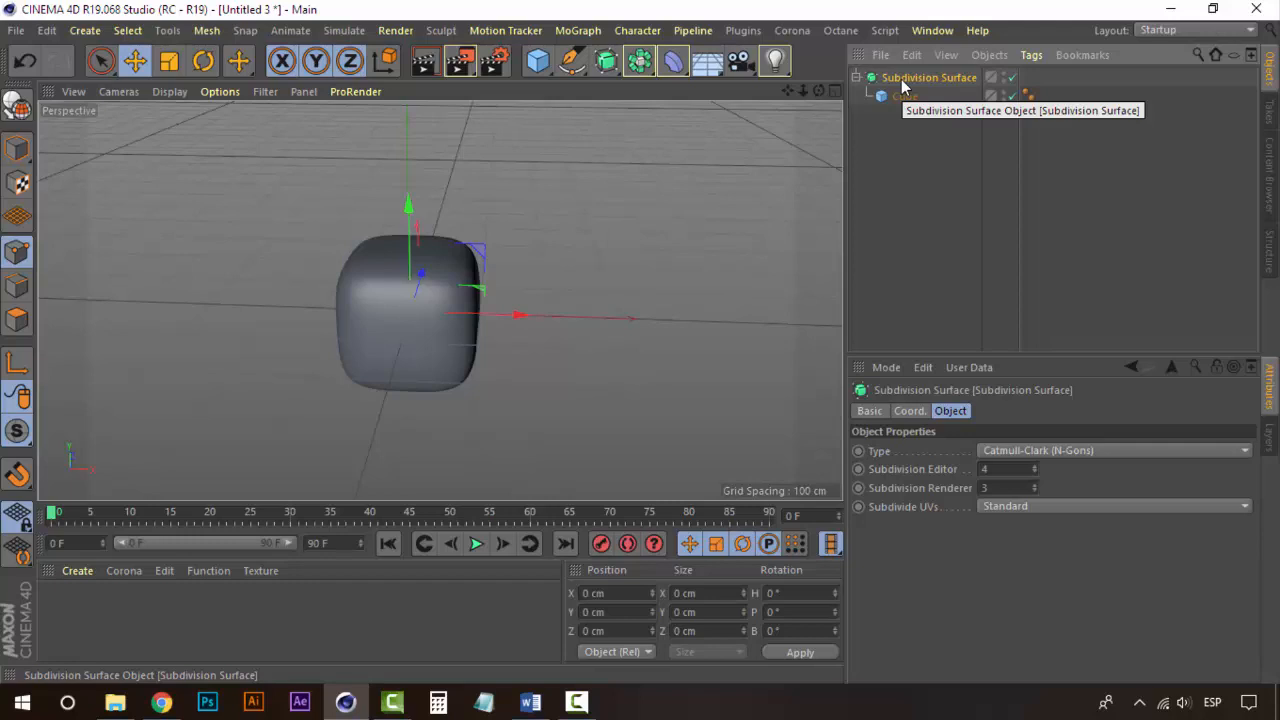
{"action": "key", "text": "Delete"}
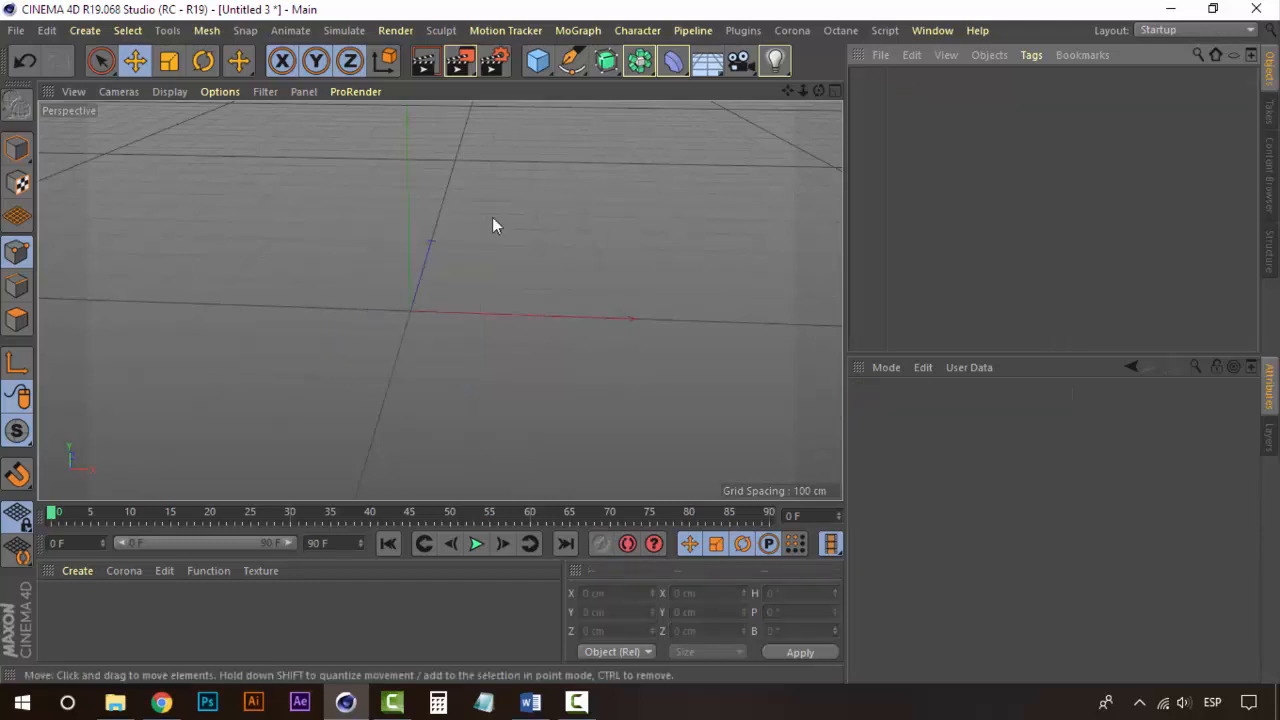
Step: Add a Pyramid object to the empty scene
{"action": "left_click_drag", "start_coordinate": [532, 328], "coordinate": [504, 335], "text": "alt"}
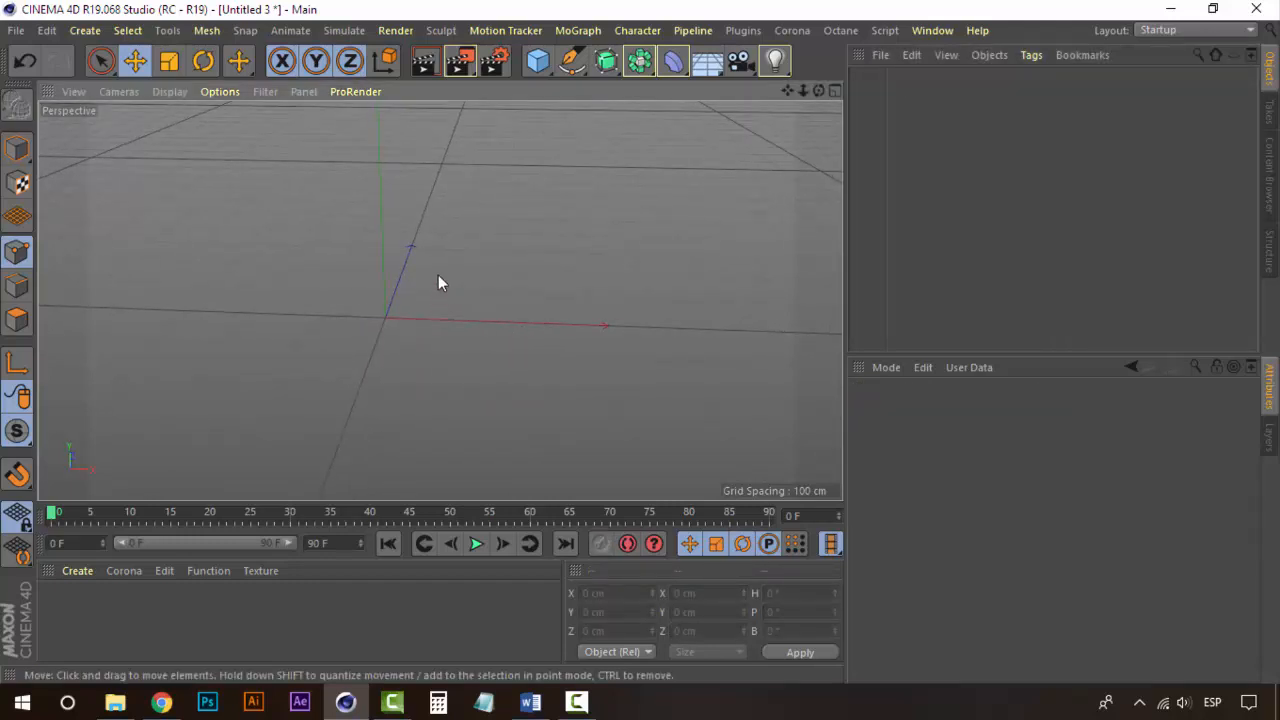
{"action": "left_click_drag", "start_coordinate": [417, 285], "coordinate": [511, 114], "text": "alt"}
{"action": "left_click", "coordinate": [534, 68]}
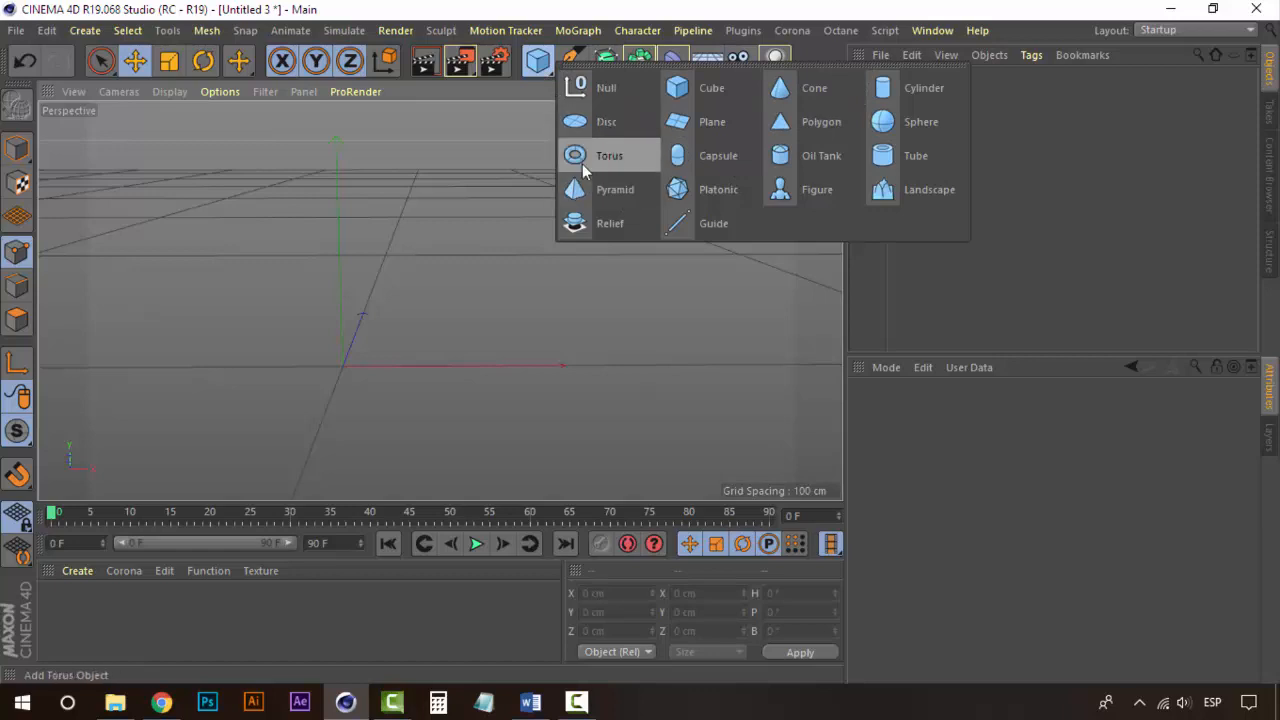
{"action": "left_click", "coordinate": [88, 31]}
{"action": "mouse_move", "coordinate": [115, 62]}
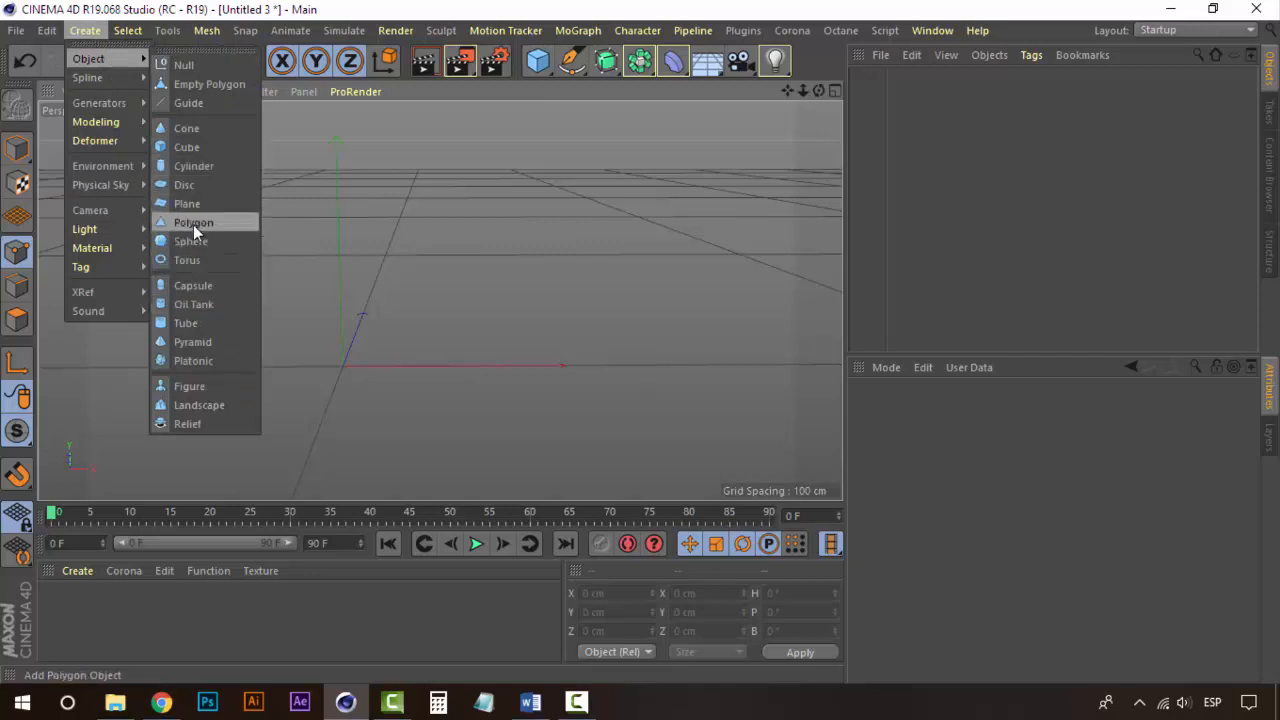
{"action": "left_click", "coordinate": [198, 346]}
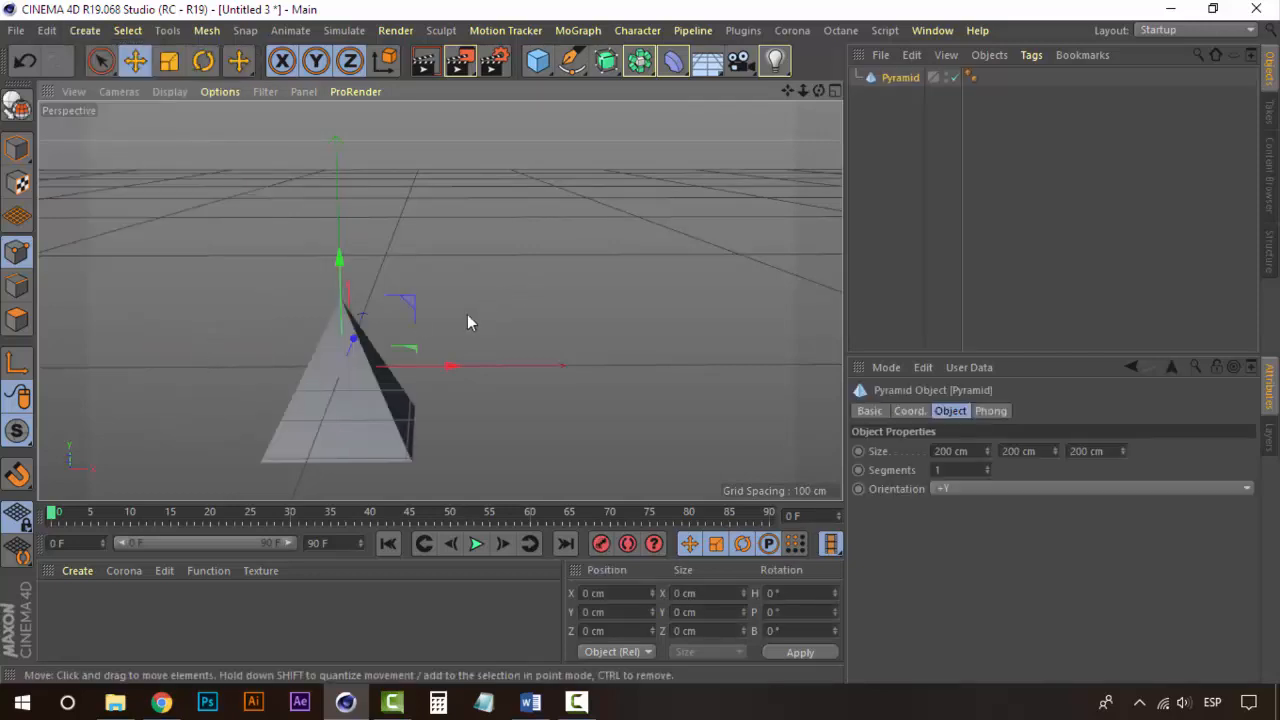
Step: Add a Subdivision Surface and nest the pyramid under it
{"action": "scroll", "coordinate": [399, 356], "scroll_direction": "up", "scroll_amount": 1}
{"action": "left_click_drag", "start_coordinate": [334, 270], "coordinate": [322, 136]}
{"action": "middle_click_drag", "start_coordinate": [310, 217], "coordinate": [396, 272], "text": "alt"}
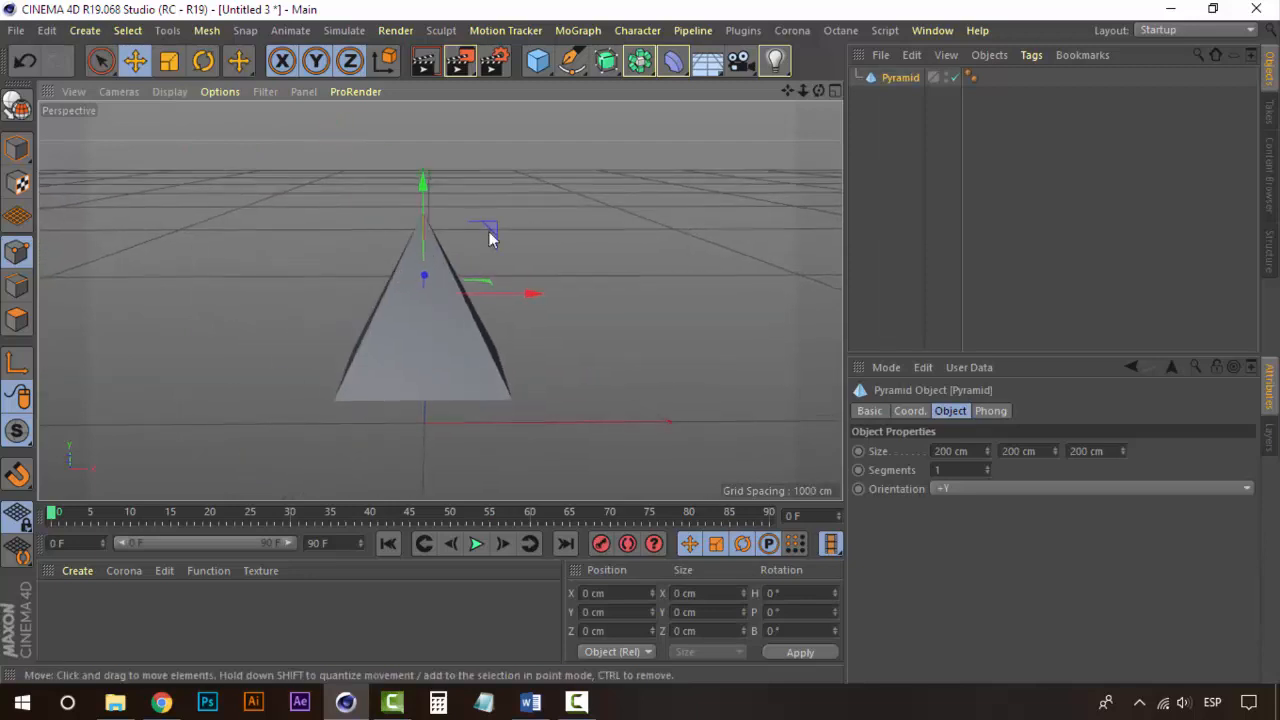
{"action": "left_click", "coordinate": [607, 62]}
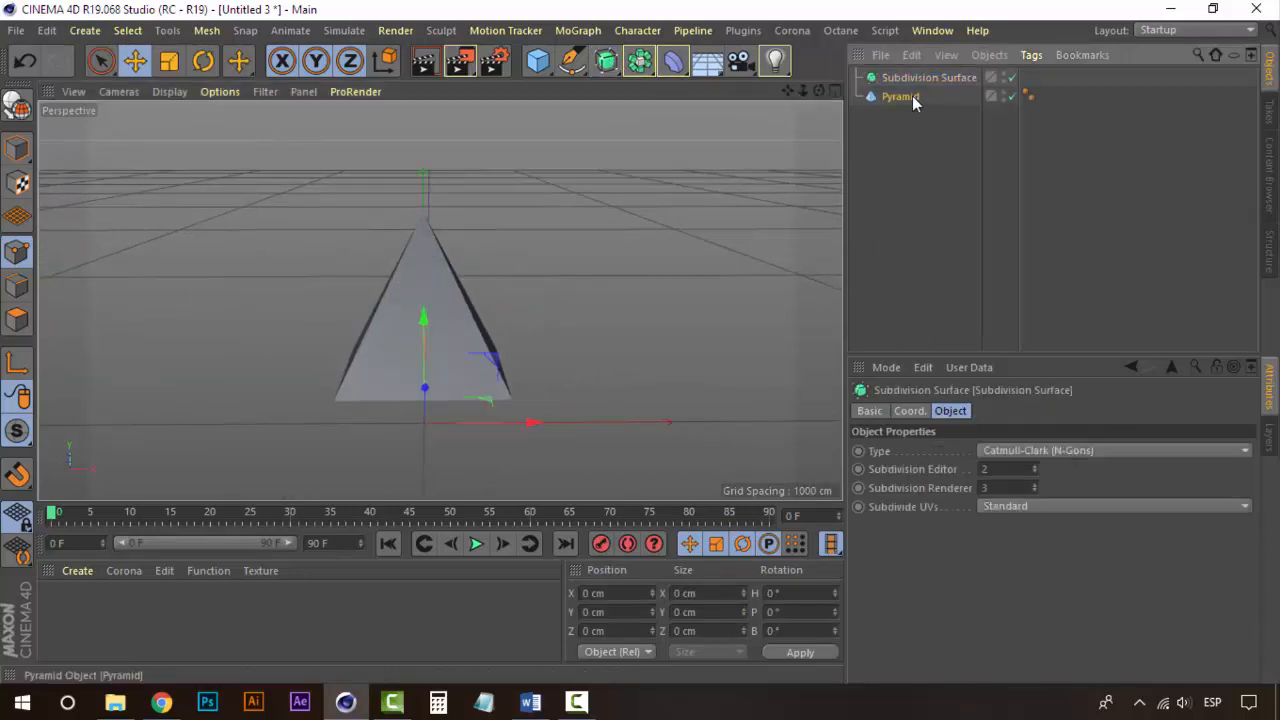
{"action": "left_click_drag", "start_coordinate": [912, 96], "coordinate": [934, 76]}
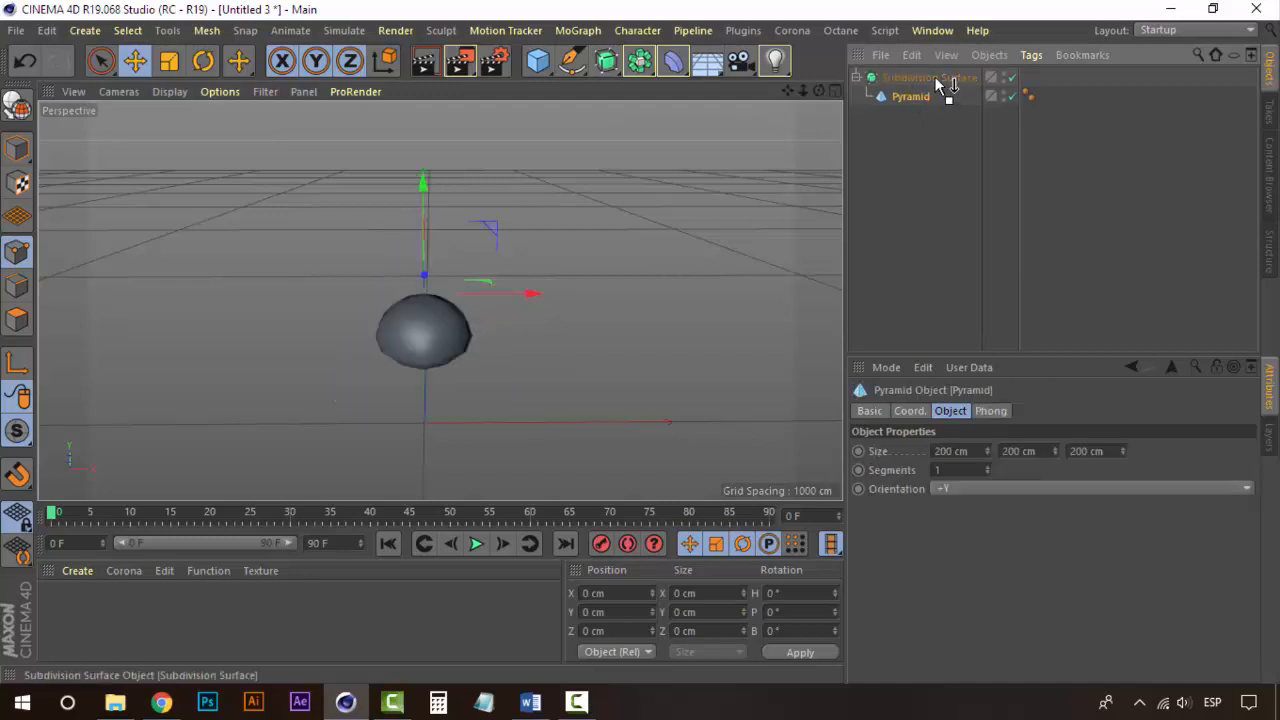
Step: Raise the pyramid's segments to 2
{"action": "left_click", "coordinate": [935, 78]}
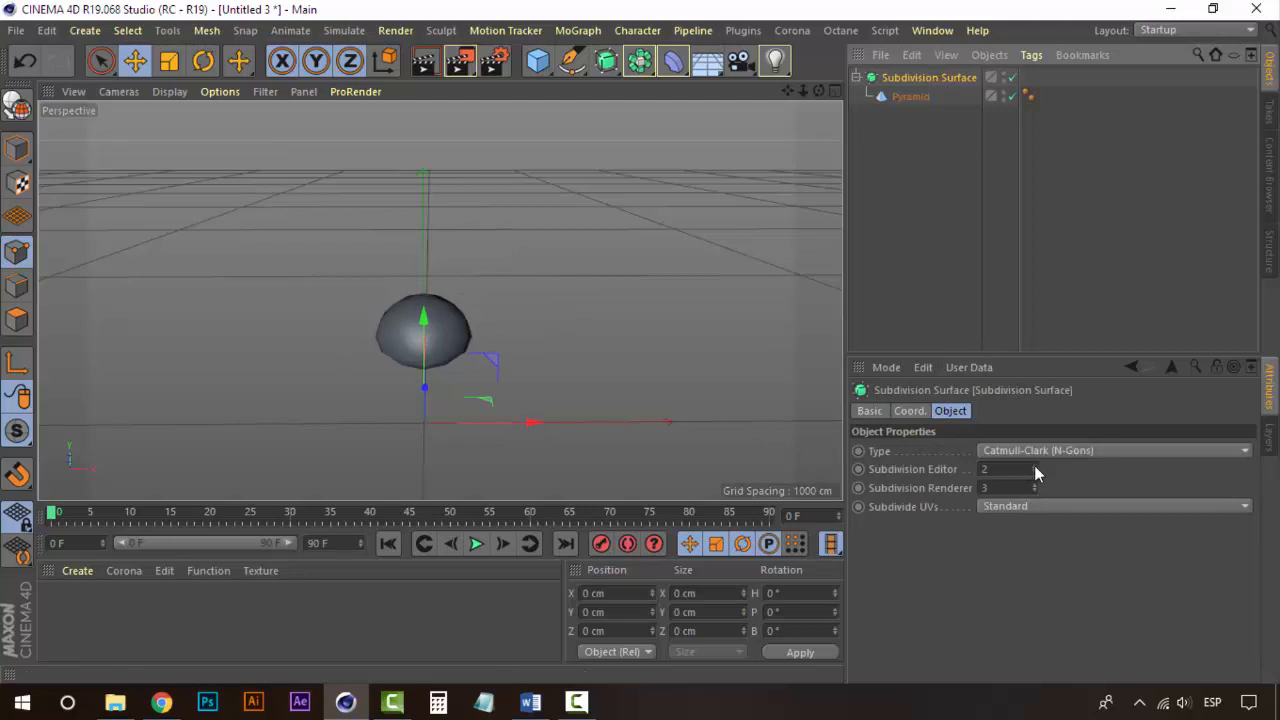
{"action": "left_click", "coordinate": [912, 97]}
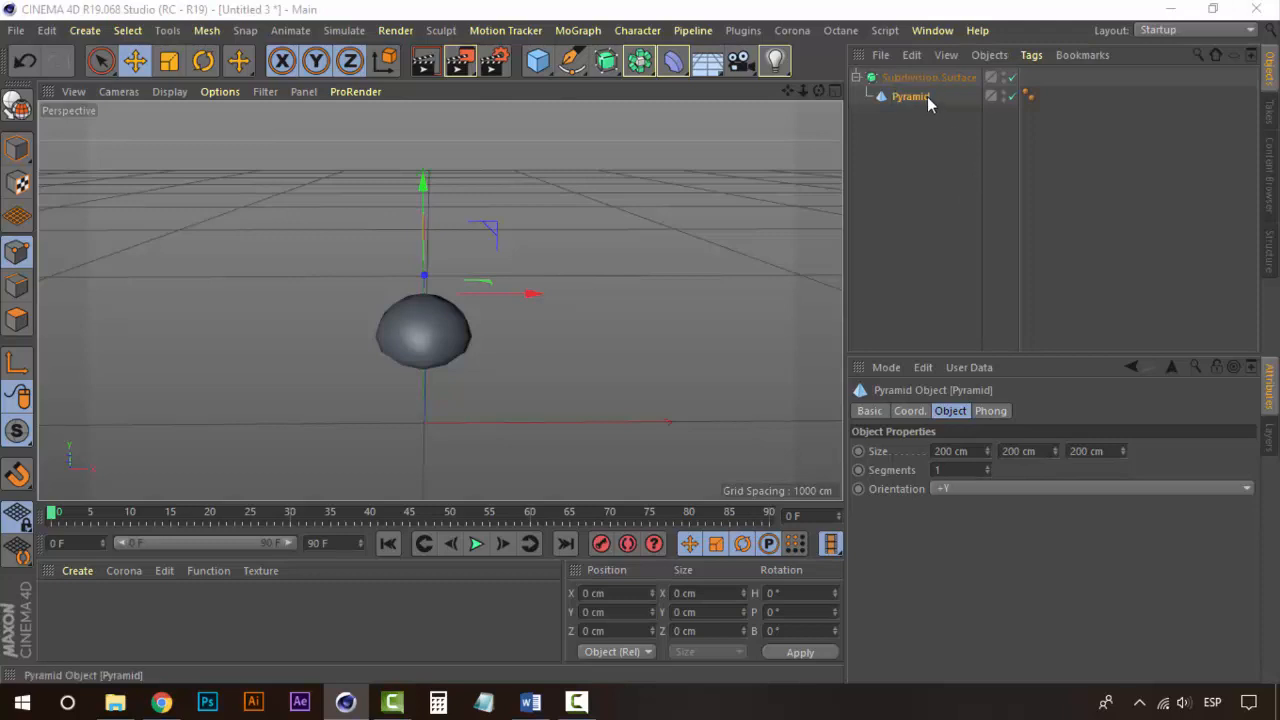
{"action": "left_click", "coordinate": [987, 467]}
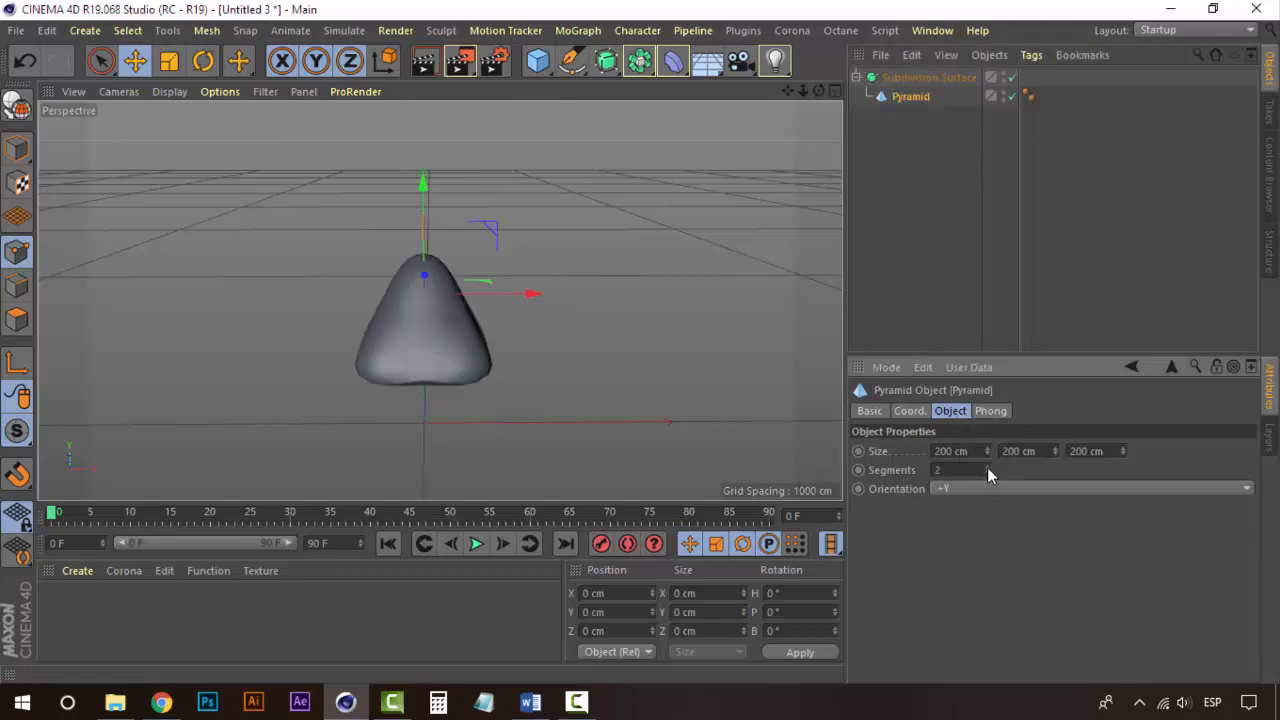
Step: Reduce the pyramid's height to 145 cm
{"action": "scroll", "coordinate": [418, 331], "scroll_direction": "up", "scroll_amount": 5}
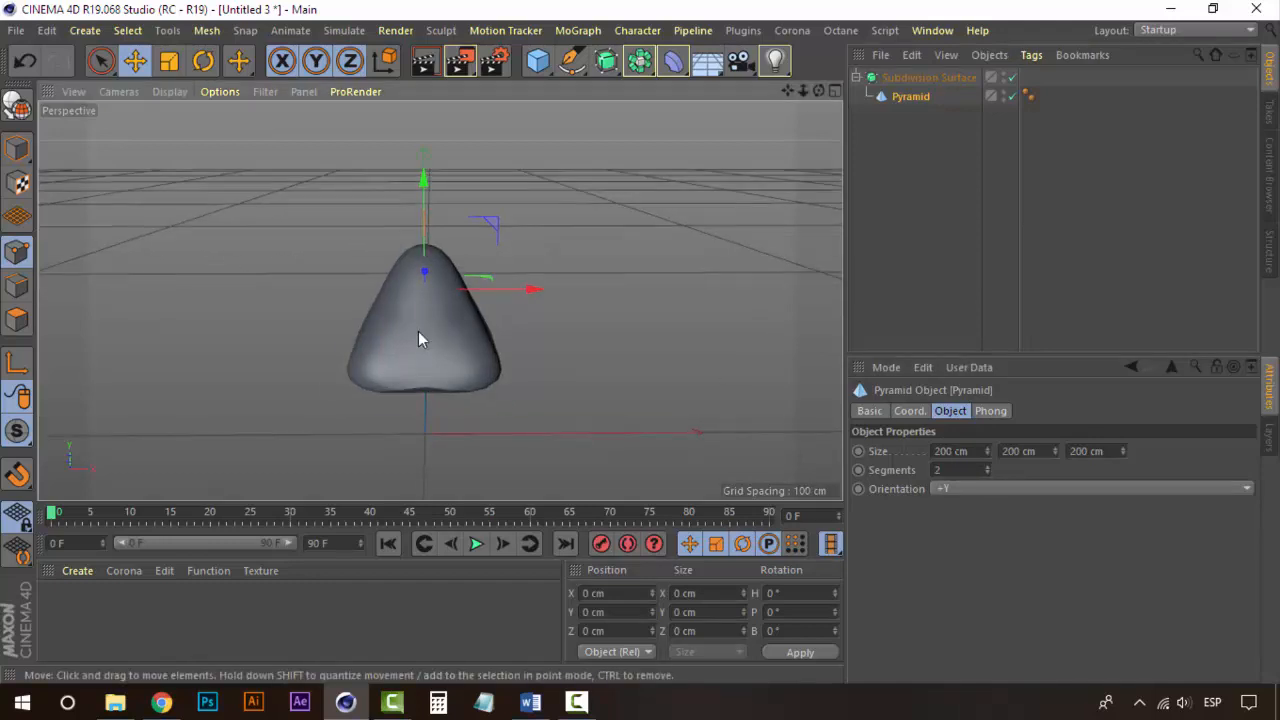
{"action": "left_click_drag", "start_coordinate": [418, 331], "coordinate": [203, 274], "text": "alt"}
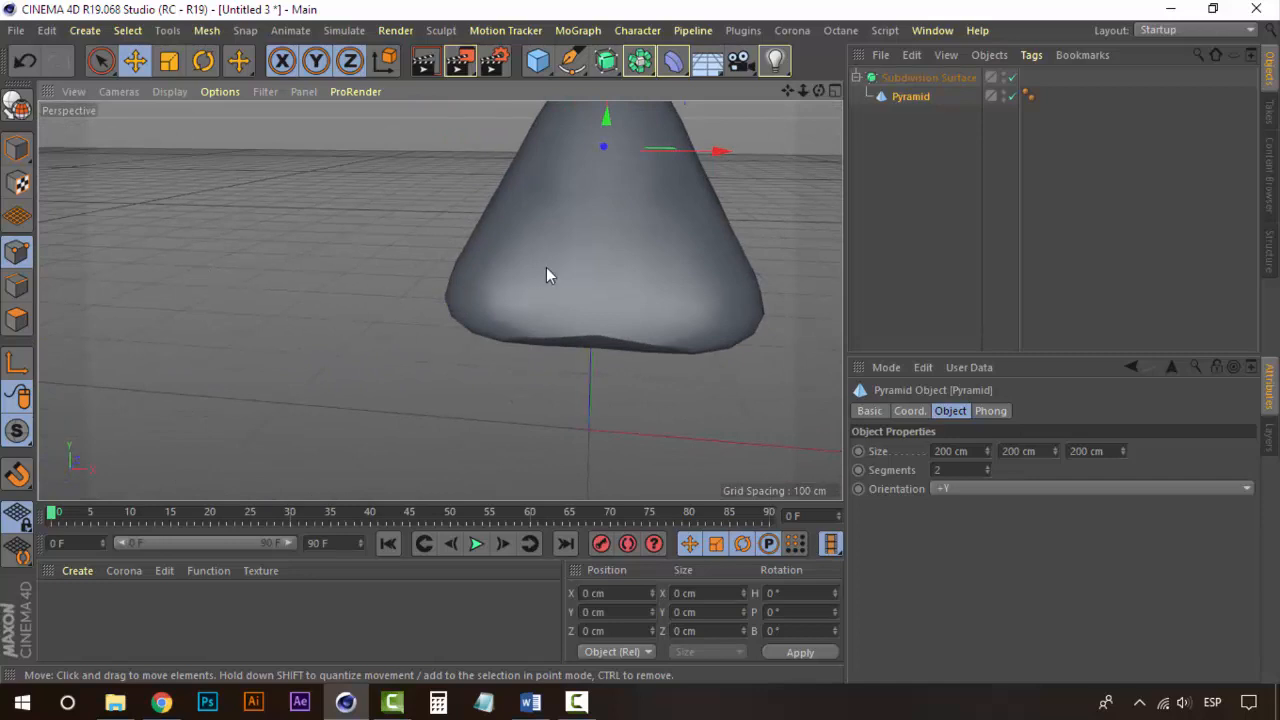
{"action": "left_click_drag", "start_coordinate": [546, 275], "coordinate": [612, 396], "text": "alt"}
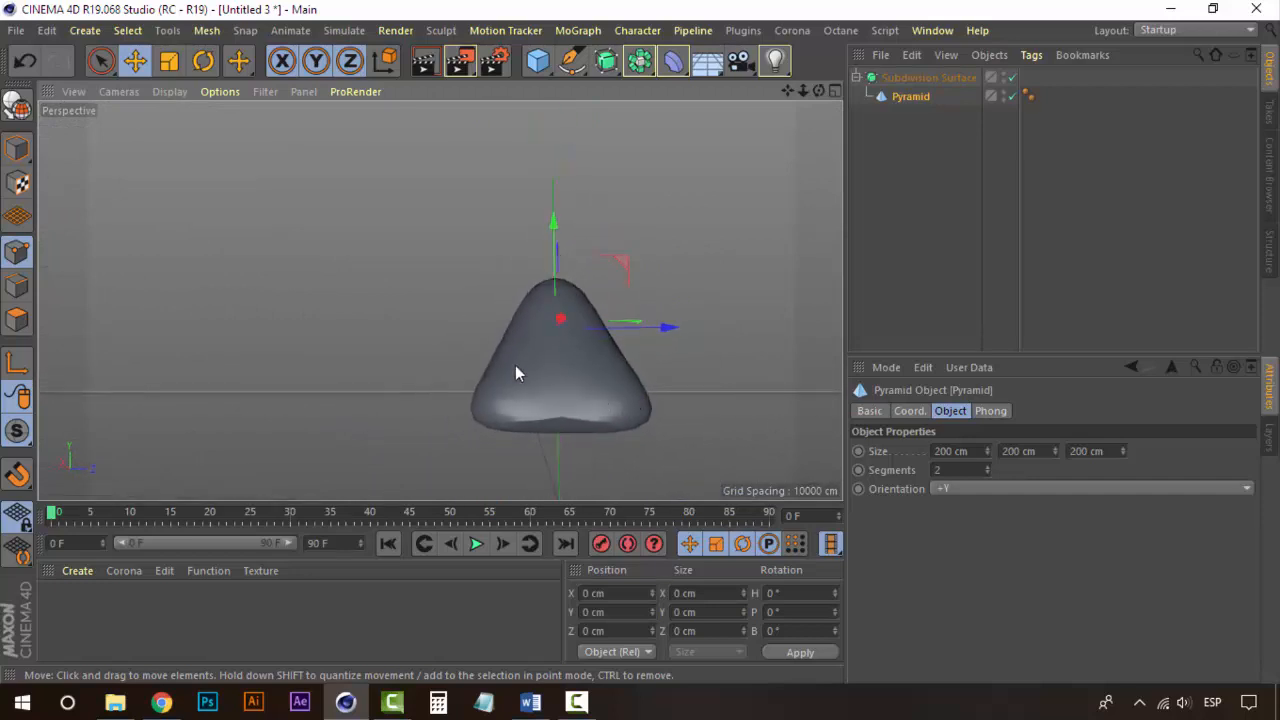
{"action": "left_click_drag", "start_coordinate": [515, 373], "coordinate": [390, 338], "text": "alt"}
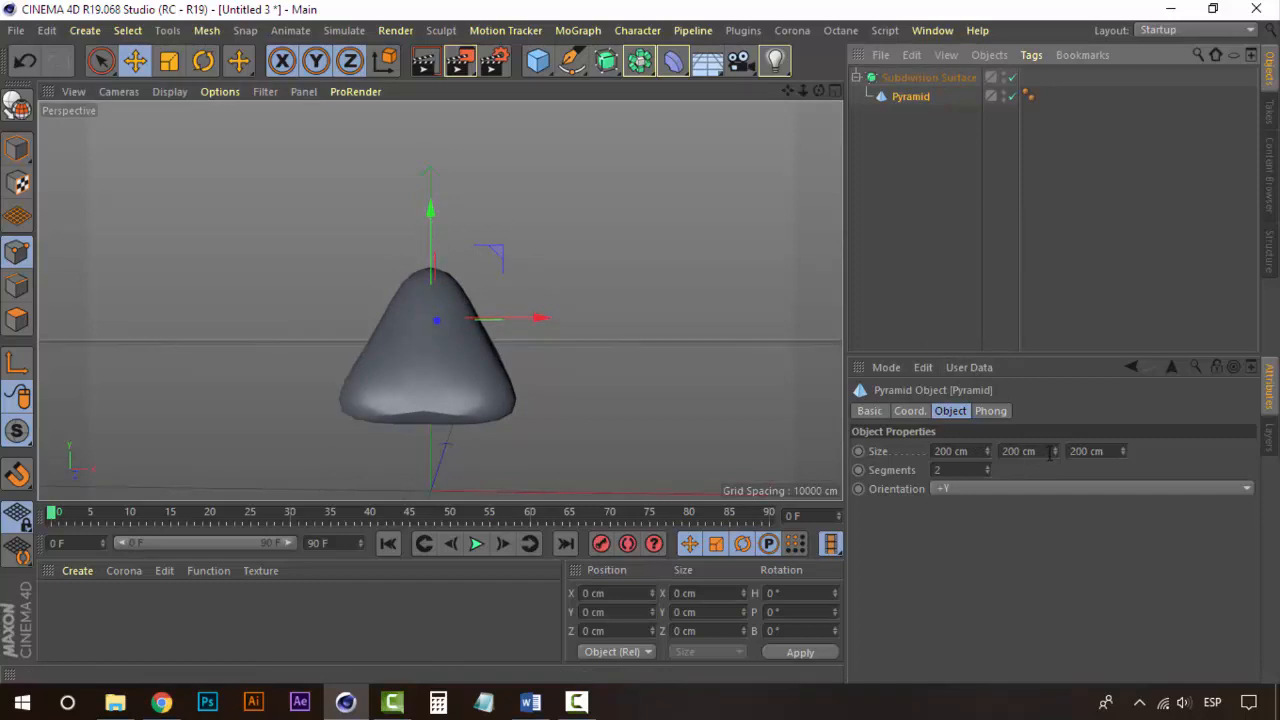
{"action": "left_click_drag", "start_coordinate": [1055, 451], "coordinate": [1006, 451]}
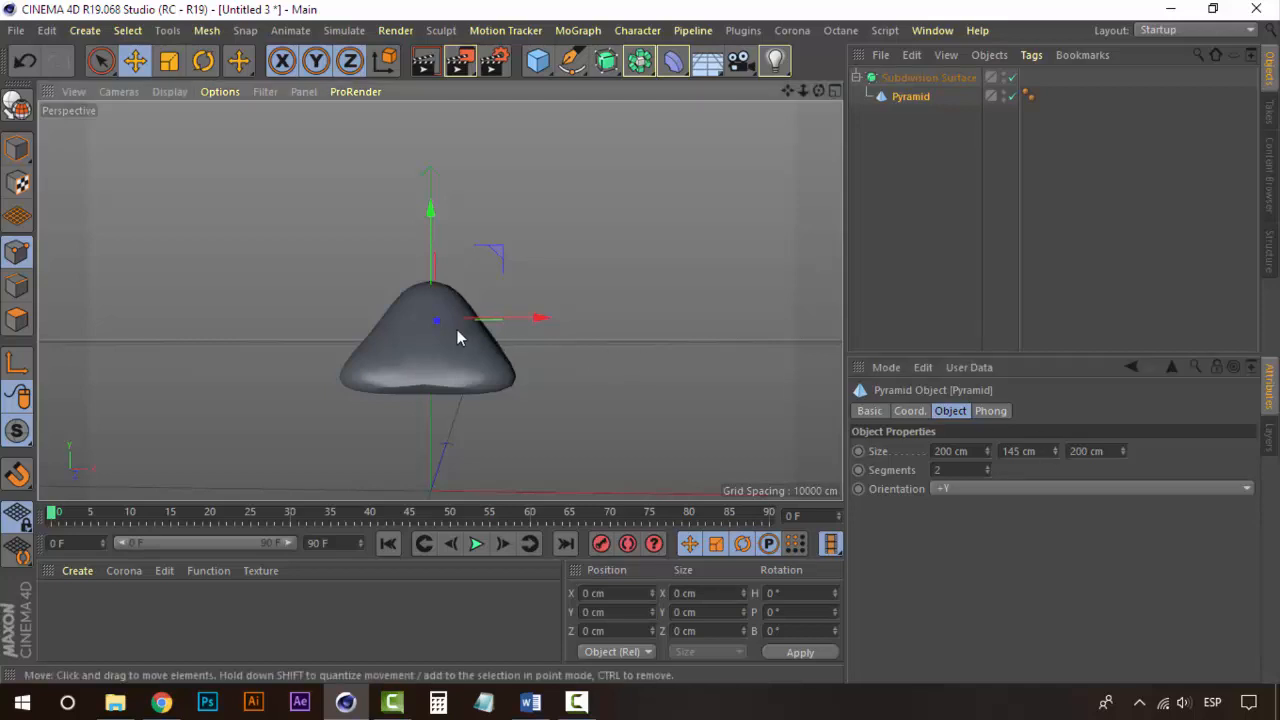
Step: Try the pyramid with 3 segments and set it back to 2
{"action": "left_click_drag", "start_coordinate": [455, 330], "coordinate": [604, 328], "text": "alt"}
{"action": "scroll", "coordinate": [432, 356], "scroll_direction": "up", "scroll_amount": 3}
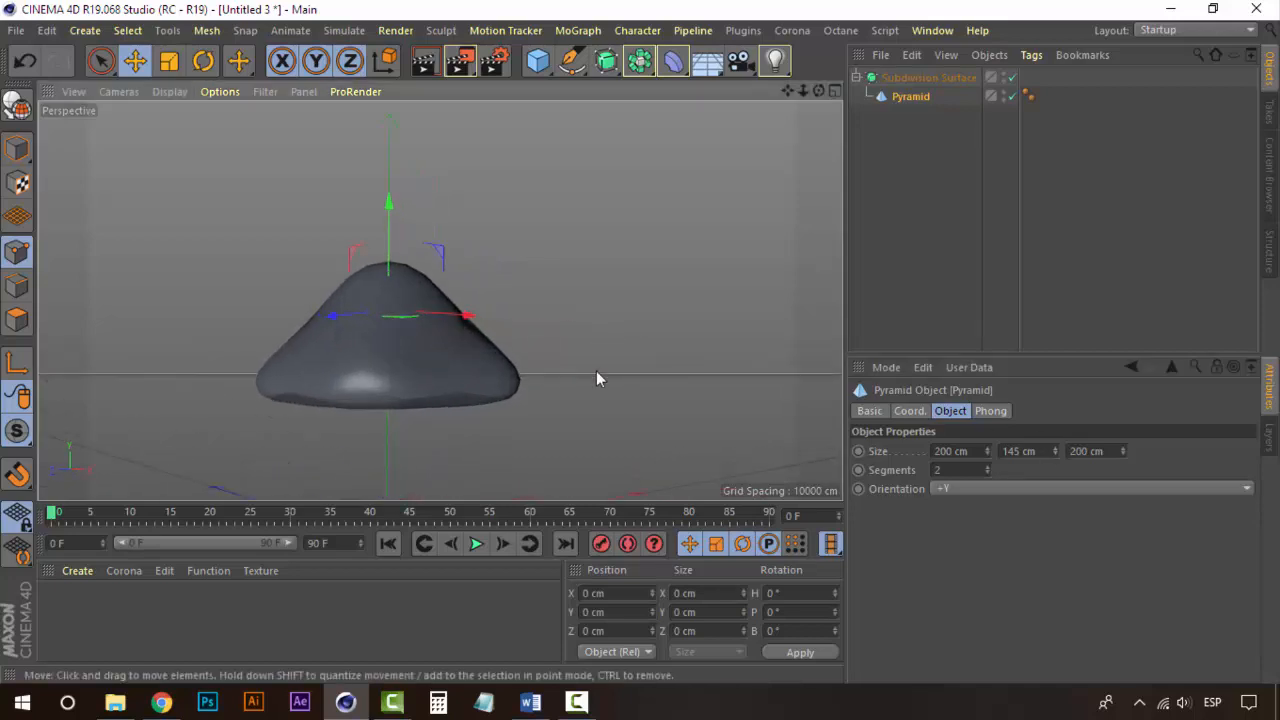
{"action": "left_click", "coordinate": [908, 77]}
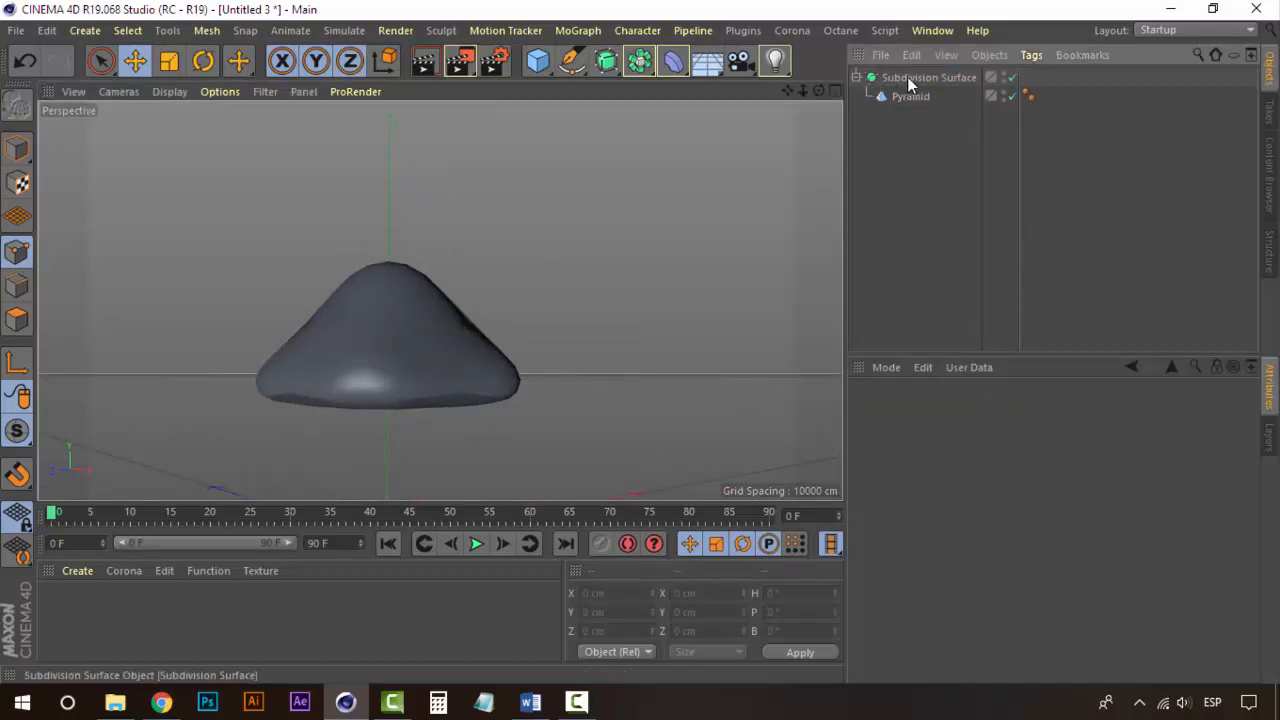
{"action": "left_click", "coordinate": [911, 97]}
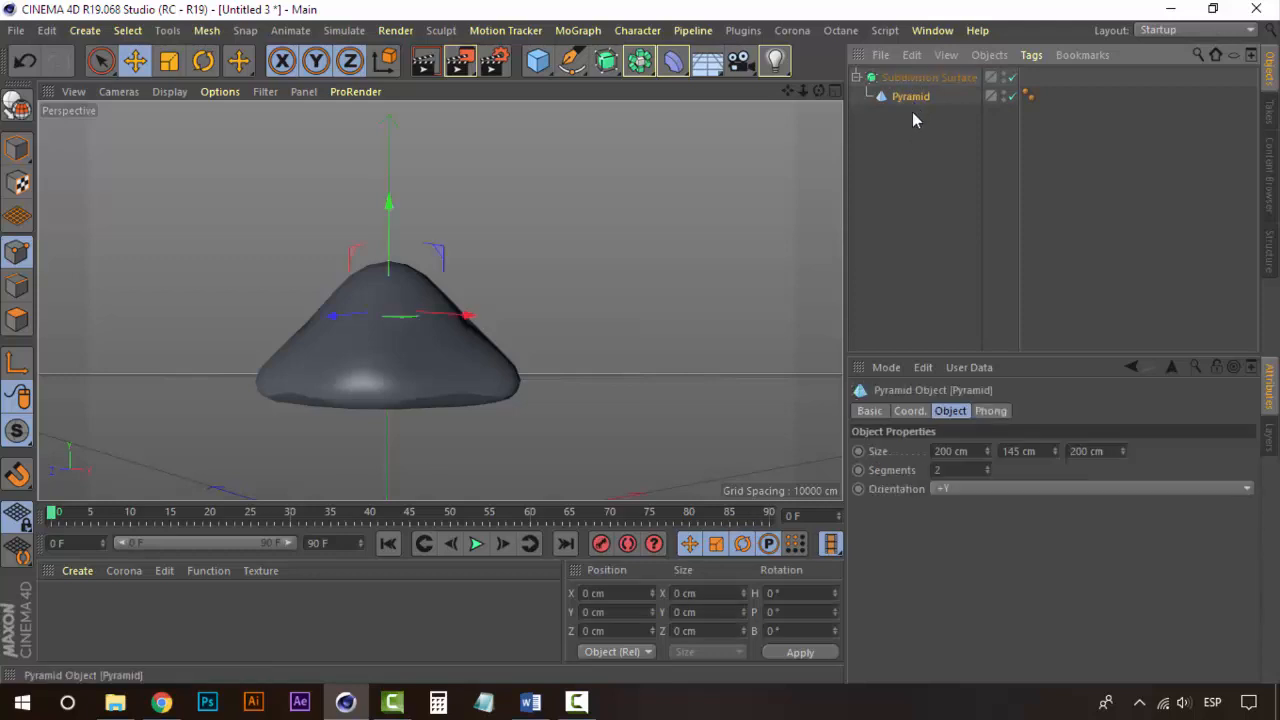
{"action": "left_click", "coordinate": [988, 467]}
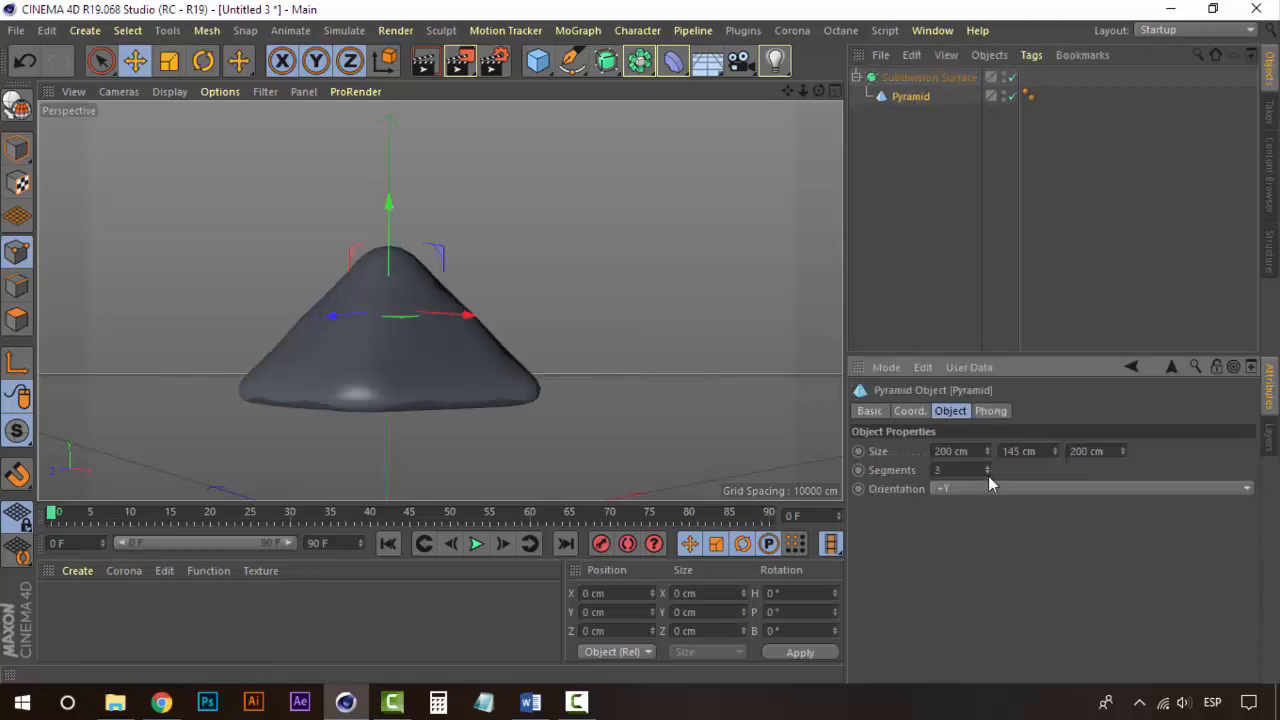
{"action": "left_click", "coordinate": [988, 471]}
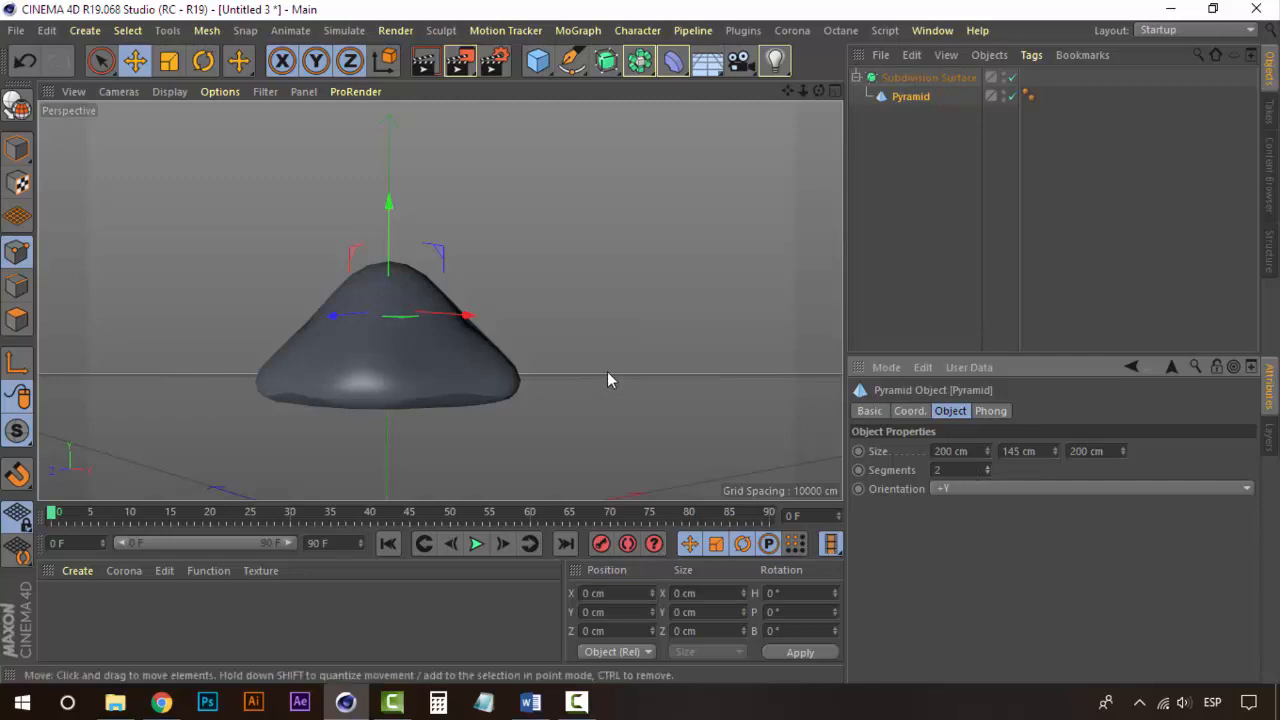
{"action": "left_click", "coordinate": [993, 411]}
{"action": "left_click", "coordinate": [947, 412]}
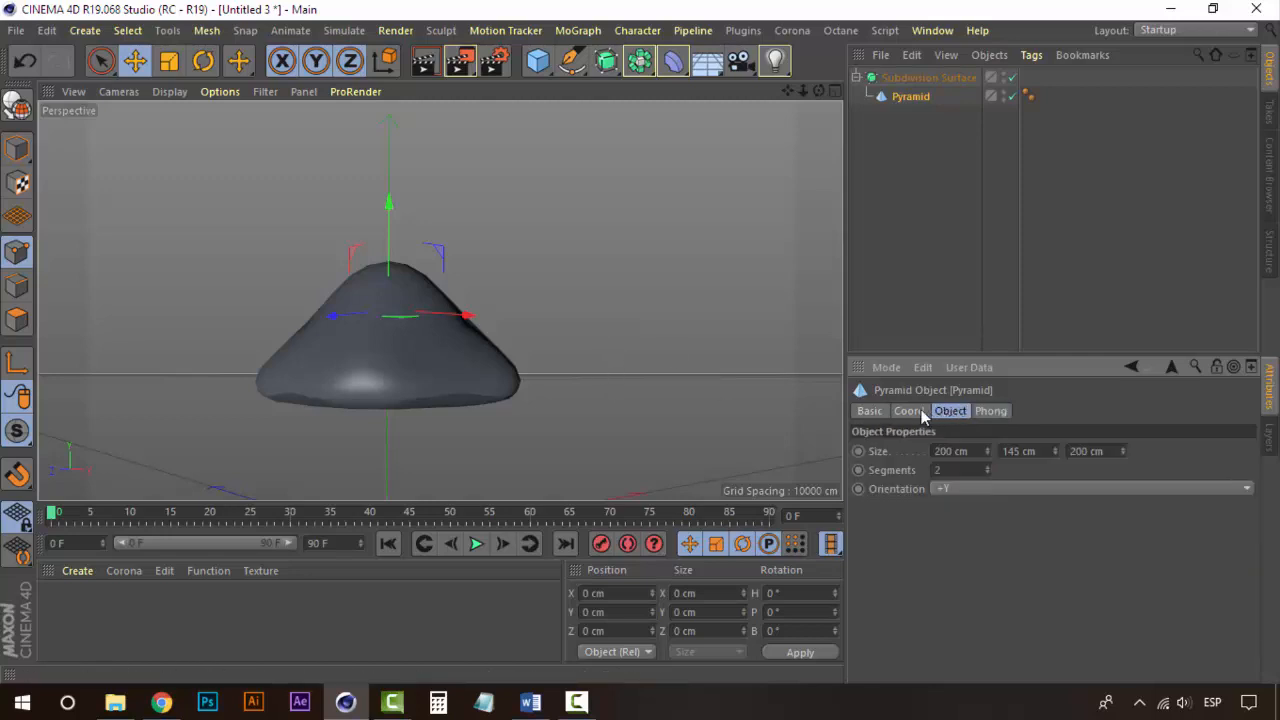
{"action": "left_click", "coordinate": [910, 411]}
{"action": "left_click", "coordinate": [948, 411]}
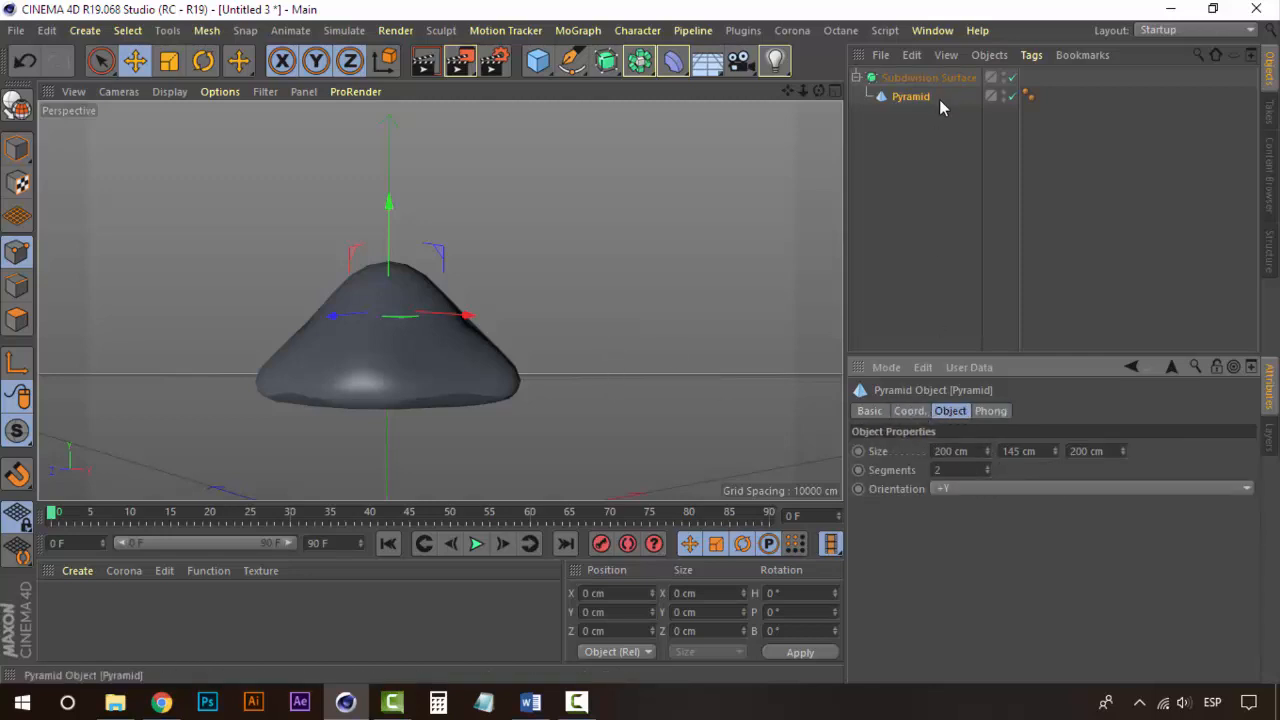
{"action": "left_click", "coordinate": [948, 136]}
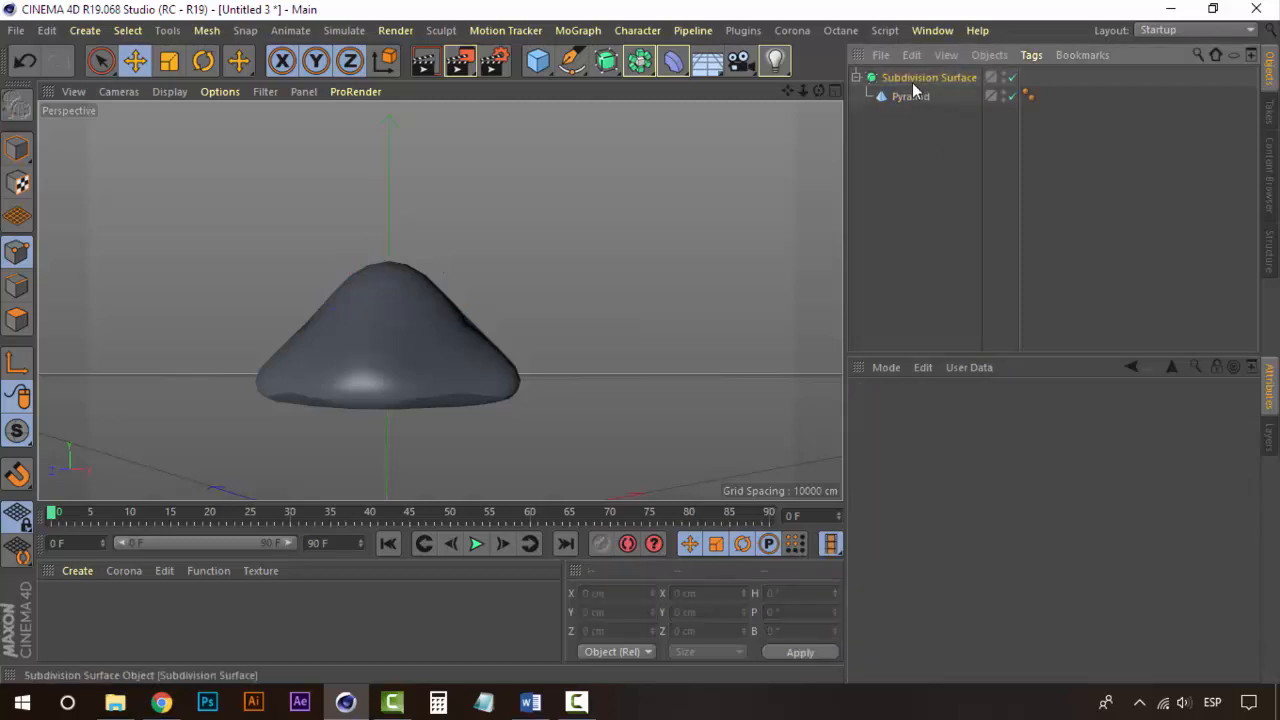
Step: Set the pyramid's height to 143 cm
{"action": "left_click", "coordinate": [910, 96]}
{"action": "left_click_drag", "start_coordinate": [1057, 450], "coordinate": [1057, 458]}
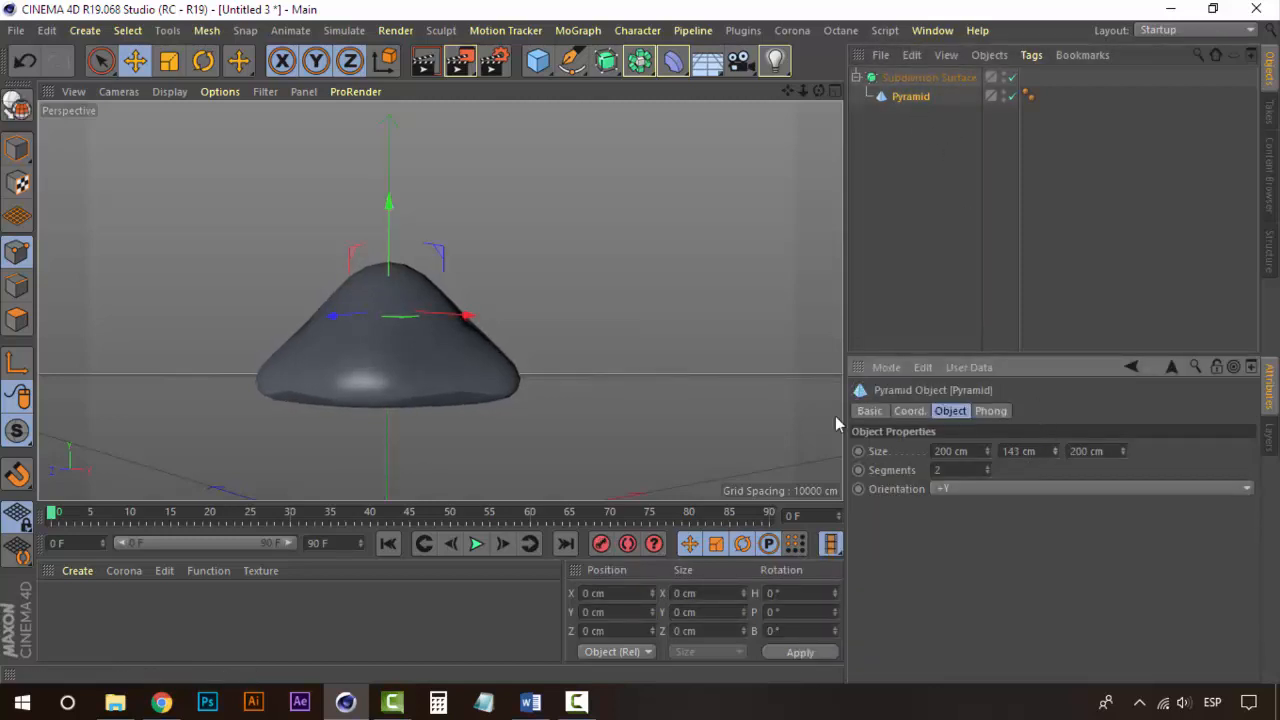
{"action": "left_click_drag", "start_coordinate": [600, 376], "coordinate": [484, 378], "text": "alt"}
{"action": "scroll", "coordinate": [483, 378], "scroll_direction": "down", "scroll_amount": 4}
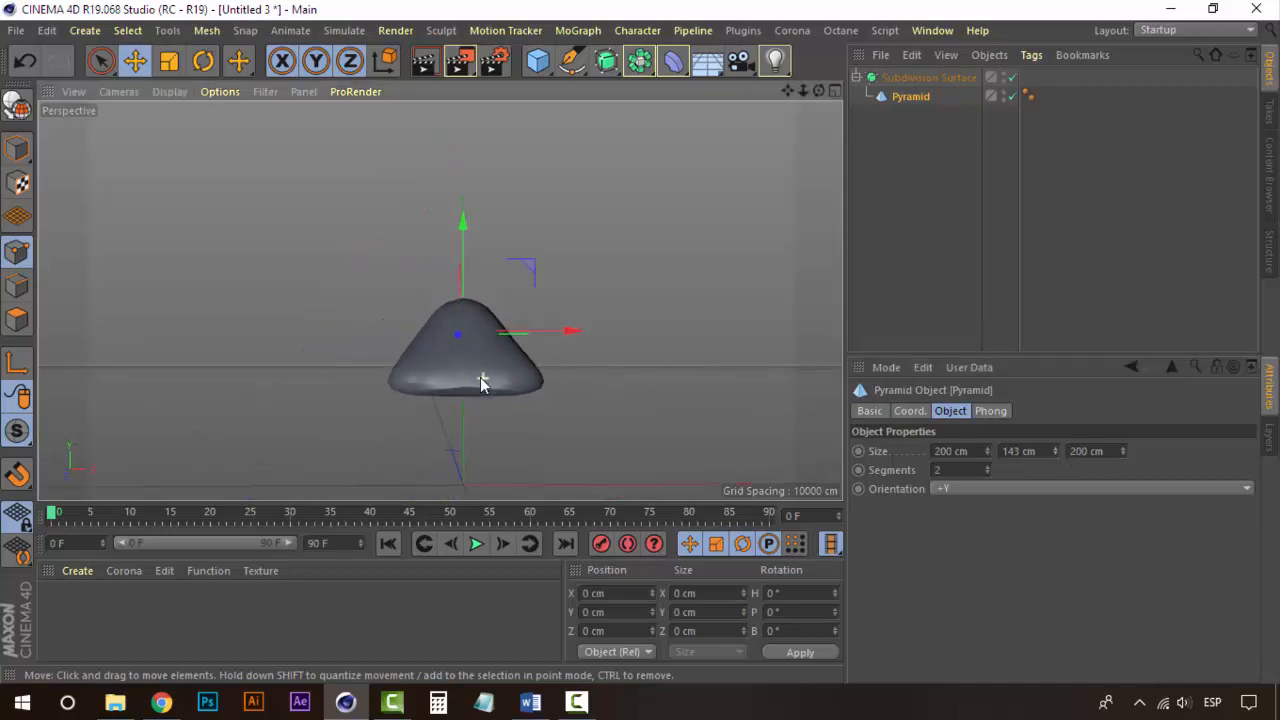
{"action": "scroll", "coordinate": [483, 383], "scroll_direction": "up", "scroll_amount": 3}
Step: Raise the Subdivision Surface's editor subdivision level to 3
{"action": "left_click", "coordinate": [928, 78]}
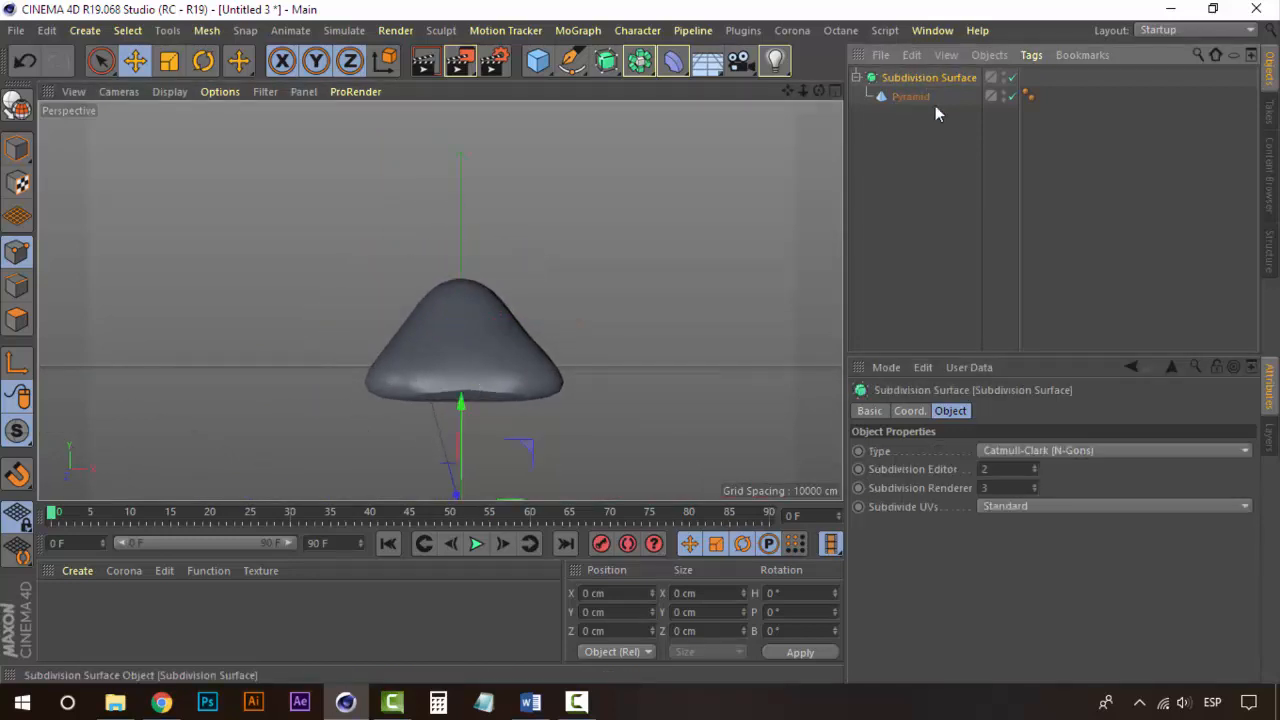
{"action": "left_click", "coordinate": [1035, 467]}
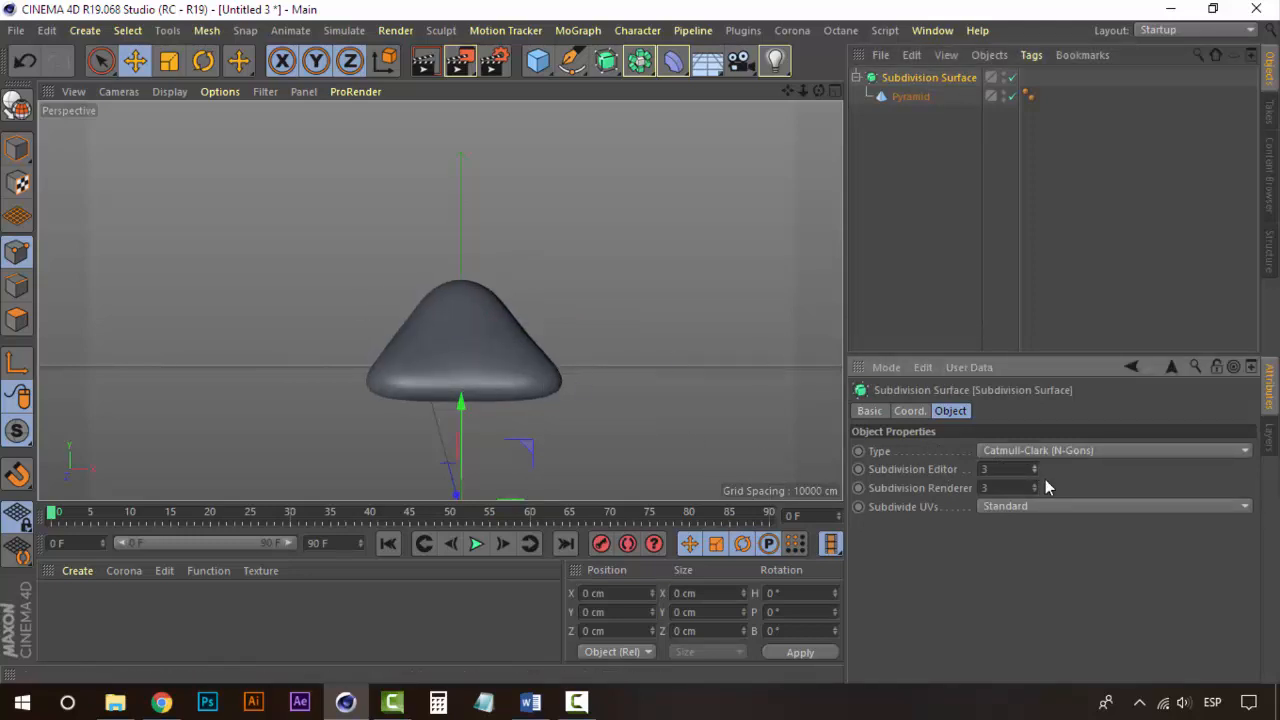
{"action": "left_click", "coordinate": [886, 212]}
Step: Widen the pyramid's X size to 220 cm
{"action": "left_click", "coordinate": [911, 96]}
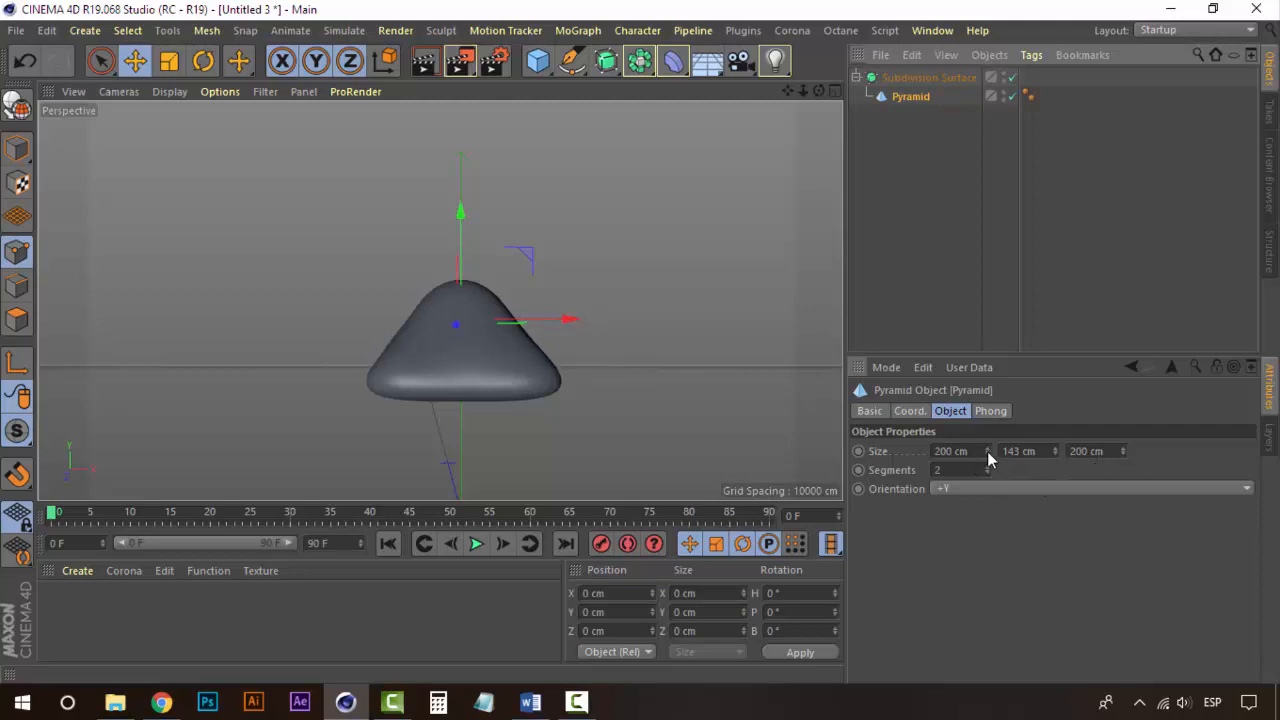
{"action": "left_click_drag", "start_coordinate": [987, 451], "coordinate": [987, 435]}
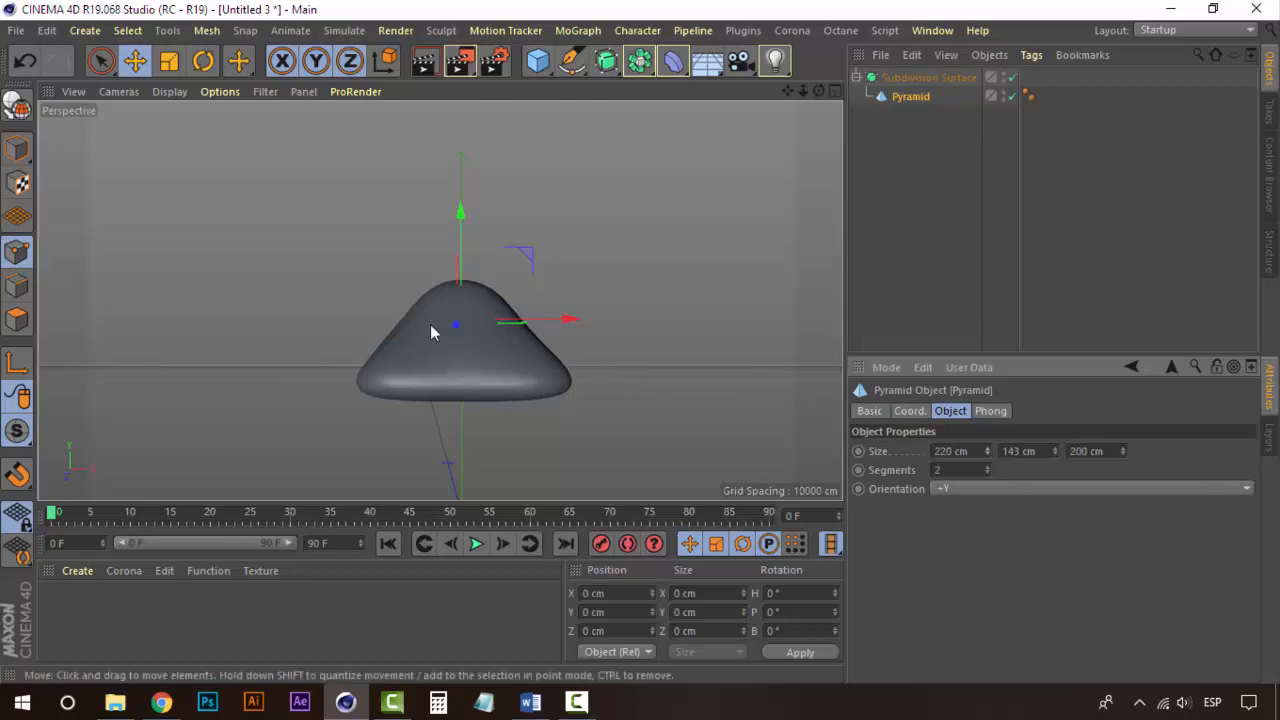
{"action": "left_click_drag", "start_coordinate": [430, 324], "coordinate": [363, 320], "text": "alt"}
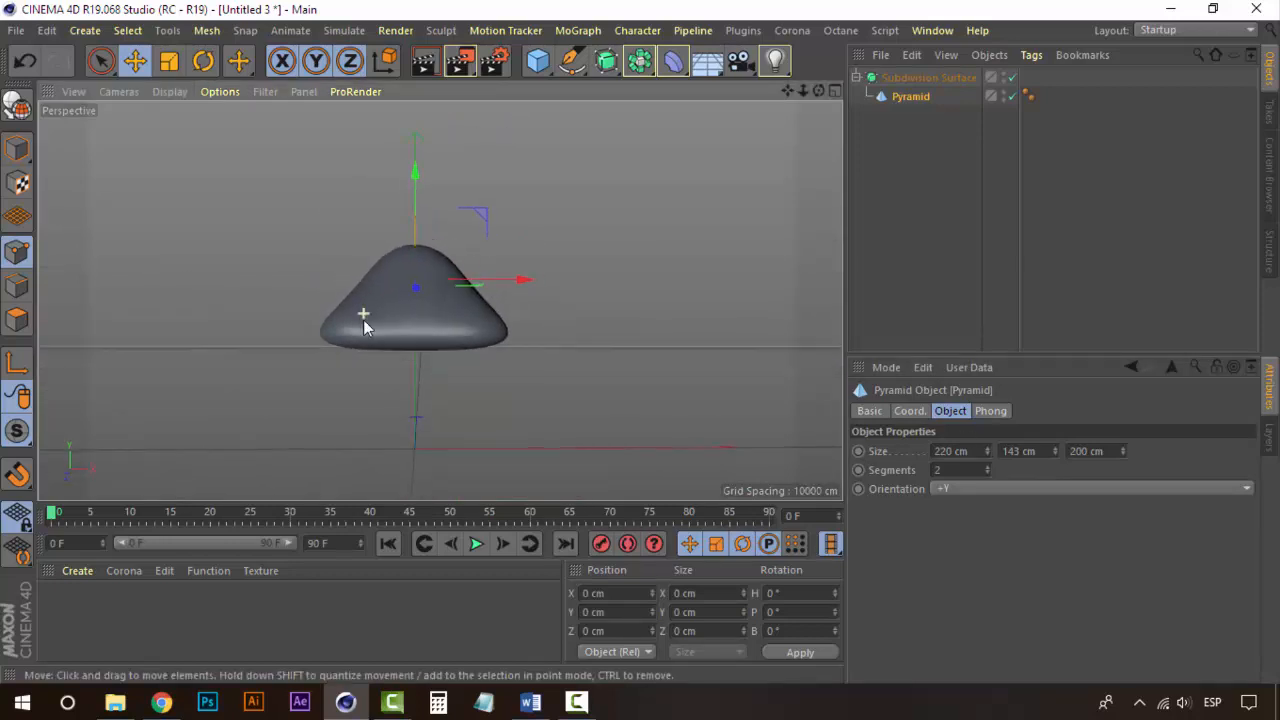
Step: Duplicate the Subdivision Surface with its pyramid and move the copy about 58 cm down as a lower tier
{"action": "left_click", "coordinate": [925, 78]}
{"action": "left_click", "coordinate": [856, 77]}
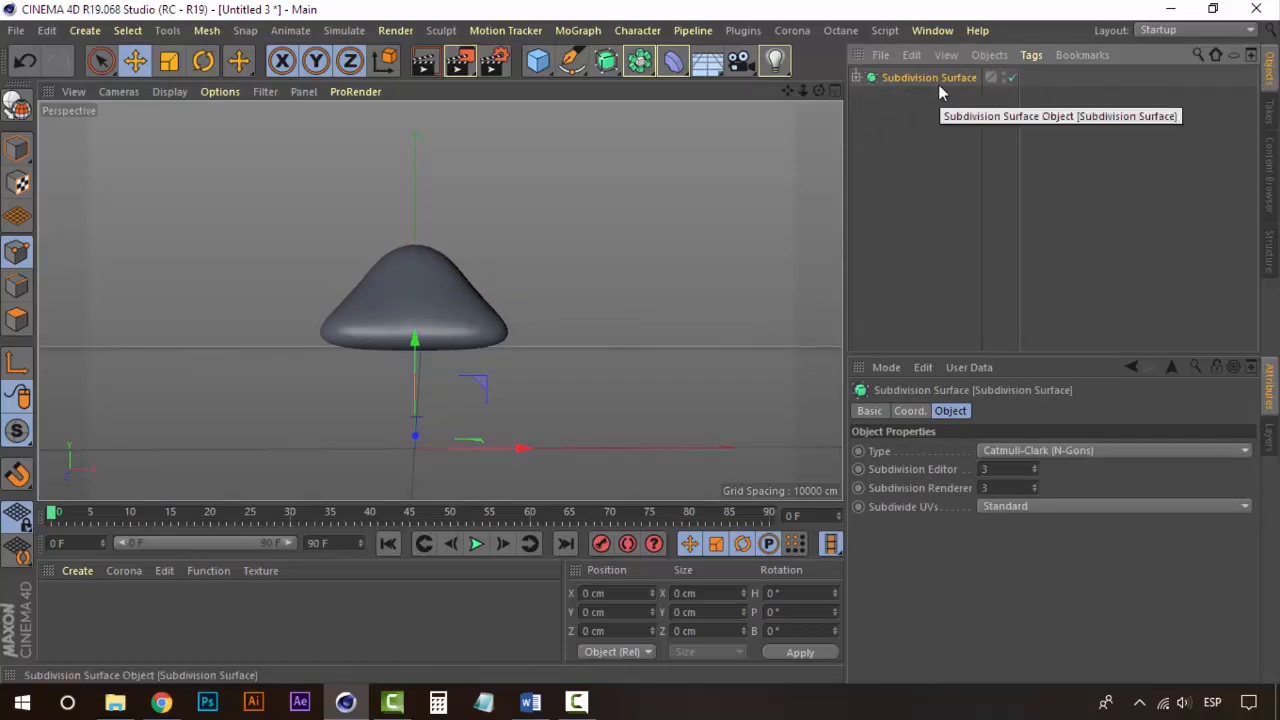
{"action": "key", "text": "ctrl+c"}
{"action": "key", "text": "ctrl+v"}
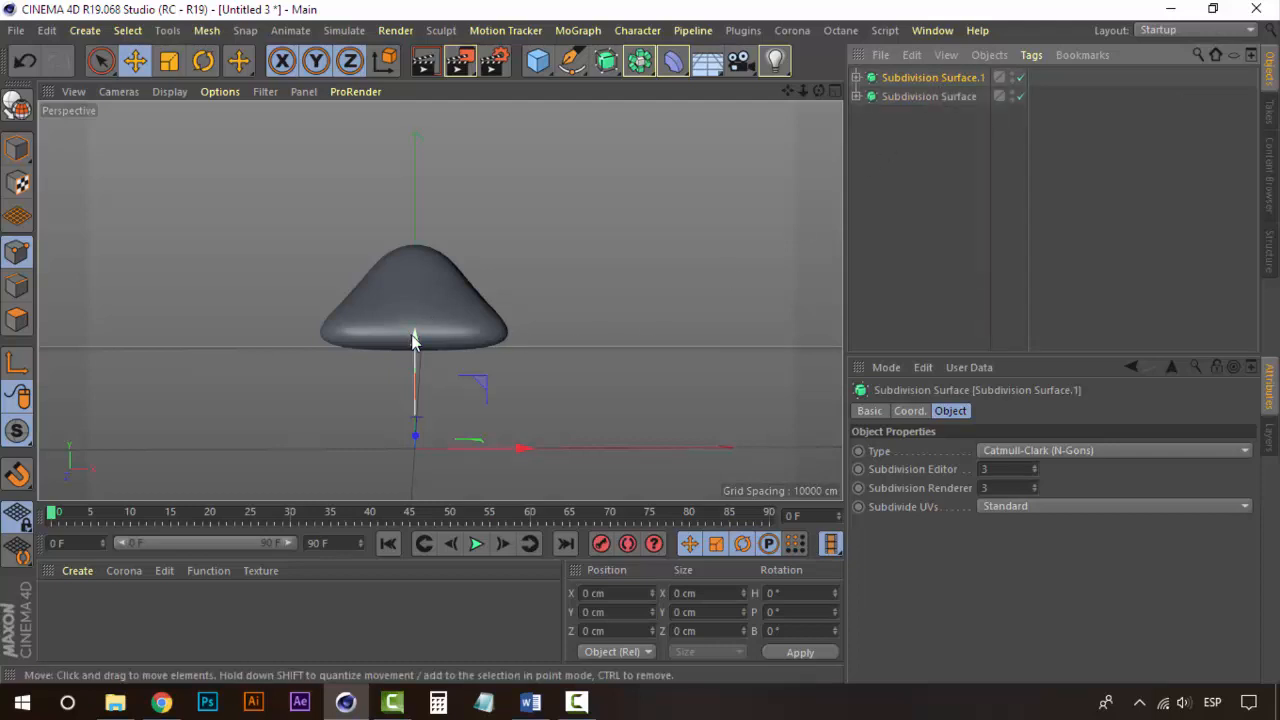
{"action": "left_click_drag", "start_coordinate": [415, 337], "coordinate": [420, 396]}
Step: Widen the copied tier's pyramid X size to 273 cm
{"action": "left_click", "coordinate": [903, 411]}
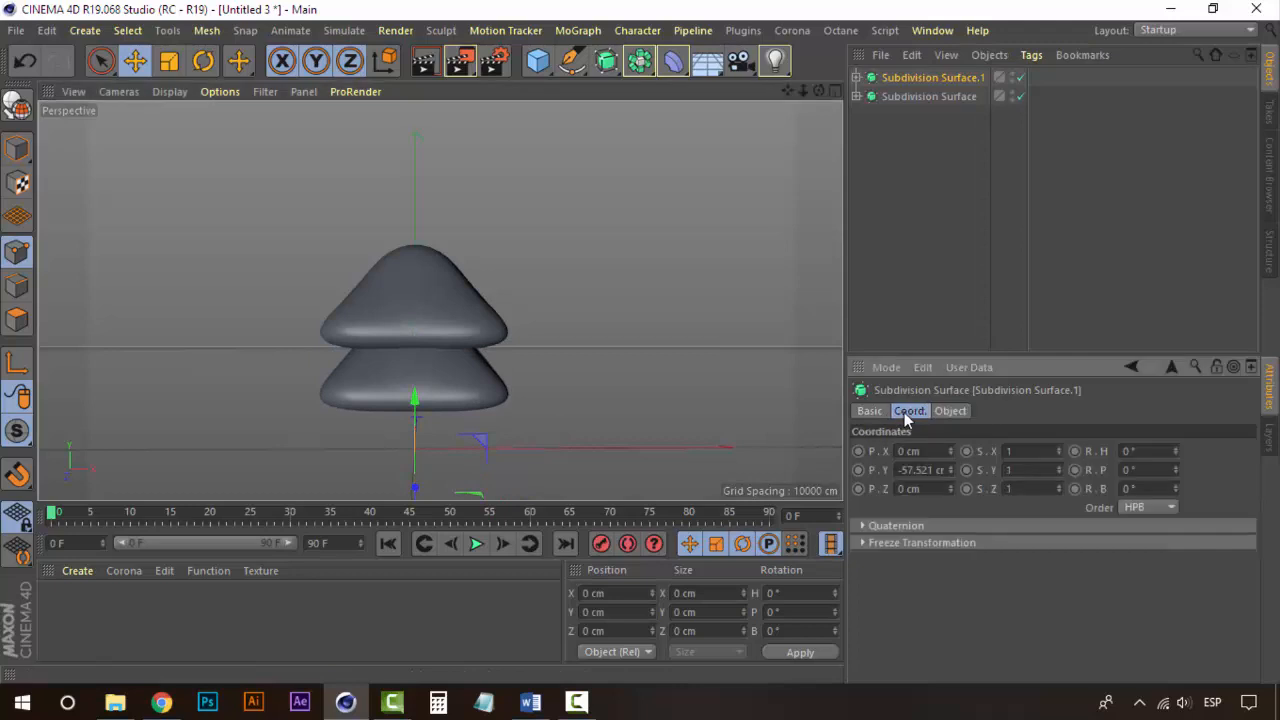
{"action": "left_click", "coordinate": [856, 77]}
{"action": "left_click", "coordinate": [905, 99]}
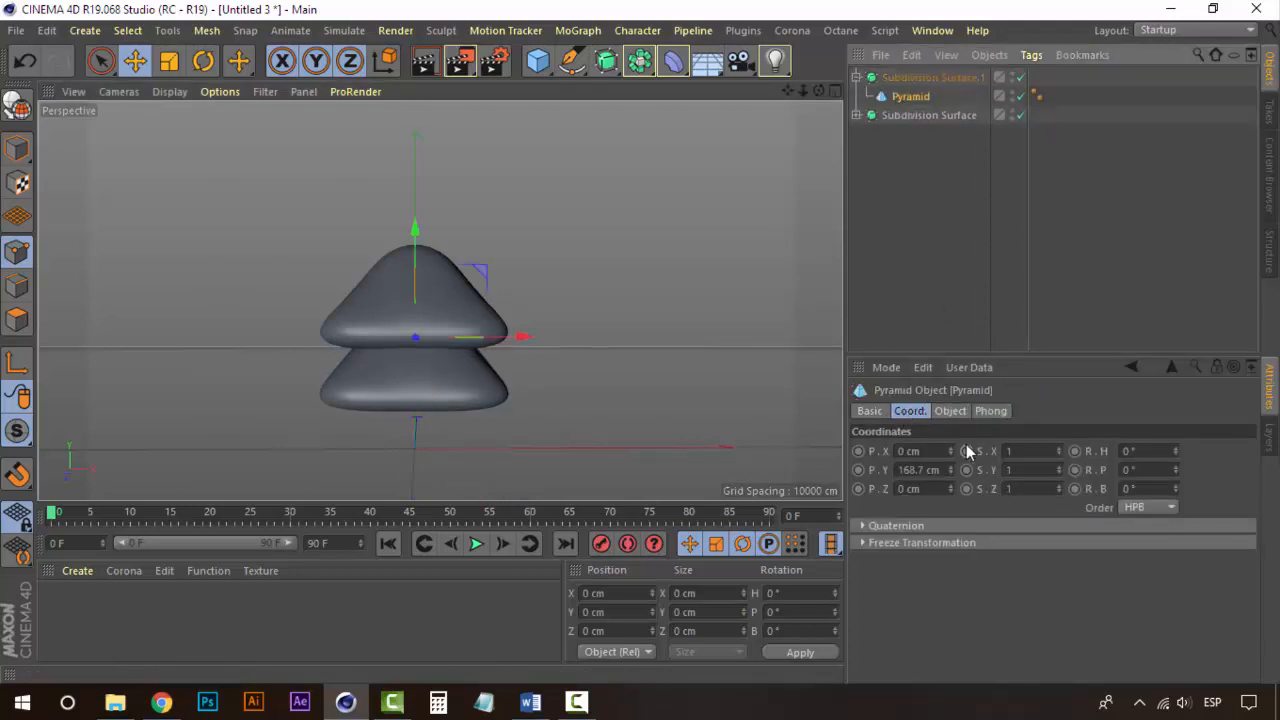
{"action": "left_click", "coordinate": [962, 412]}
{"action": "left_click_drag", "start_coordinate": [990, 451], "coordinate": [1032, 451]}
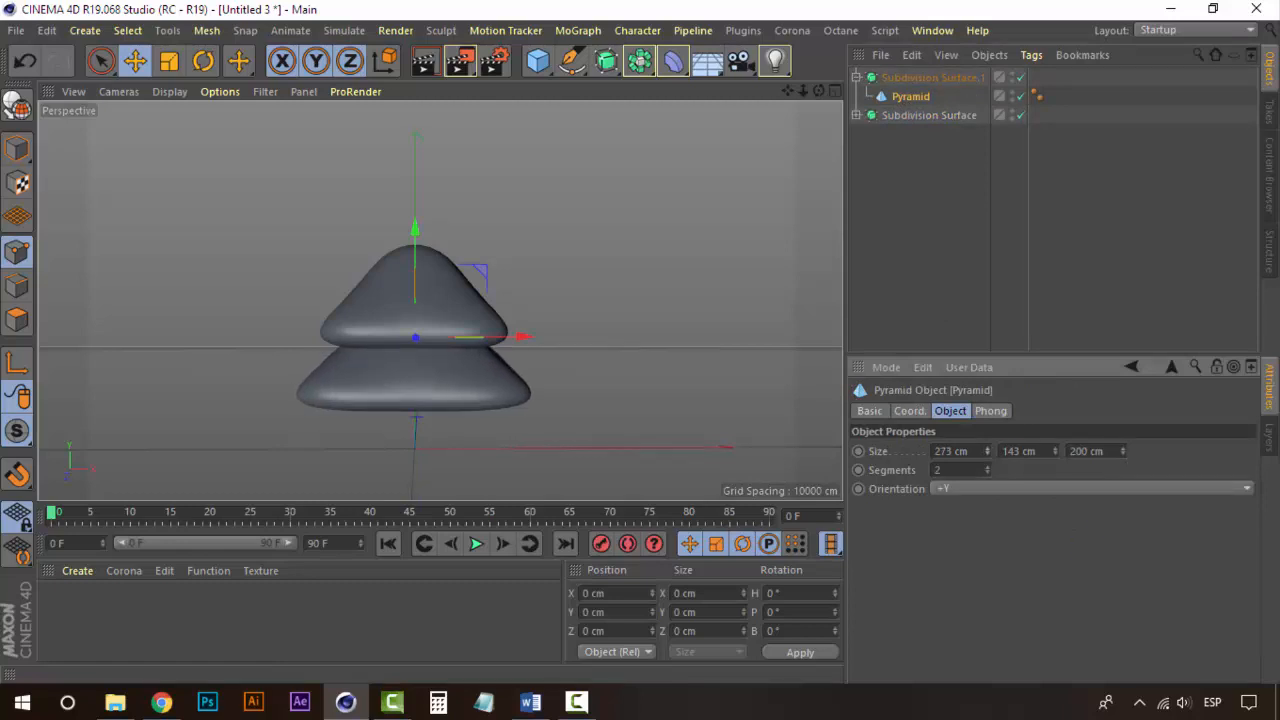
Step: Duplicate the lower tier's Subdivision Surface and move the copy further down as a bottom tier
{"action": "left_click_drag", "start_coordinate": [418, 233], "coordinate": [417, 247]}
{"action": "middle_click_drag", "start_coordinate": [471, 268], "coordinate": [461, 197], "text": "alt"}
{"action": "left_click", "coordinate": [932, 79]}
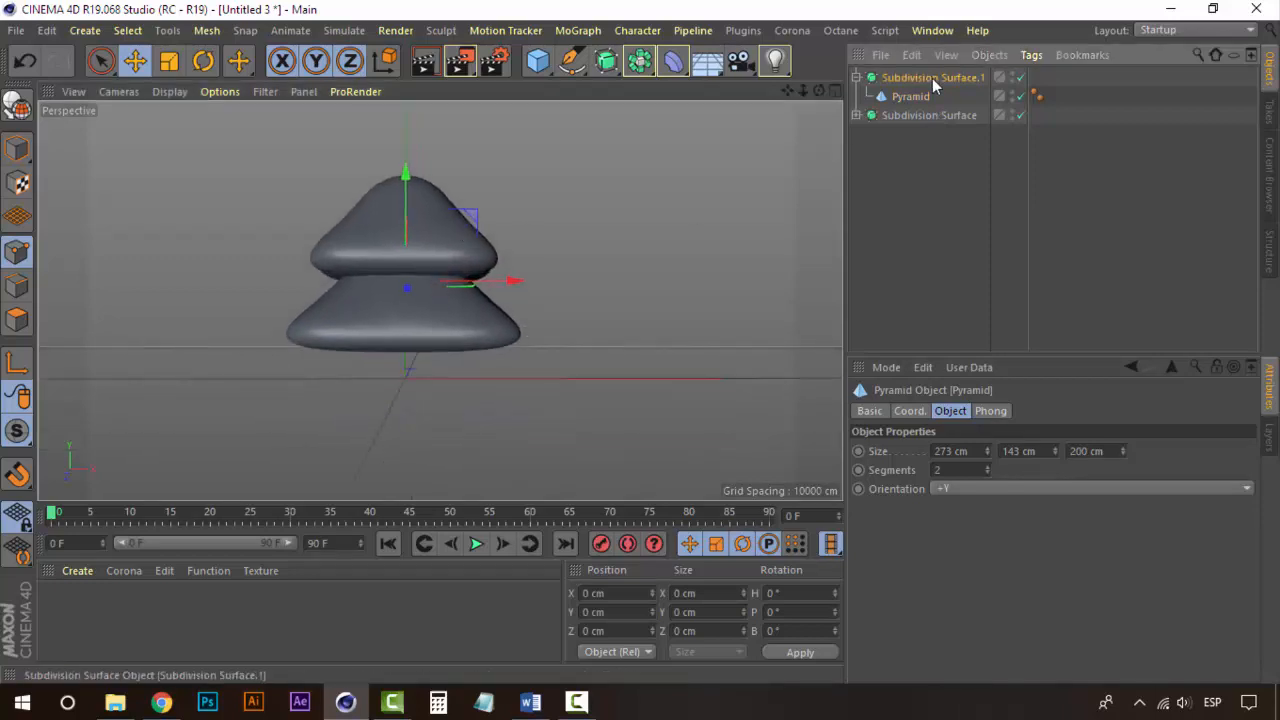
{"action": "left_click", "coordinate": [857, 77]}
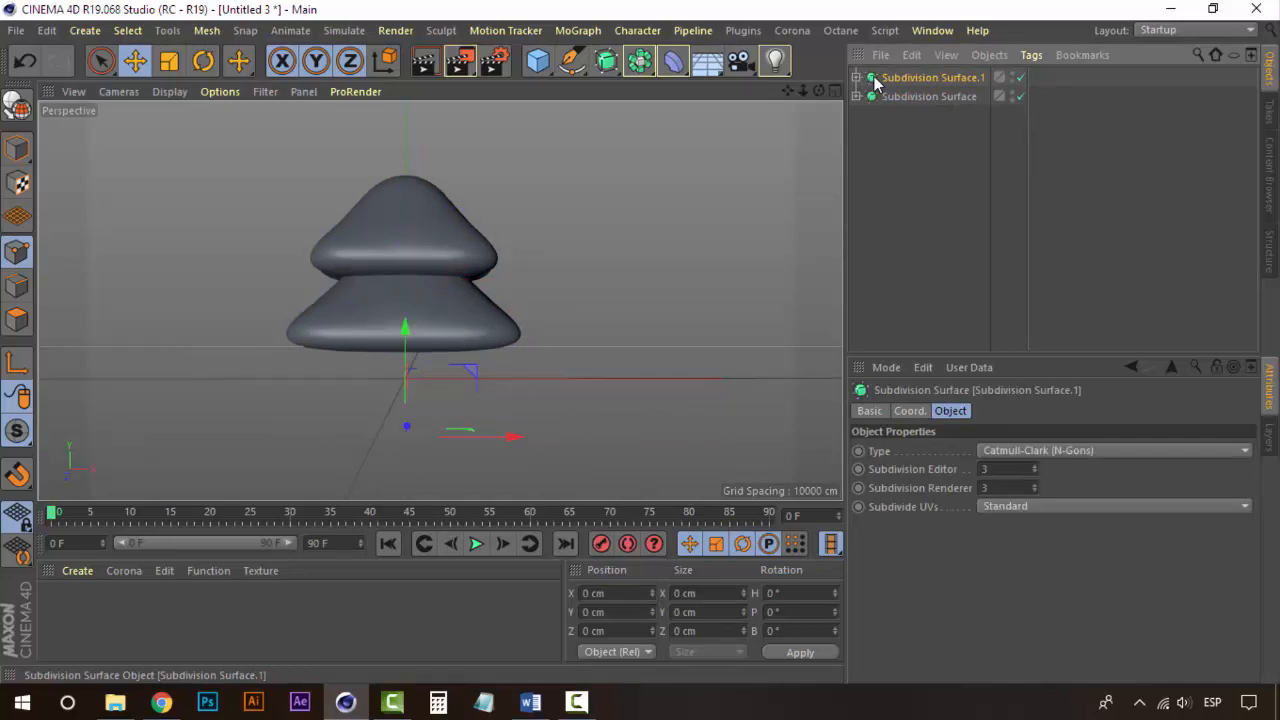
{"action": "key", "text": "ctrl+c"}
{"action": "key", "text": "ctrl+v"}
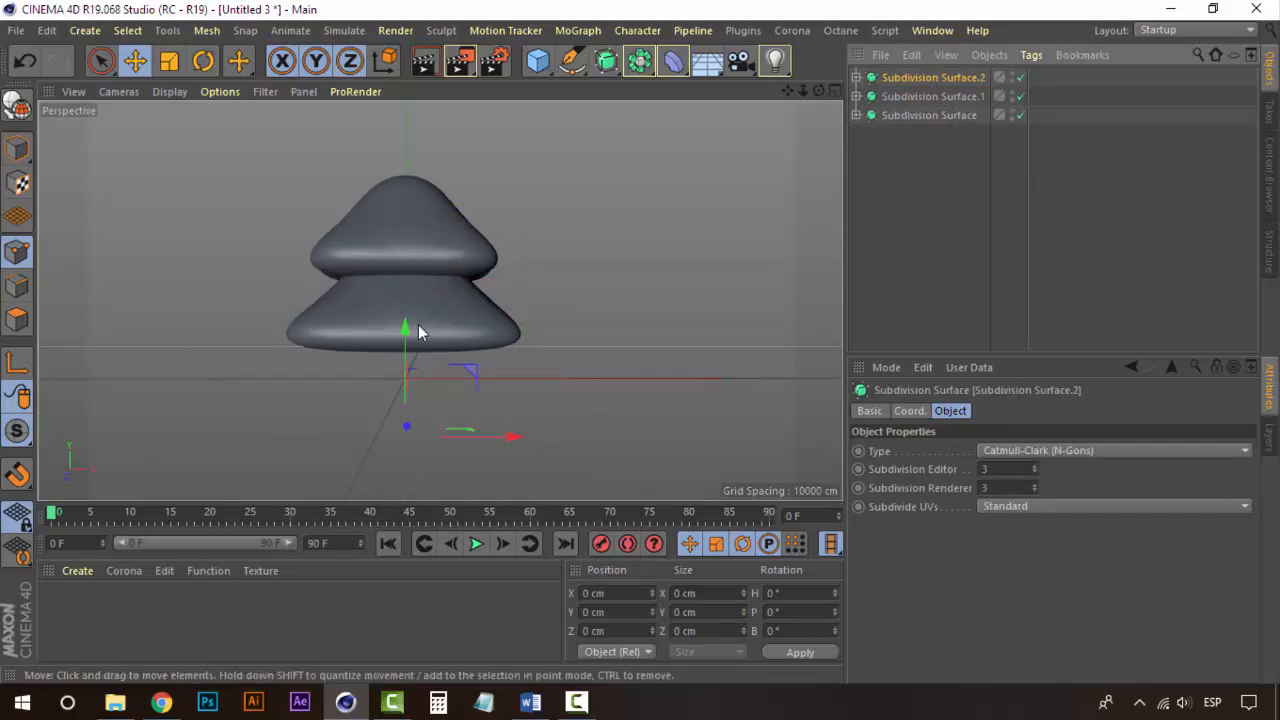
{"action": "left_click_drag", "start_coordinate": [409, 329], "coordinate": [408, 402]}
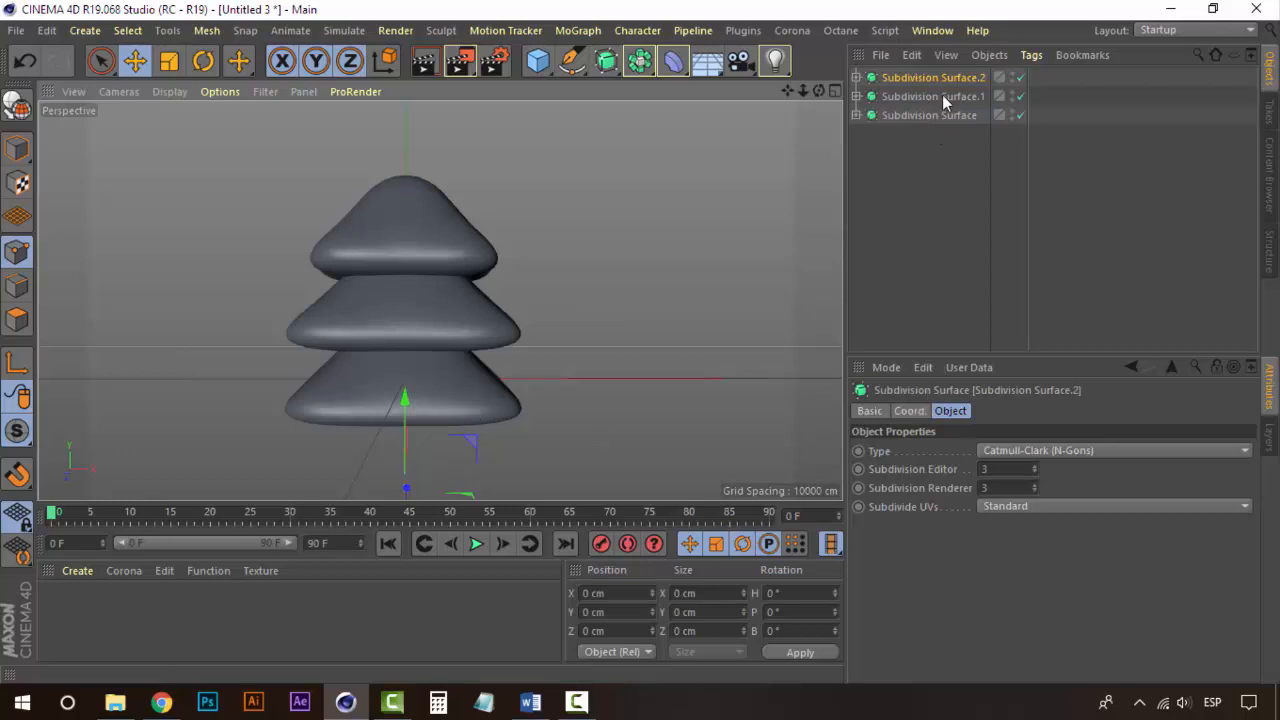
Step: Widen the bottom tier's pyramid X size to 320 cm
{"action": "left_click", "coordinate": [856, 77]}
{"action": "left_click", "coordinate": [905, 96]}
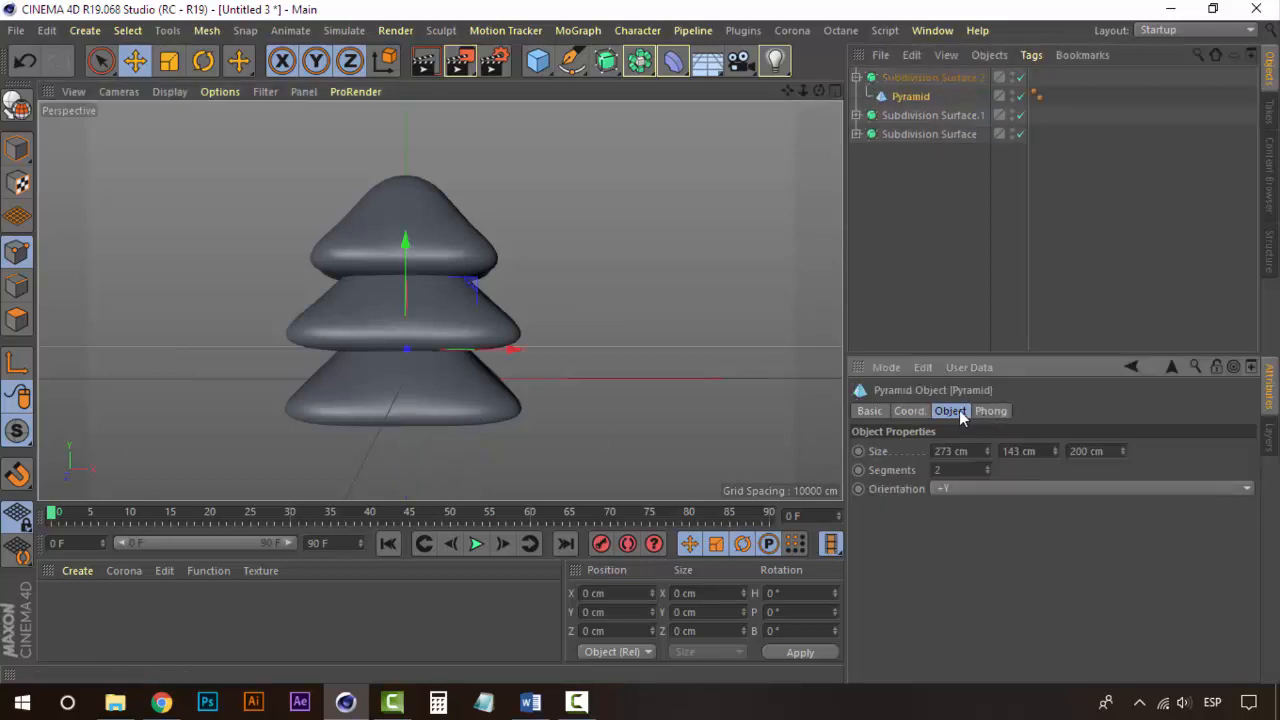
{"action": "left_click_drag", "start_coordinate": [987, 451], "coordinate": [1034, 451]}
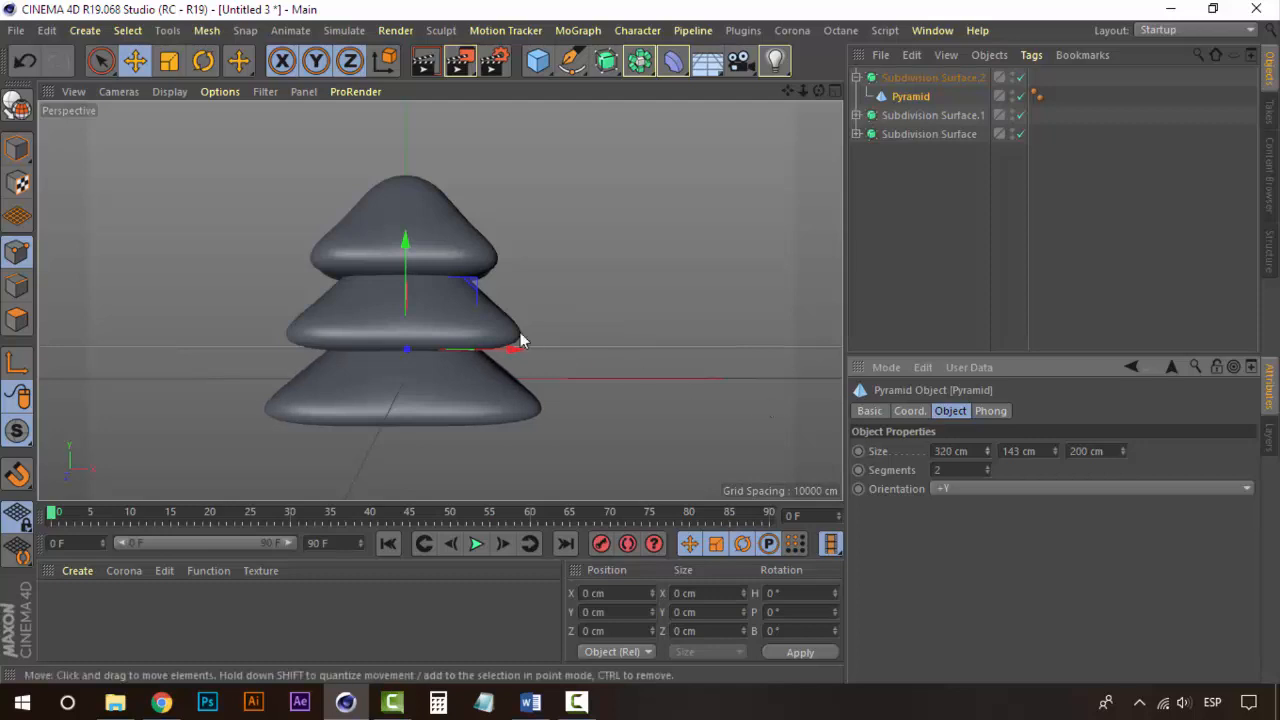
{"action": "left_click", "coordinate": [937, 210]}
{"action": "left_click", "coordinate": [933, 78]}
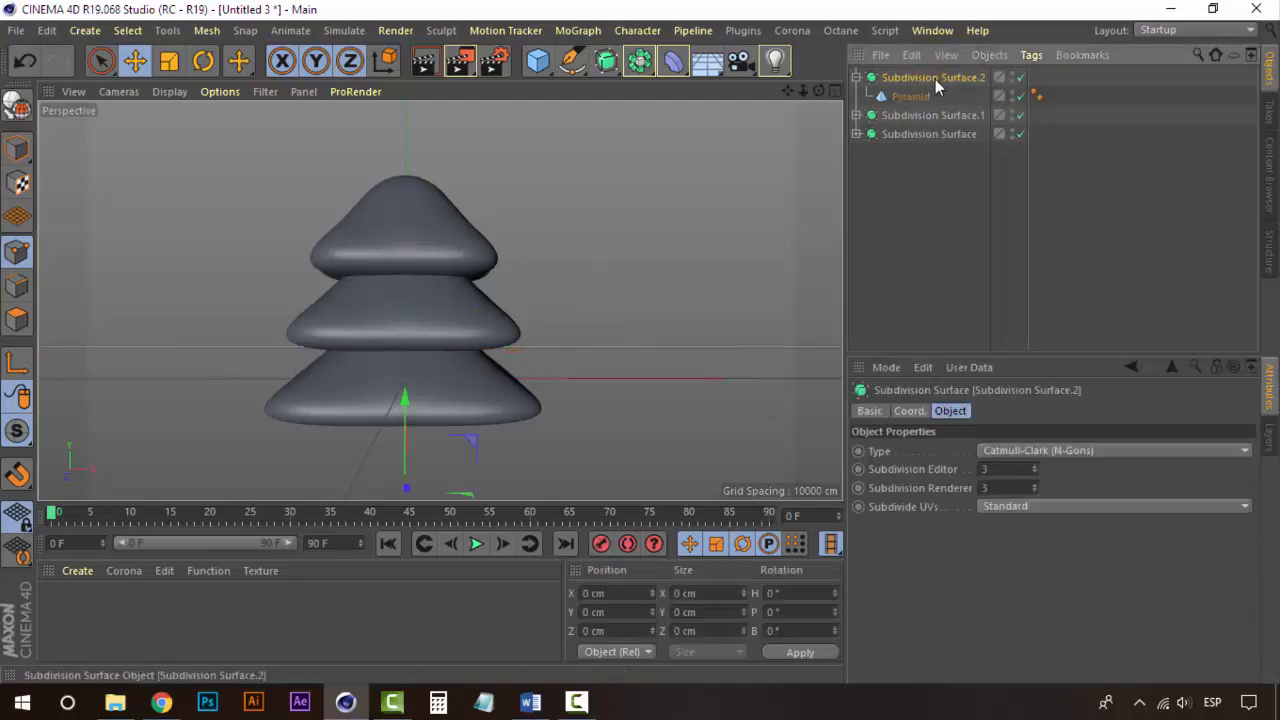
Step: Duplicate the third tier's Subdivision Surface with its pyramid and move the copy down as a fourth, bottom tier
{"action": "left_click", "coordinate": [856, 77]}
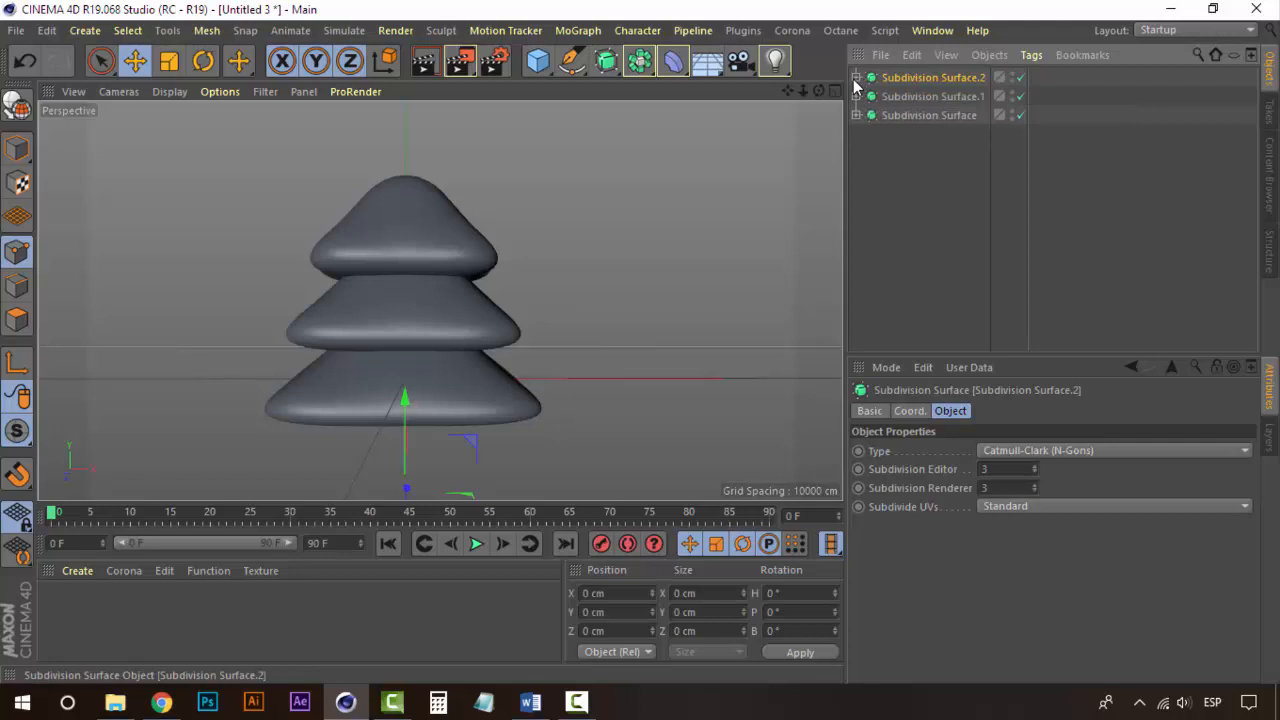
{"action": "key", "text": "ctrl+c"}
{"action": "key", "text": "ctrl+v"}
{"action": "left_click", "coordinate": [856, 78]}
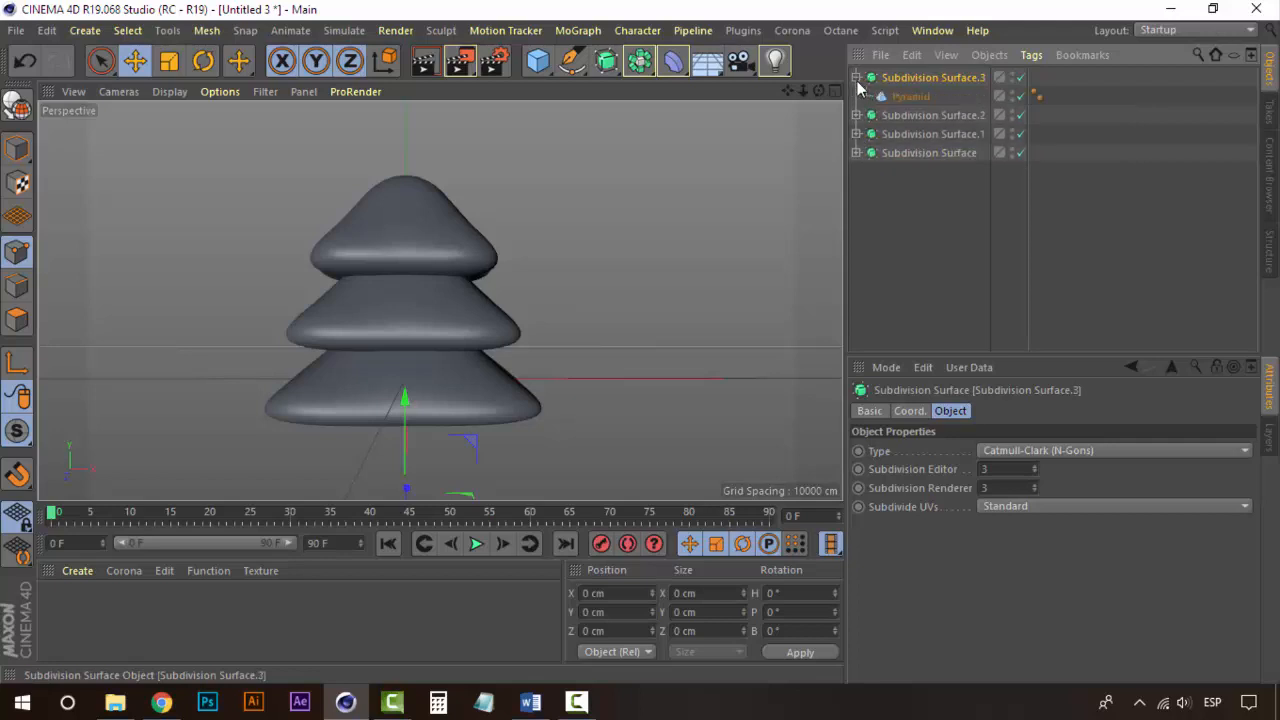
{"action": "left_click_drag", "start_coordinate": [401, 394], "coordinate": [411, 469]}
{"action": "middle_click_drag", "start_coordinate": [500, 436], "coordinate": [538, 324], "text": "alt"}
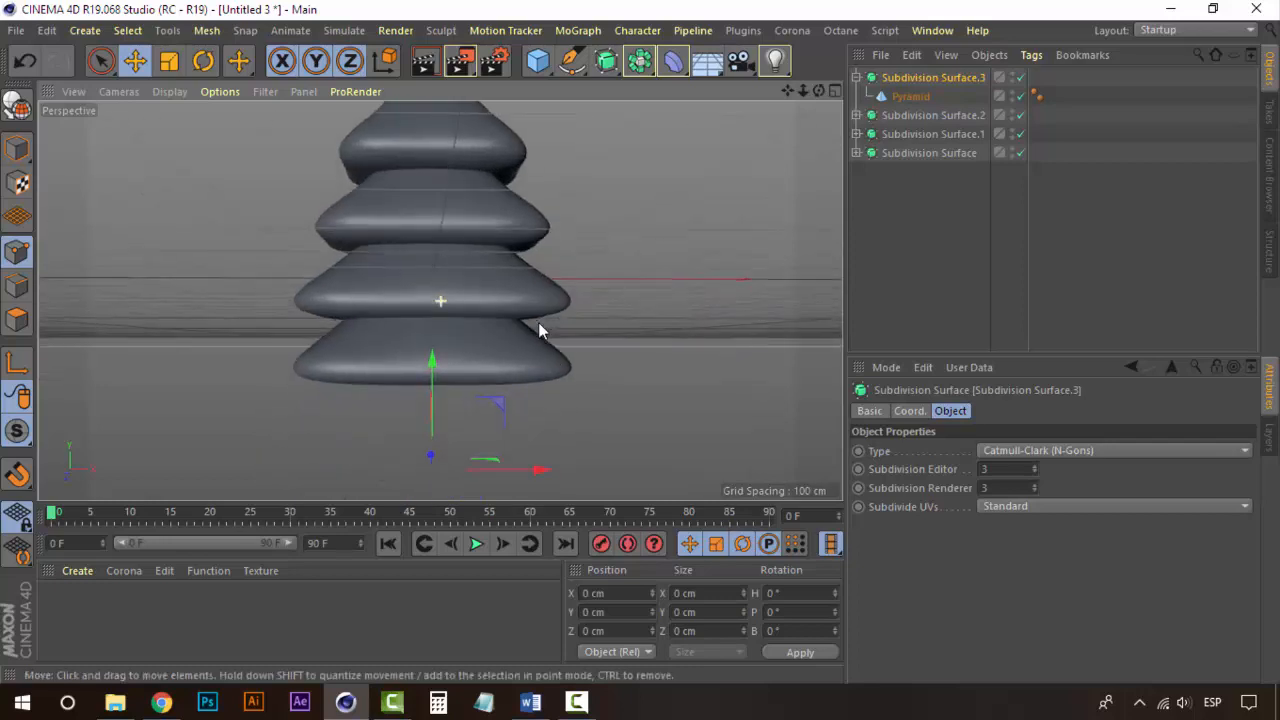
Step: Widen the new bottom tier's pyramid along X so it flares out beyond the tiers above
{"action": "left_click", "coordinate": [910, 96]}
{"action": "left_click_drag", "start_coordinate": [987, 451], "coordinate": [987, 396]}
{"action": "left_click_drag", "start_coordinate": [427, 199], "coordinate": [442, 216]}
{"action": "left_click", "coordinate": [886, 241]}
{"action": "mouse_move", "coordinate": [466, 287]}
{"action": "left_mouse_down", "text": "alt"}
{"action": "mouse_move", "coordinate": [466, 337]}
{"action": "mouse_move", "coordinate": [478, 337]}
{"action": "mouse_move", "coordinate": [476, 308]}
{"action": "left_mouse_up", "text": "alt"}
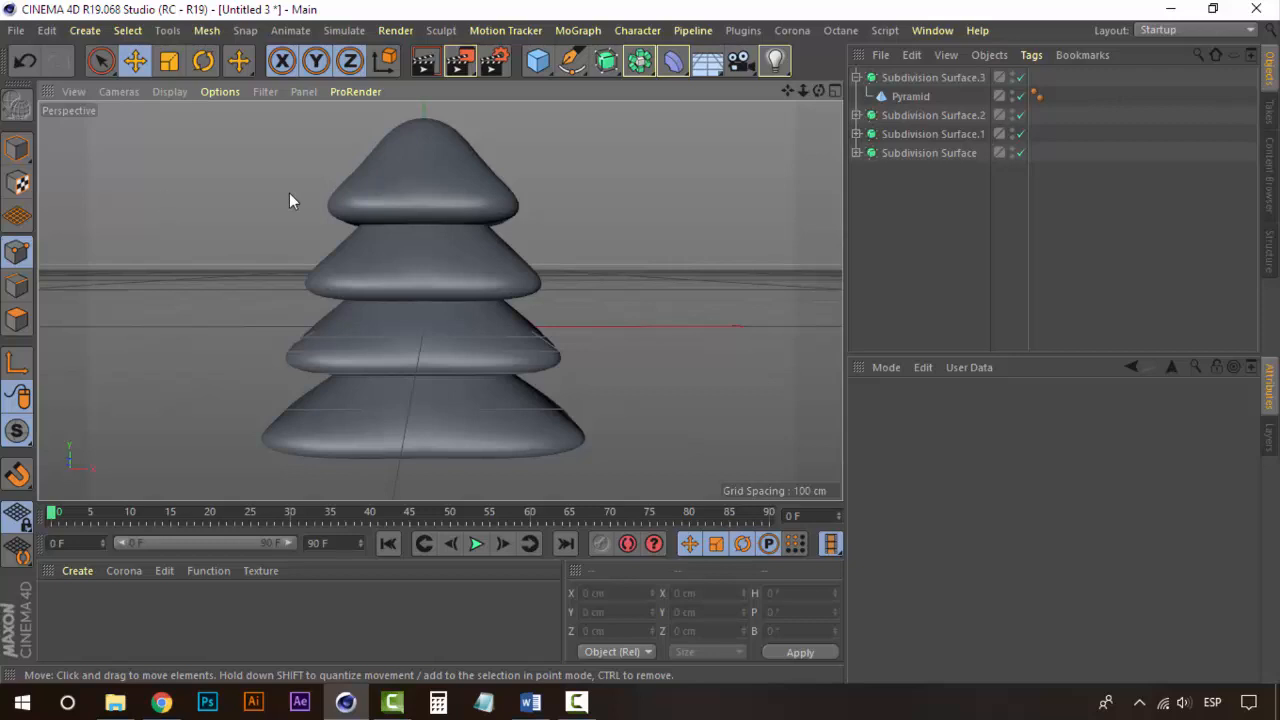
Step: Inspect the bottom tier's pyramid settings and orbit around the stacked tree to check its shape
{"action": "left_click", "coordinate": [953, 204]}
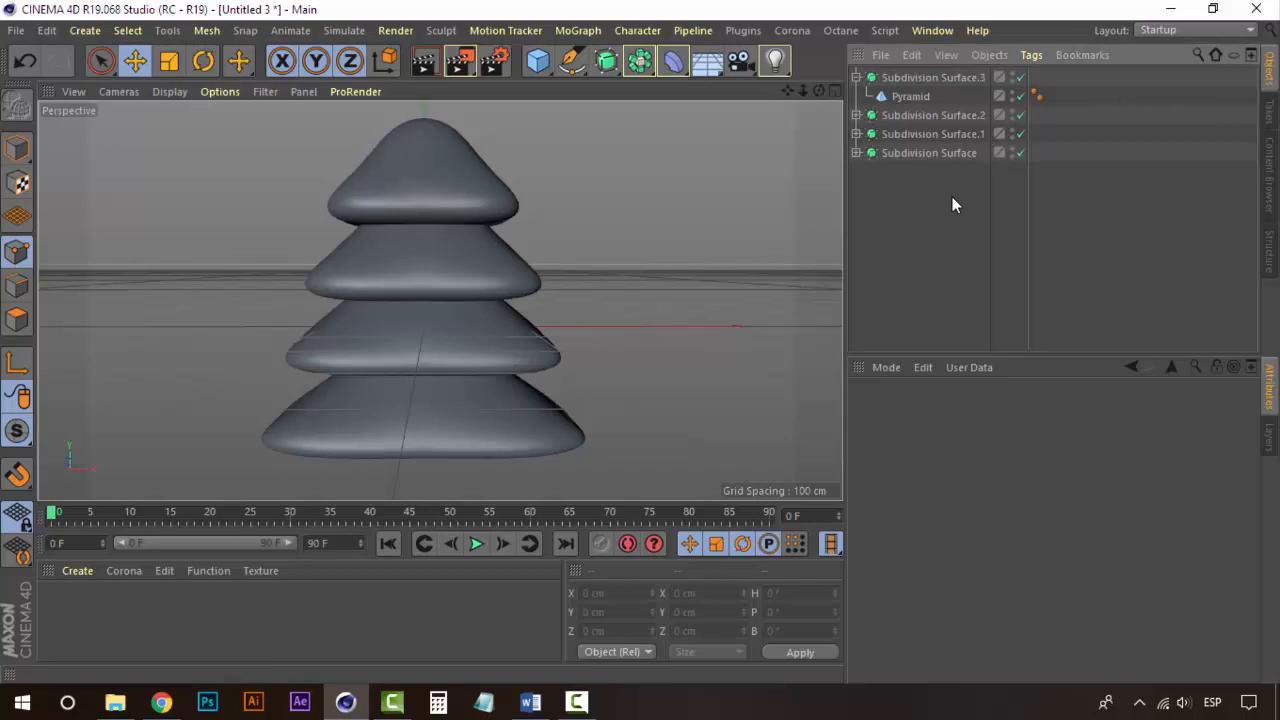
{"action": "left_click", "coordinate": [938, 79]}
{"action": "left_click", "coordinate": [912, 96]}
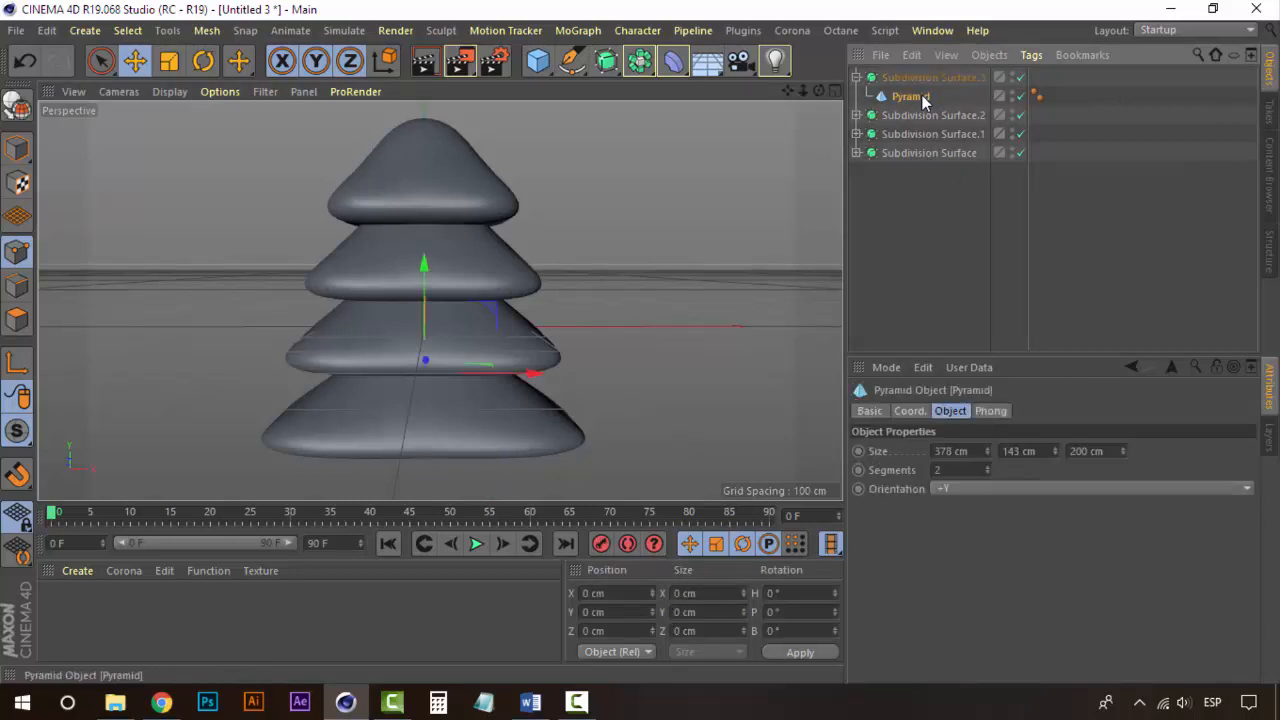
{"action": "left_click", "coordinate": [866, 77]}
{"action": "left_click", "coordinate": [856, 77]}
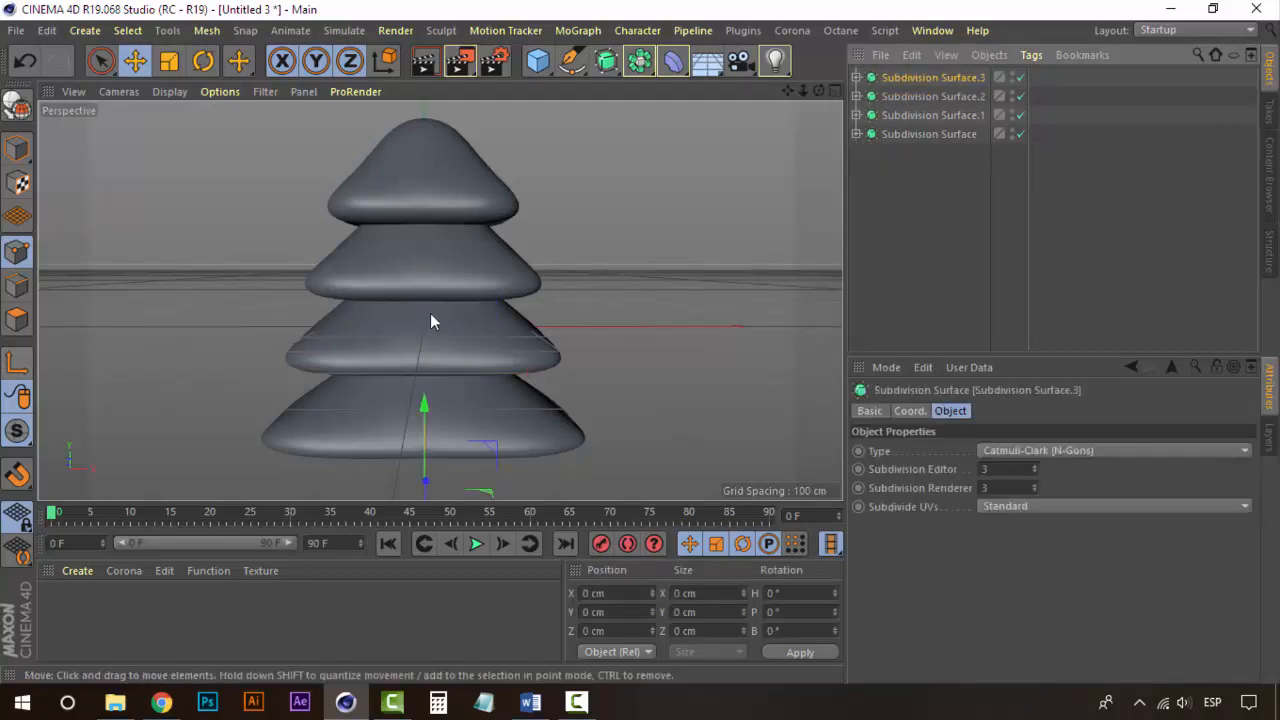
{"action": "left_click", "coordinate": [930, 134]}
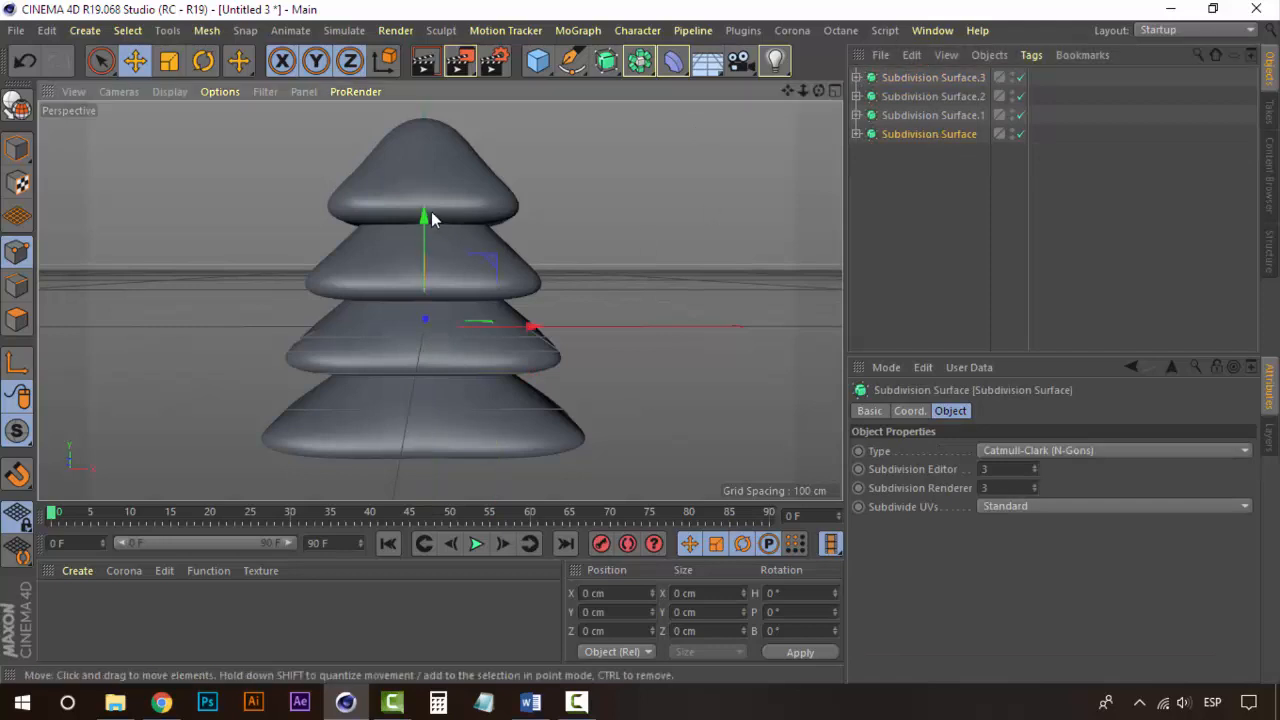
{"action": "left_click", "coordinate": [944, 240]}
{"action": "left_click_drag", "start_coordinate": [473, 264], "coordinate": [405, 283], "text": "alt"}
{"action": "scroll", "coordinate": [442, 370], "scroll_direction": "down", "scroll_amount": 4}
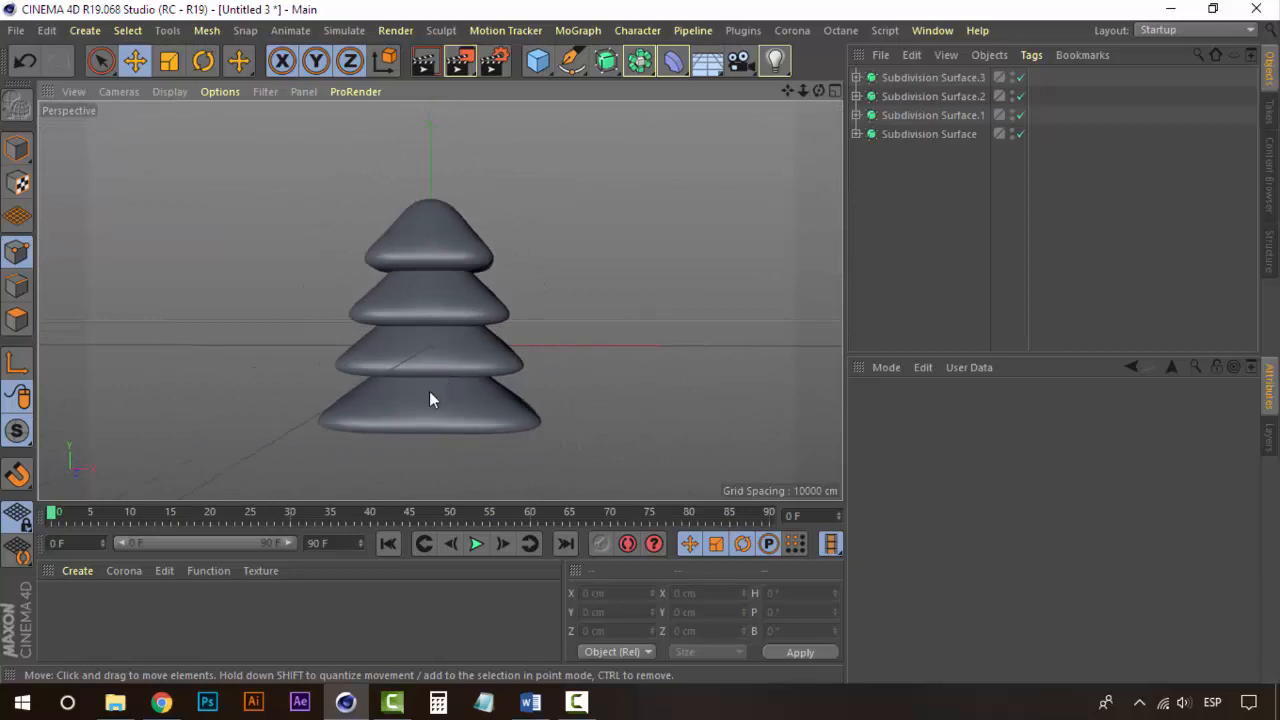
{"action": "middle_click_drag", "start_coordinate": [429, 391], "coordinate": [439, 327], "text": "alt"}
{"action": "left_click_drag", "start_coordinate": [439, 327], "coordinate": [343, 308], "text": "alt"}
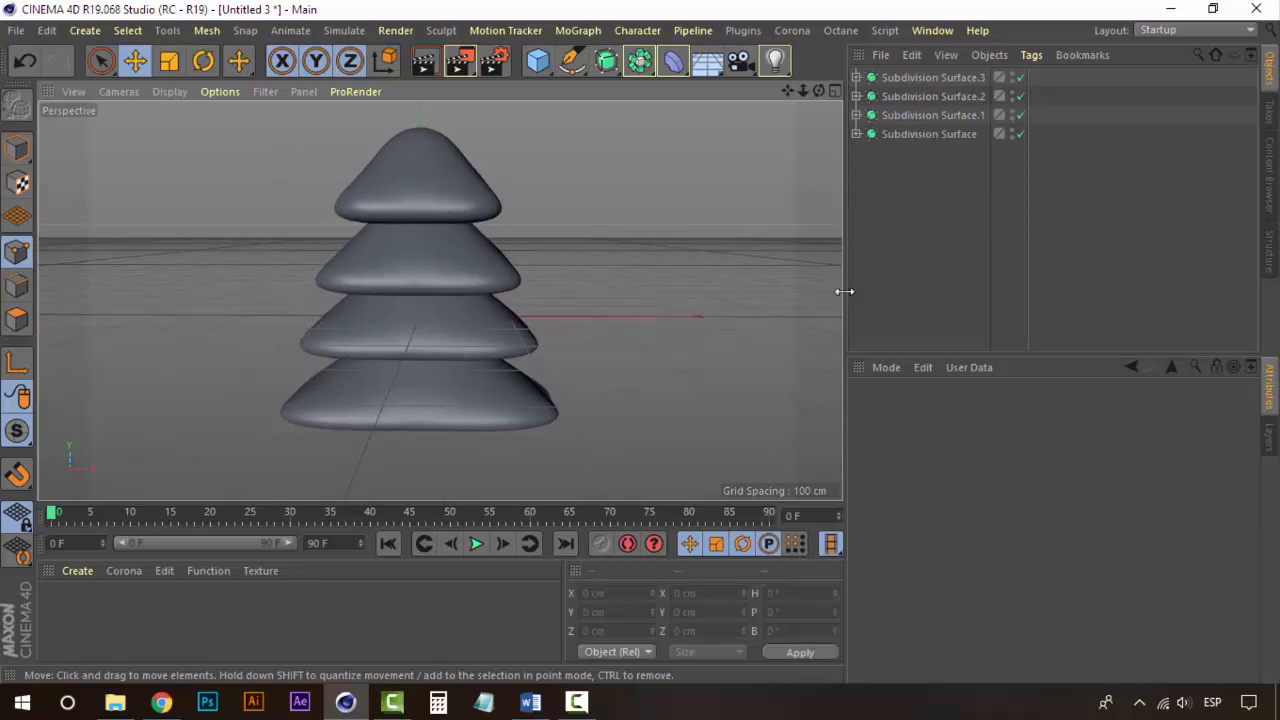
{"action": "left_click_drag", "start_coordinate": [433, 453], "coordinate": [465, 291], "text": "alt"}
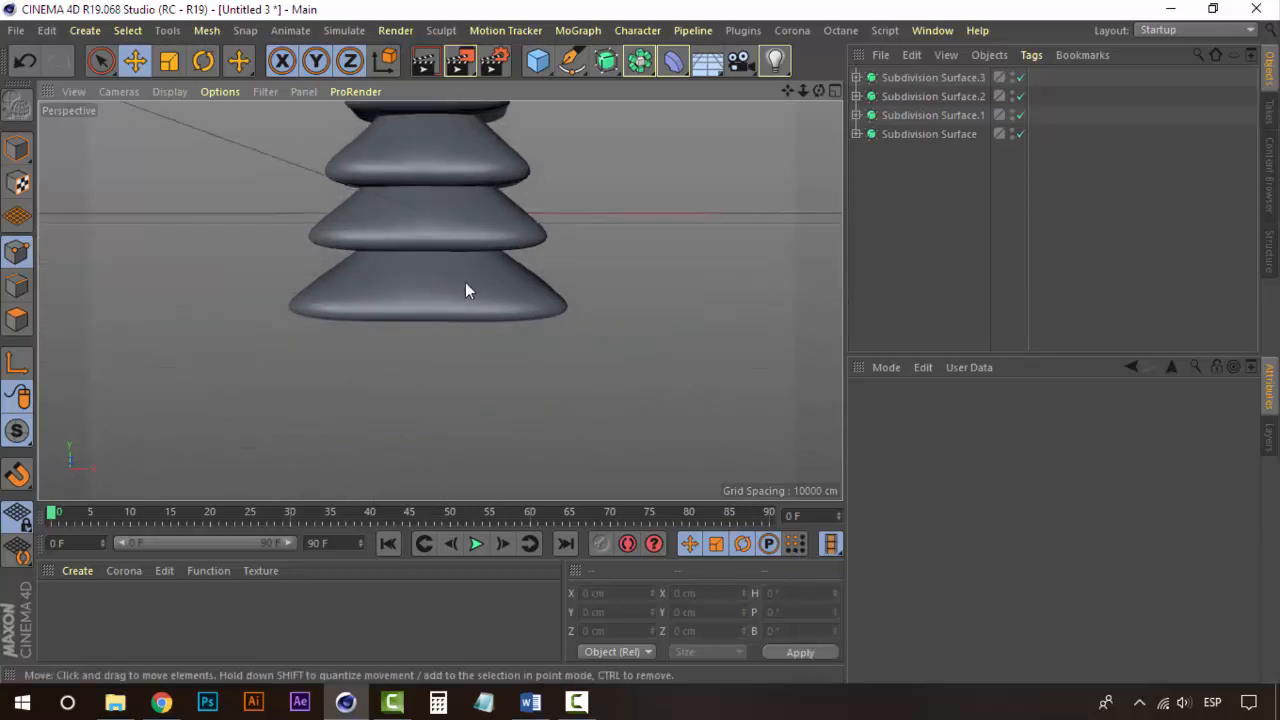
{"action": "left_click_drag", "start_coordinate": [424, 346], "coordinate": [446, 357], "text": "alt"}
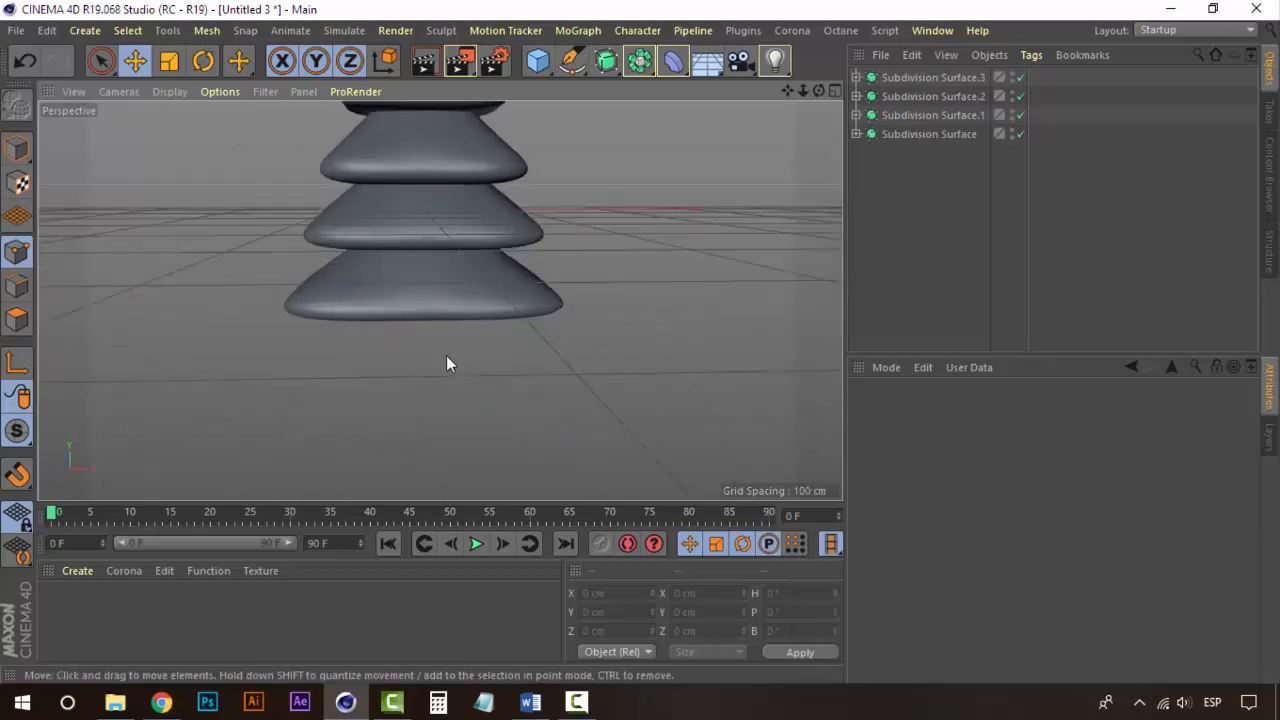
Step: Add a cube and move it about 200 cm down beneath the tiers as a trunk
{"action": "left_click", "coordinate": [537, 60]}
{"action": "left_click_drag", "start_coordinate": [422, 137], "coordinate": [422, 301]}
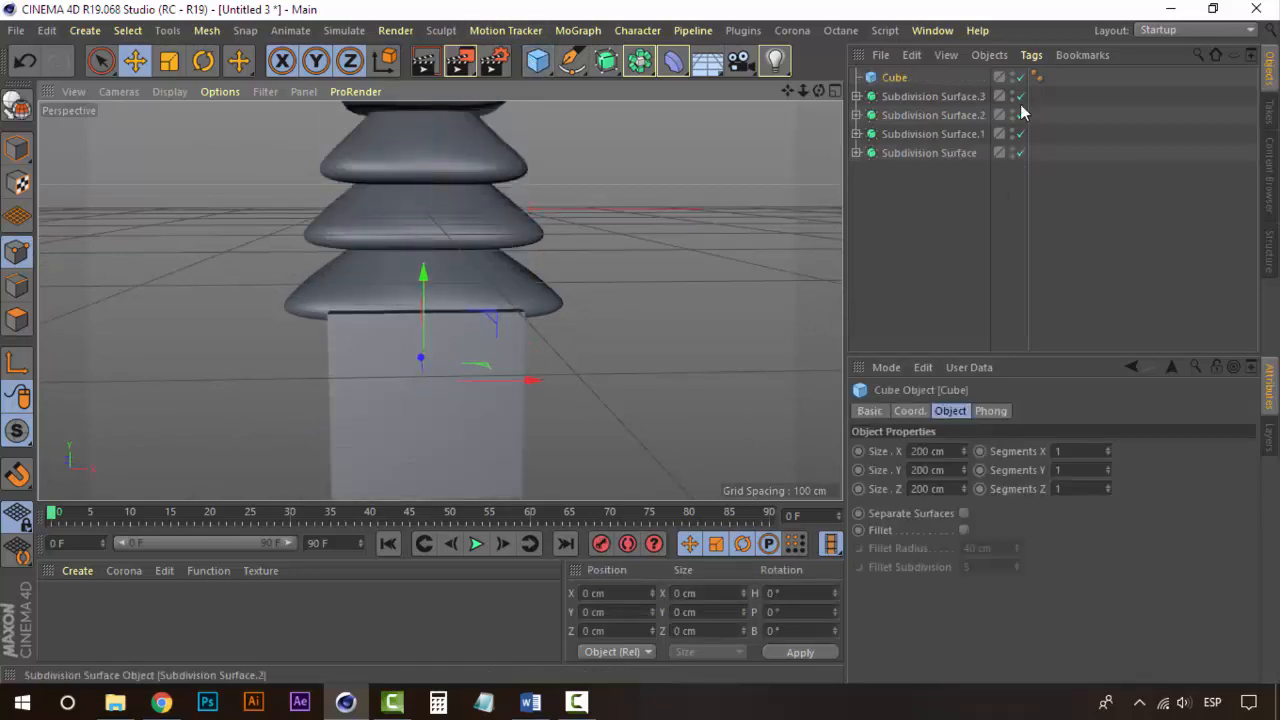
{"action": "left_click_drag", "start_coordinate": [357, 380], "coordinate": [386, 395], "text": "alt"}
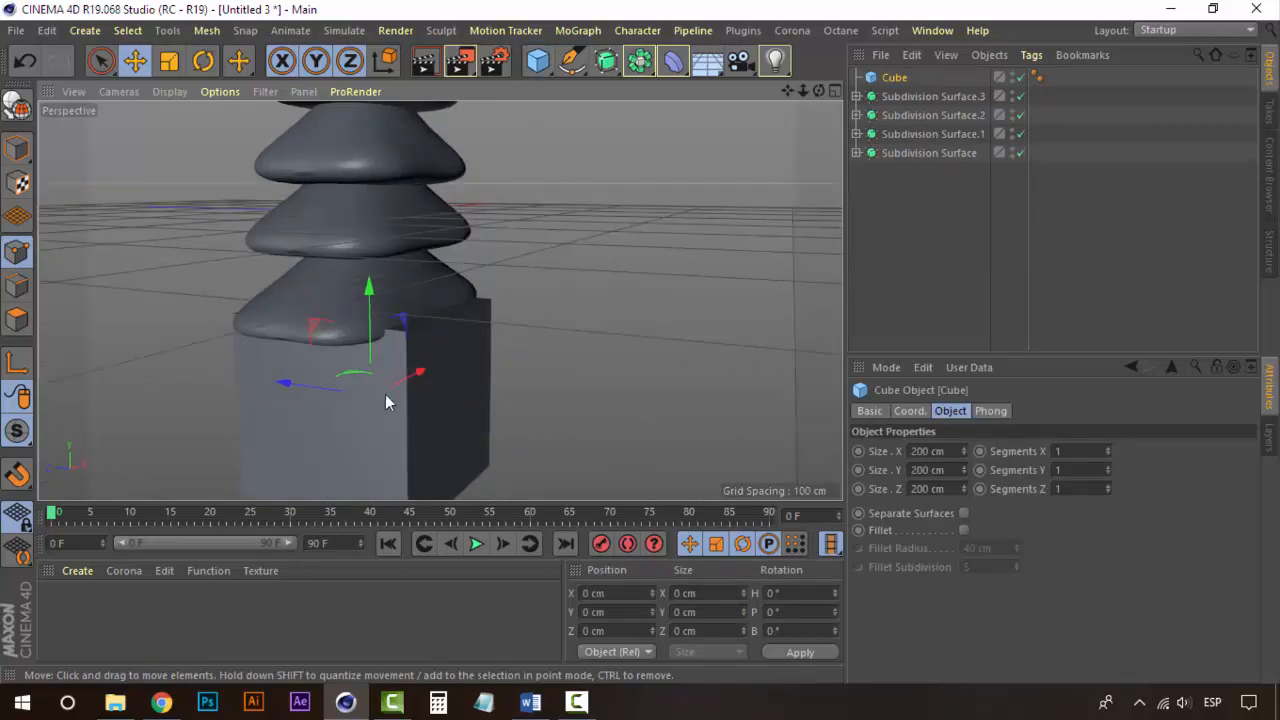
{"action": "left_click", "coordinate": [440, 366]}
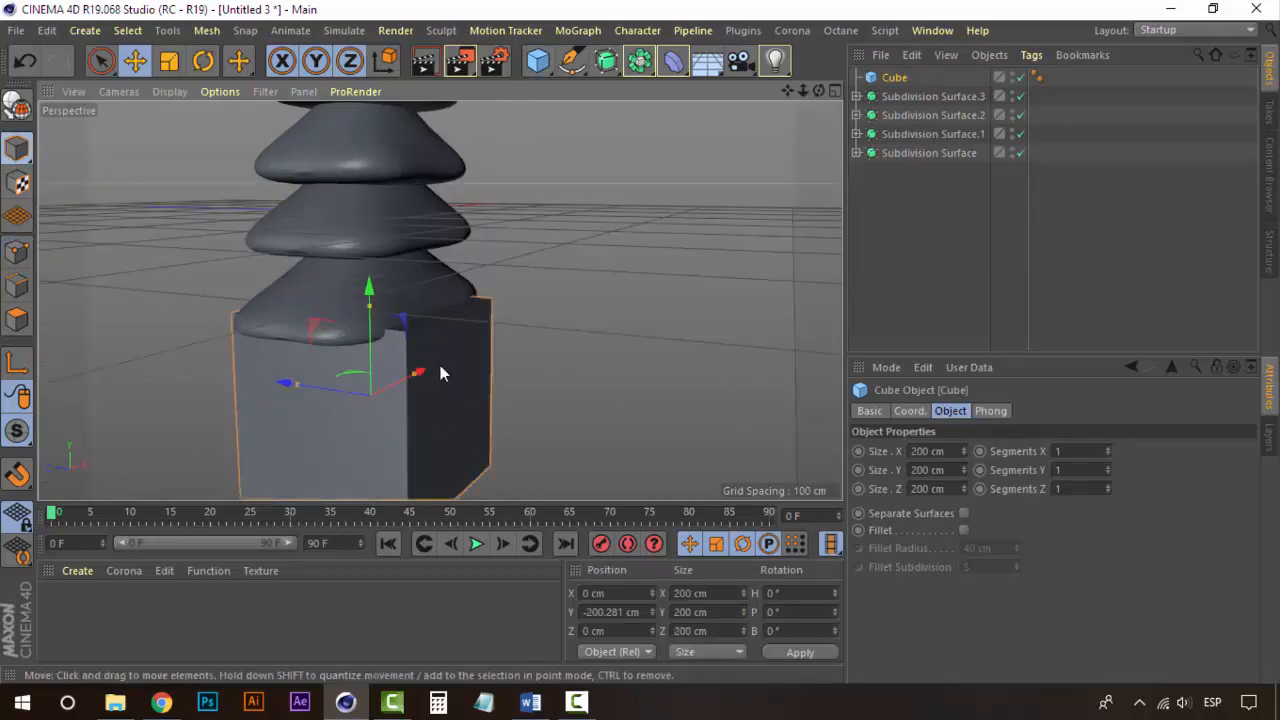
Step: Scale the trunk cube to about 48 × 153 × 72 cm and raise it to about -148 cm
{"action": "left_click_drag", "start_coordinate": [299, 385], "coordinate": [343, 396]}
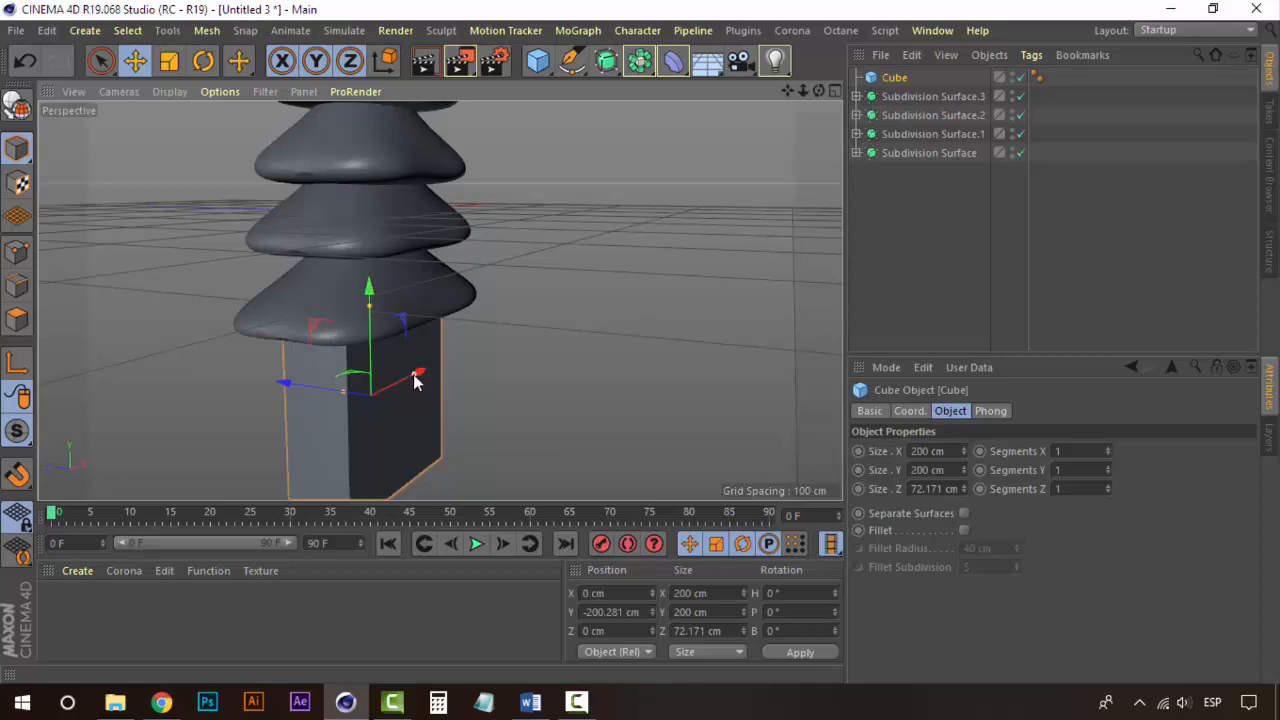
{"action": "left_click_drag", "start_coordinate": [413, 374], "coordinate": [324, 350]}
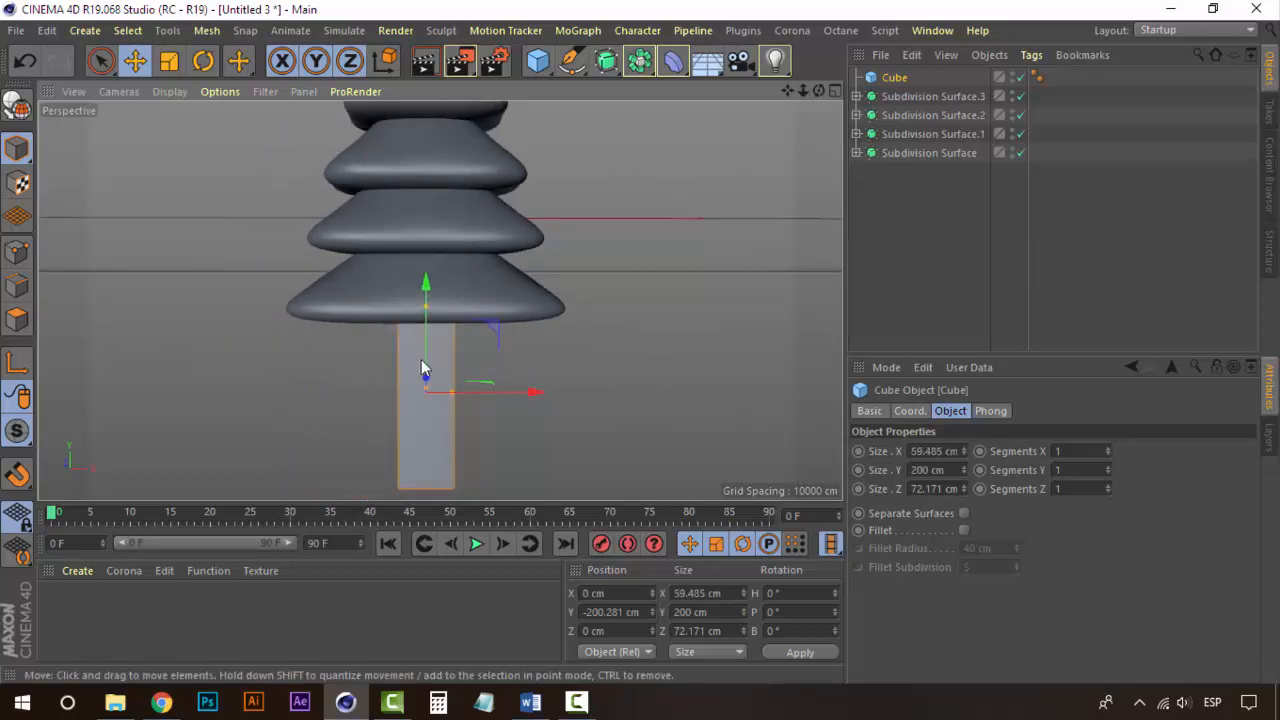
{"action": "left_click_drag", "start_coordinate": [426, 312], "coordinate": [428, 335]}
{"action": "left_click_drag", "start_coordinate": [454, 392], "coordinate": [447, 401]}
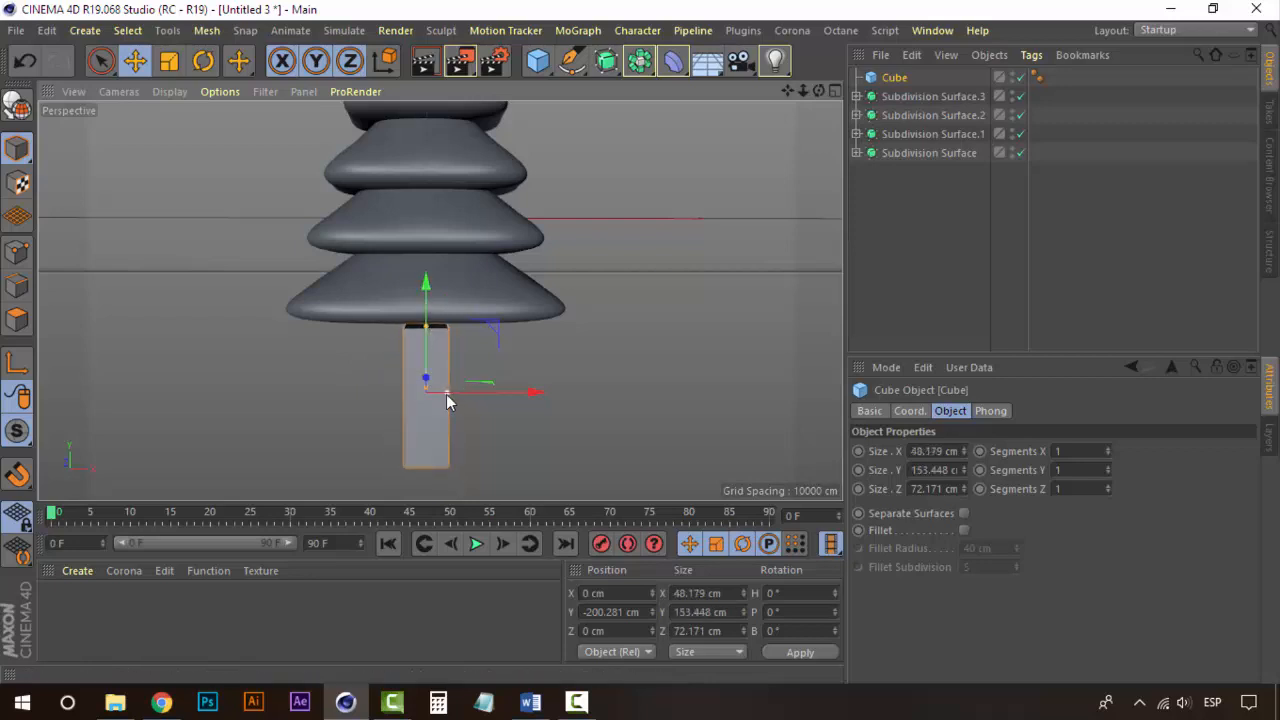
{"action": "left_click_drag", "start_coordinate": [426, 279], "coordinate": [428, 237]}
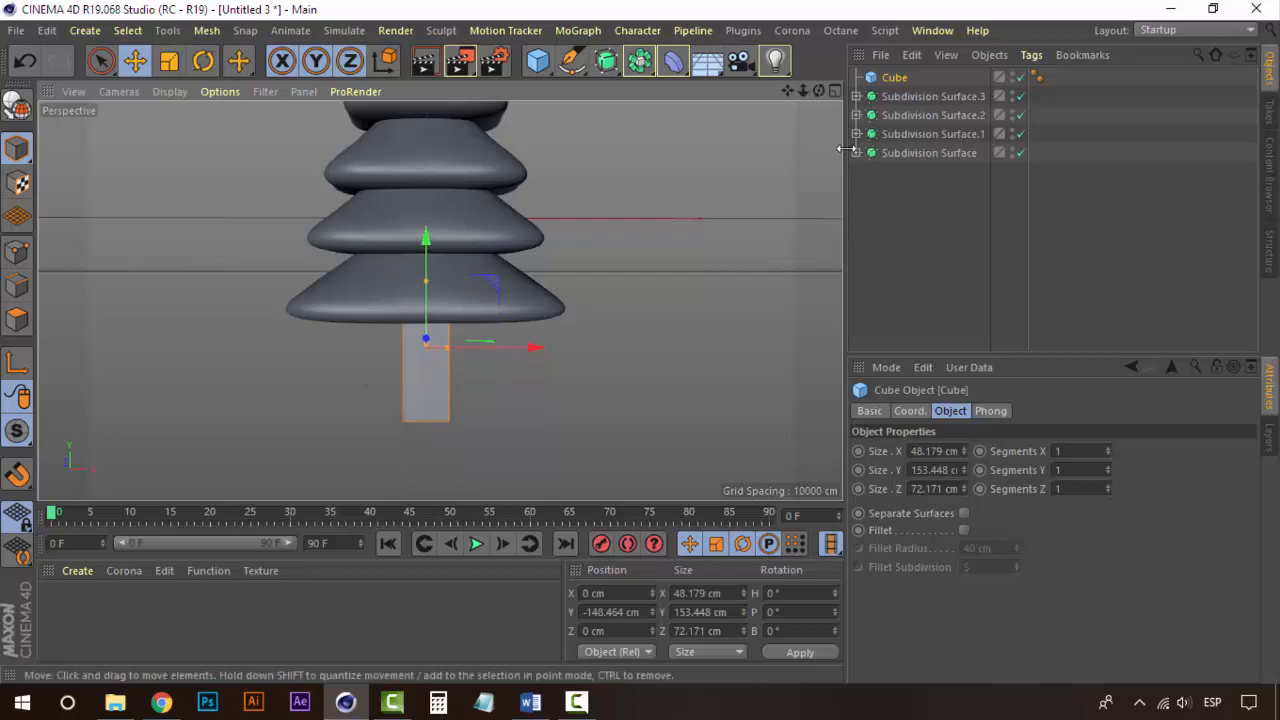
Step: Place the trunk cube inside a new Subdivision Surface and set its Y segments to 3
{"action": "left_click", "coordinate": [607, 62]}
{"action": "left_click_drag", "start_coordinate": [898, 100], "coordinate": [932, 77]}
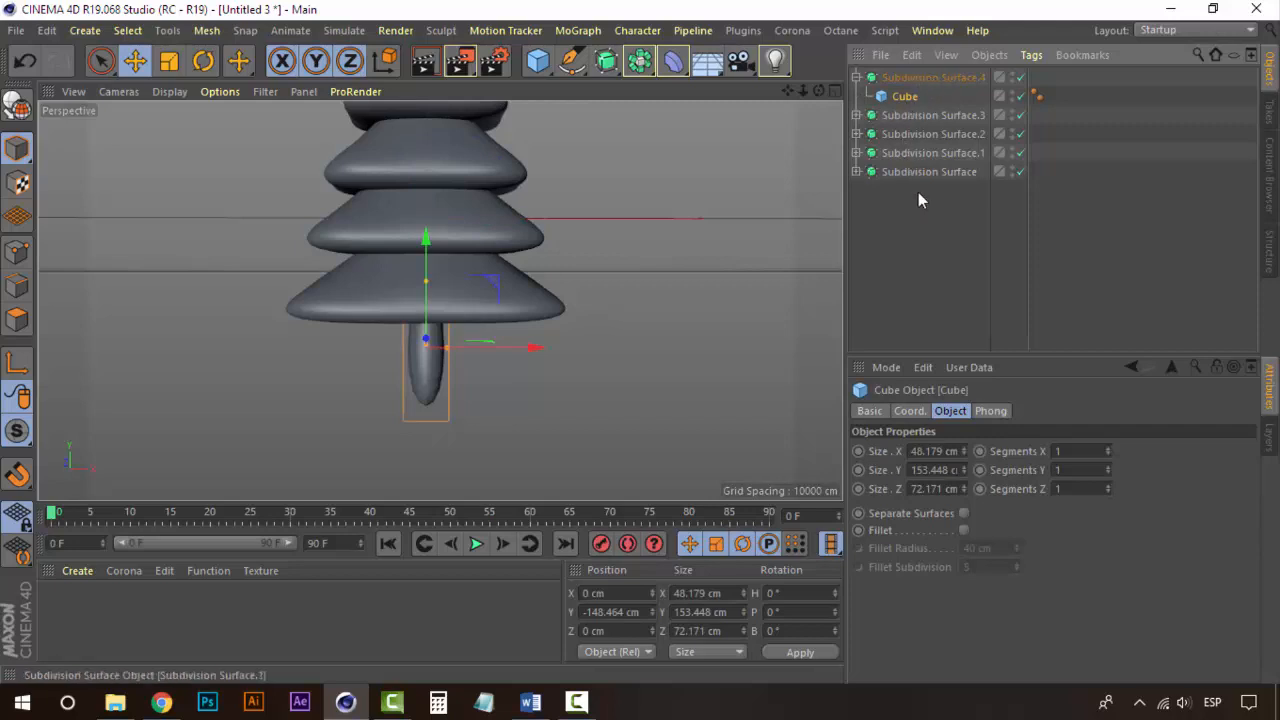
{"action": "left_click", "coordinate": [1108, 466]}
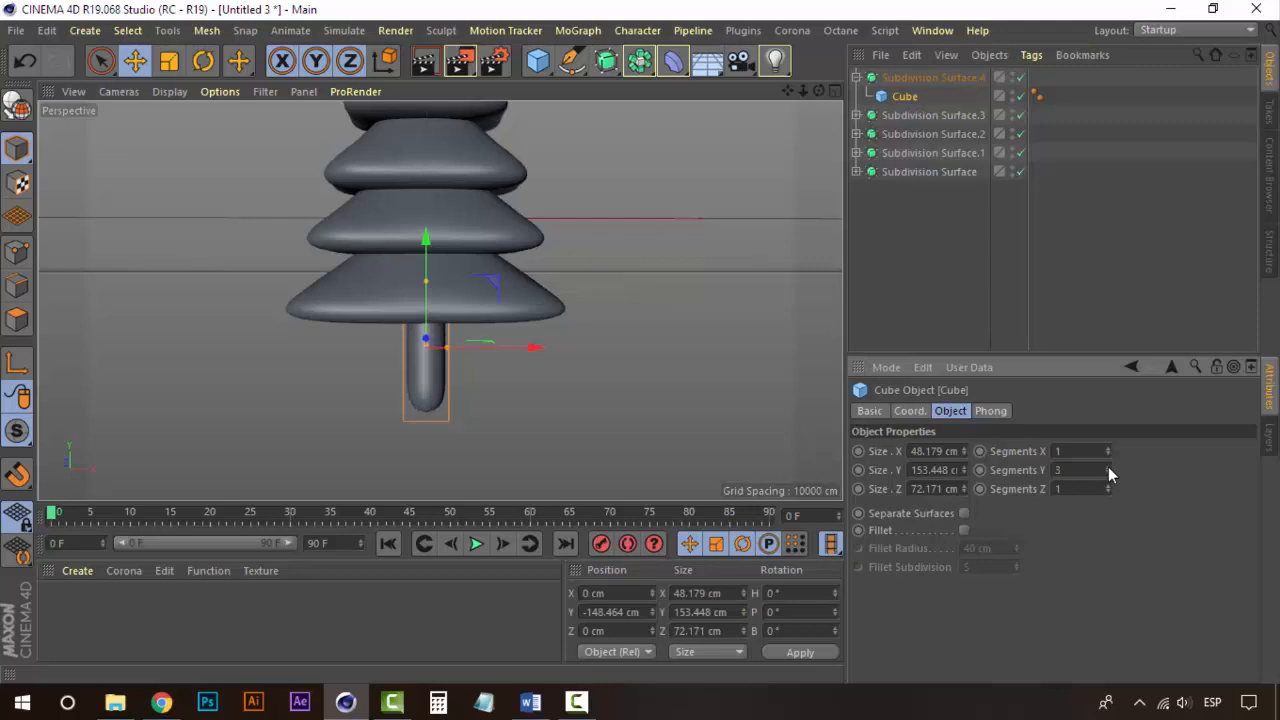
{"action": "left_click", "coordinate": [895, 257]}
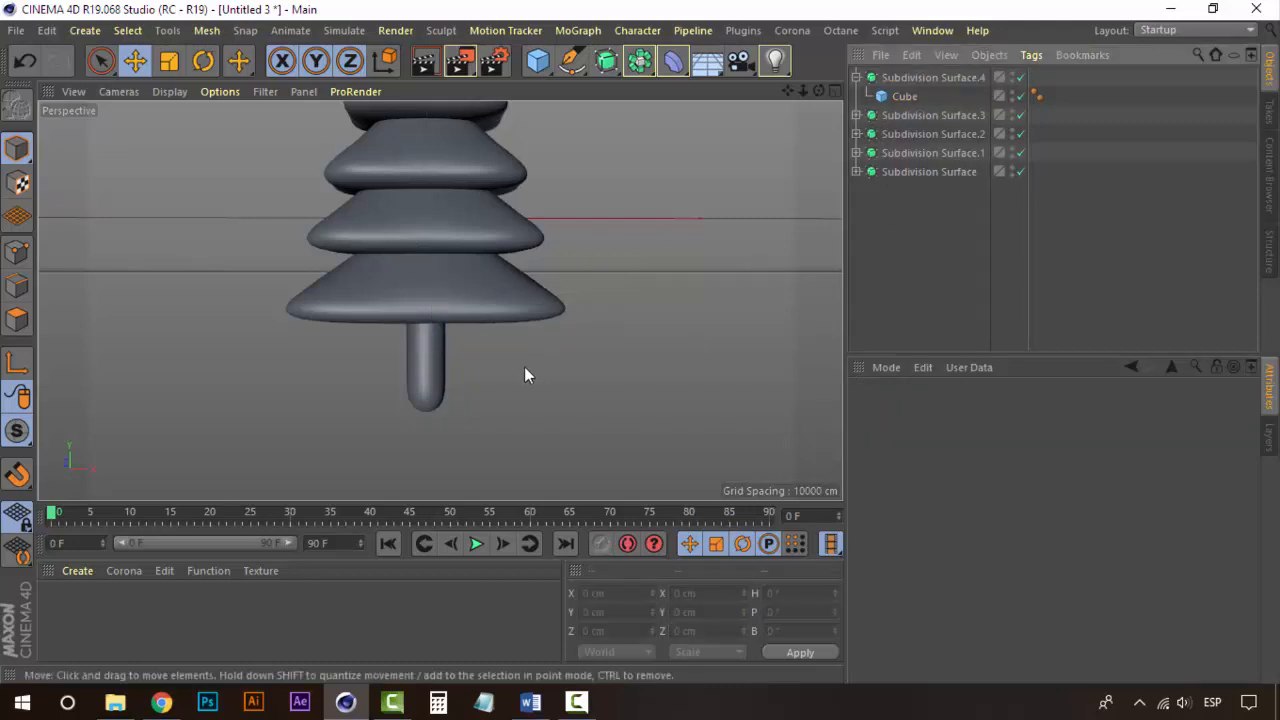
Step: Set the trunk cube's X segments to 3 and Z segments to 2
{"action": "left_click_drag", "start_coordinate": [521, 367], "coordinate": [494, 358], "text": "alt"}
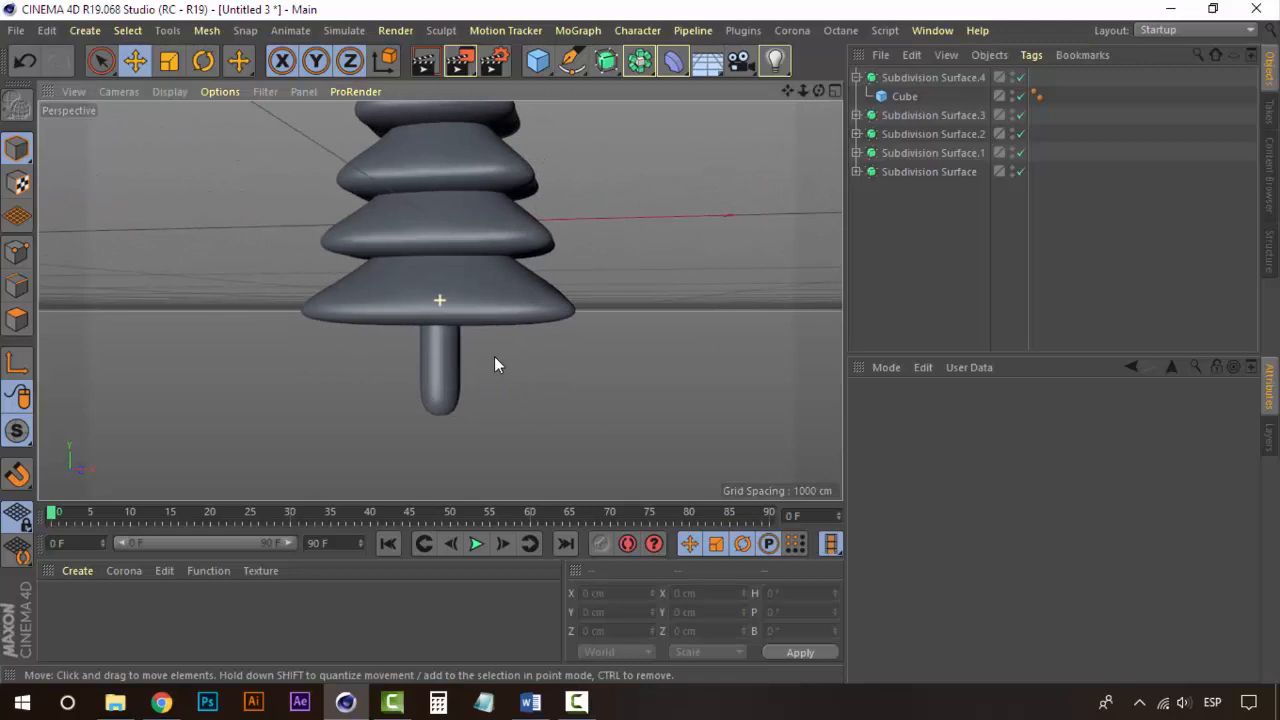
{"action": "left_click", "coordinate": [918, 96]}
{"action": "left_click", "coordinate": [1108, 448]}
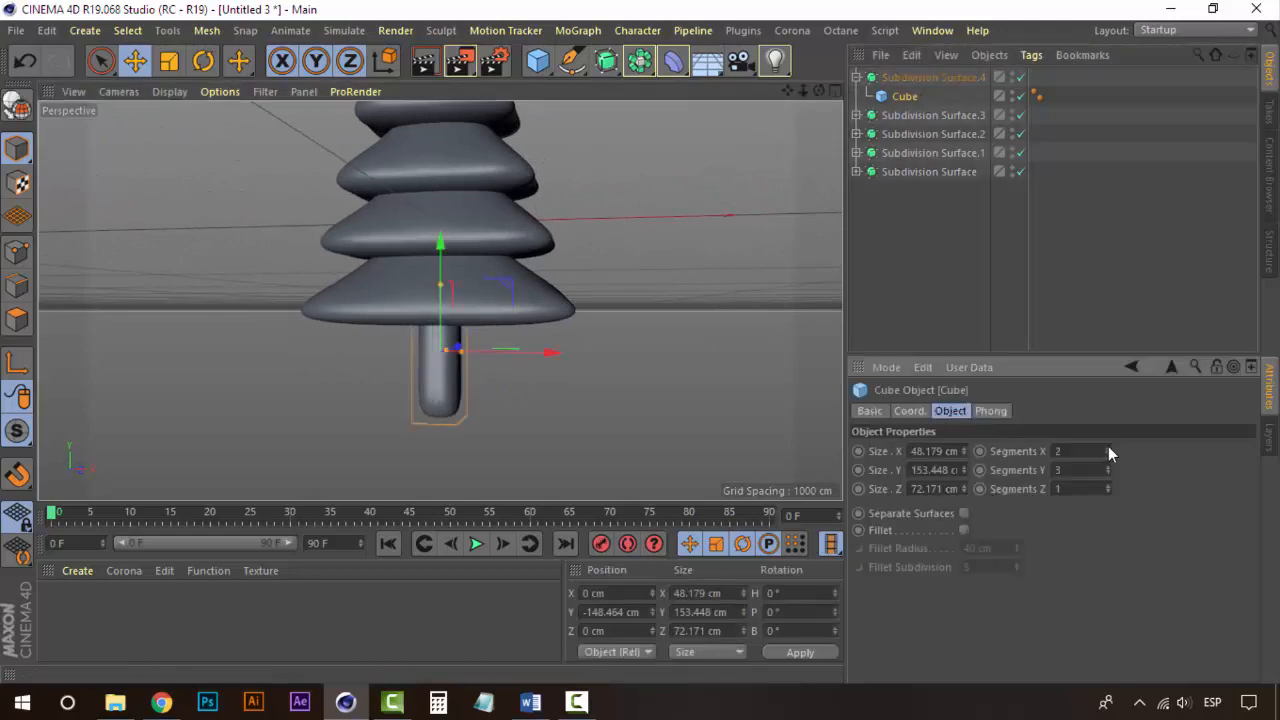
{"action": "left_click", "coordinate": [1108, 448]}
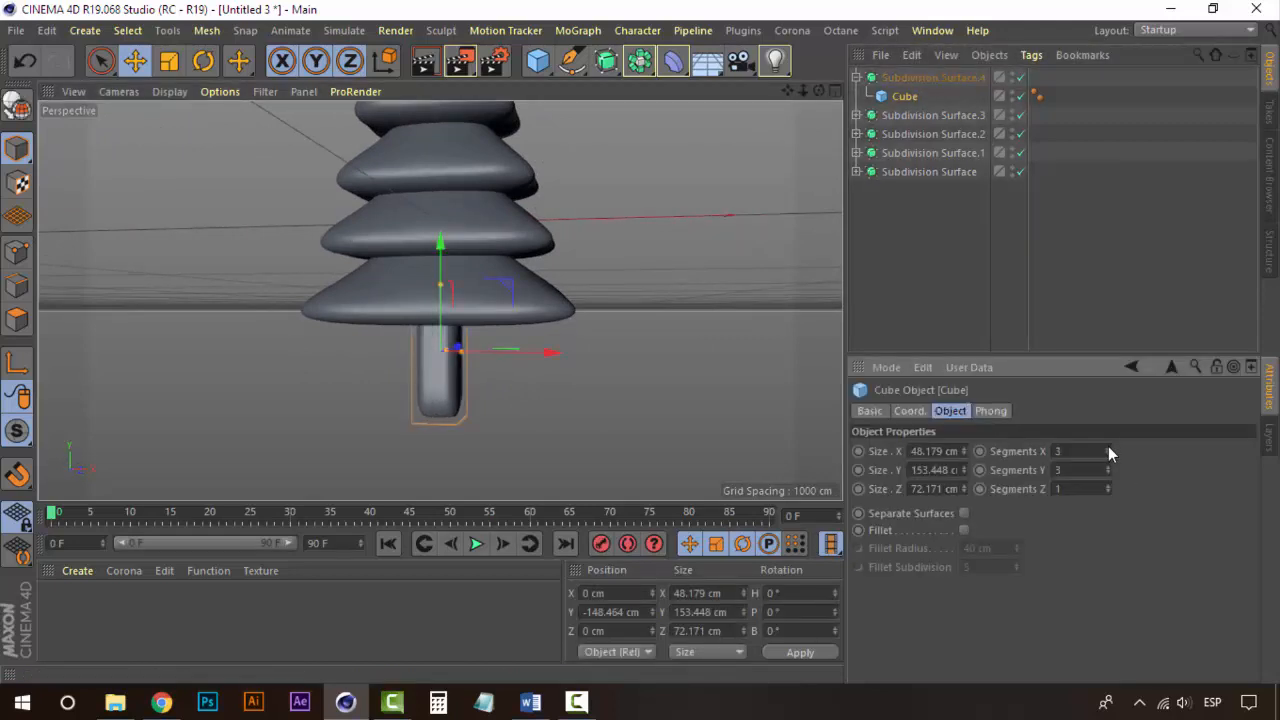
{"action": "left_click_drag", "start_coordinate": [502, 356], "coordinate": [600, 366], "text": "alt"}
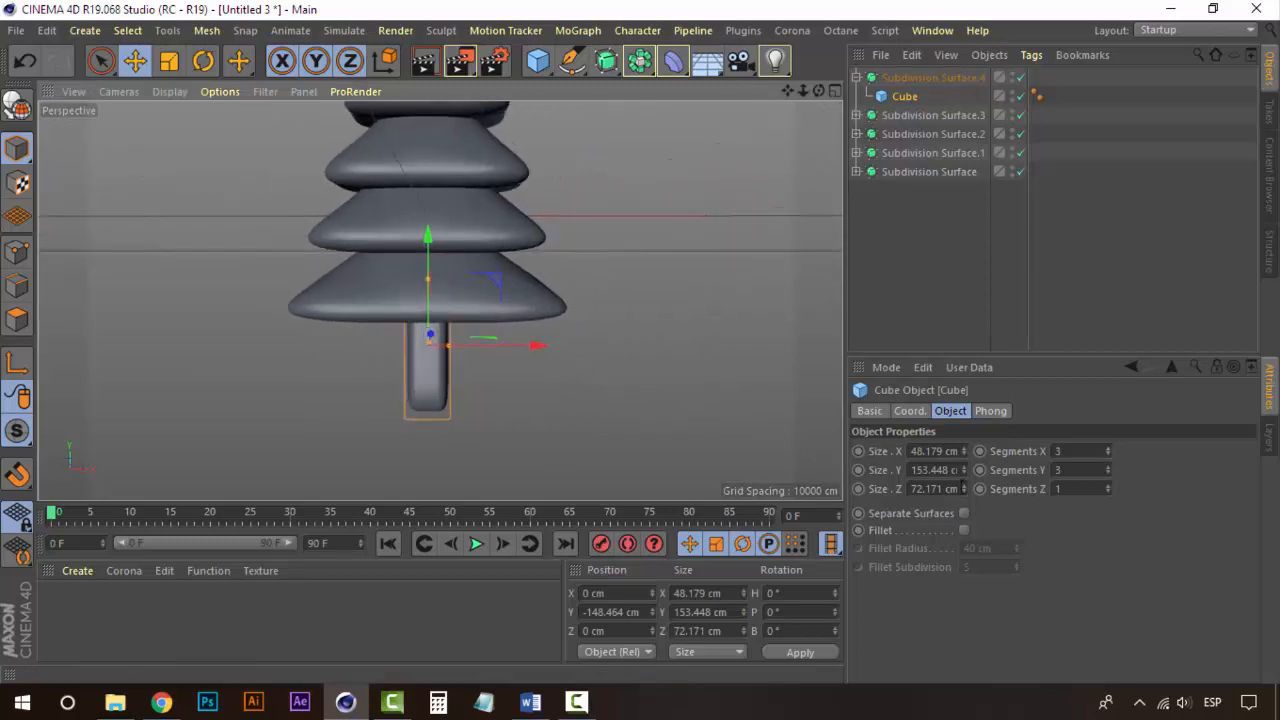
{"action": "left_click", "coordinate": [1108, 485]}
Step: Raise the trunk cube to about -135 cm so it meets the bottom tier
{"action": "left_click_drag", "start_coordinate": [400, 385], "coordinate": [457, 316], "text": "alt"}
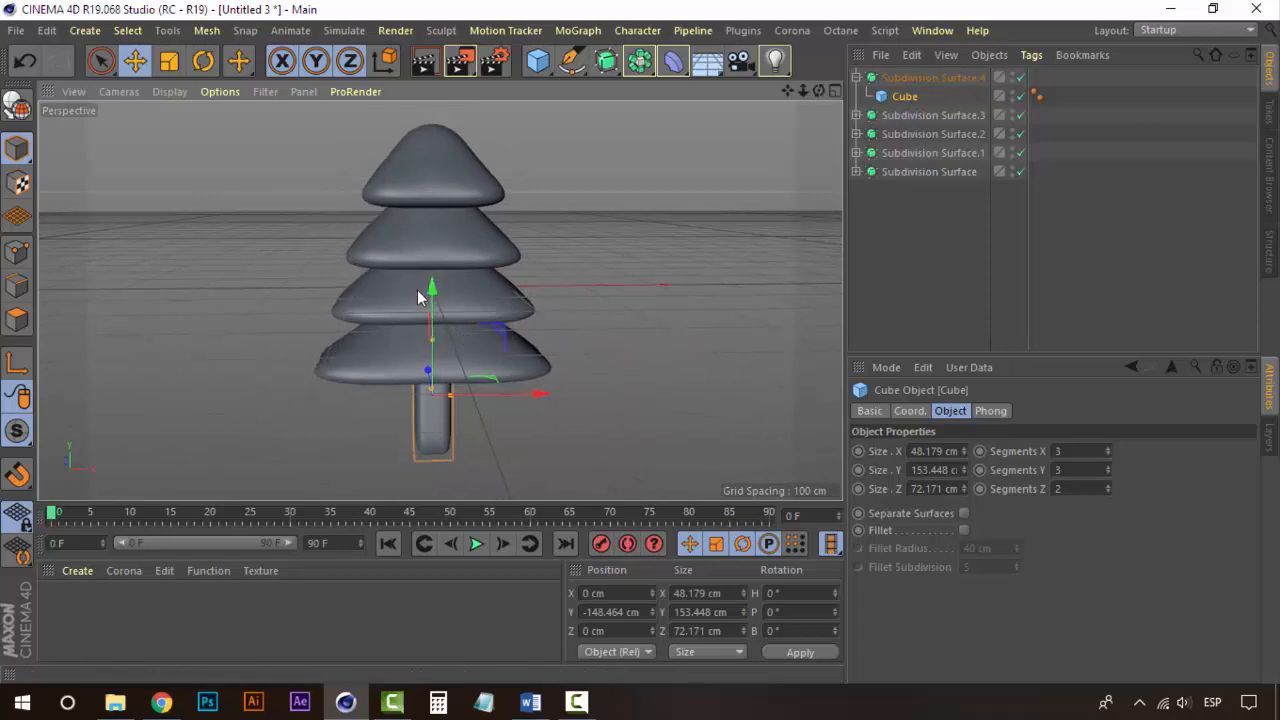
{"action": "left_click_drag", "start_coordinate": [433, 290], "coordinate": [433, 279]}
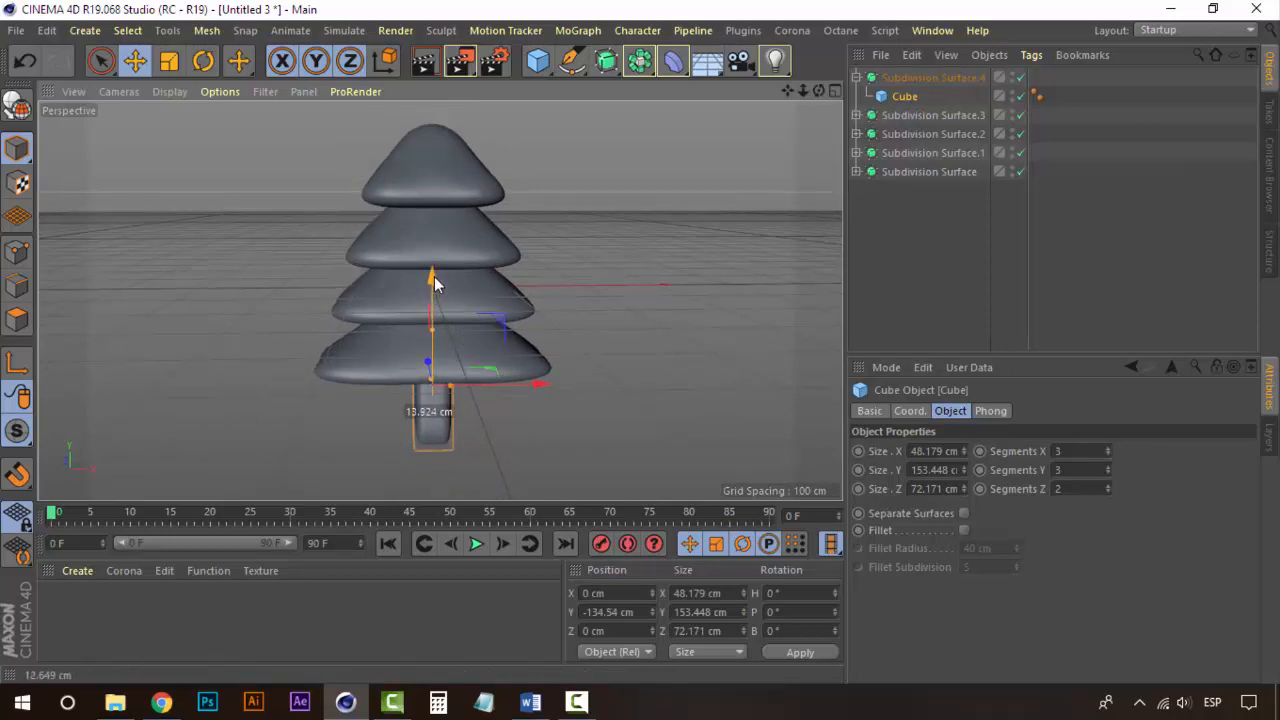
{"action": "left_click", "coordinate": [856, 77]}
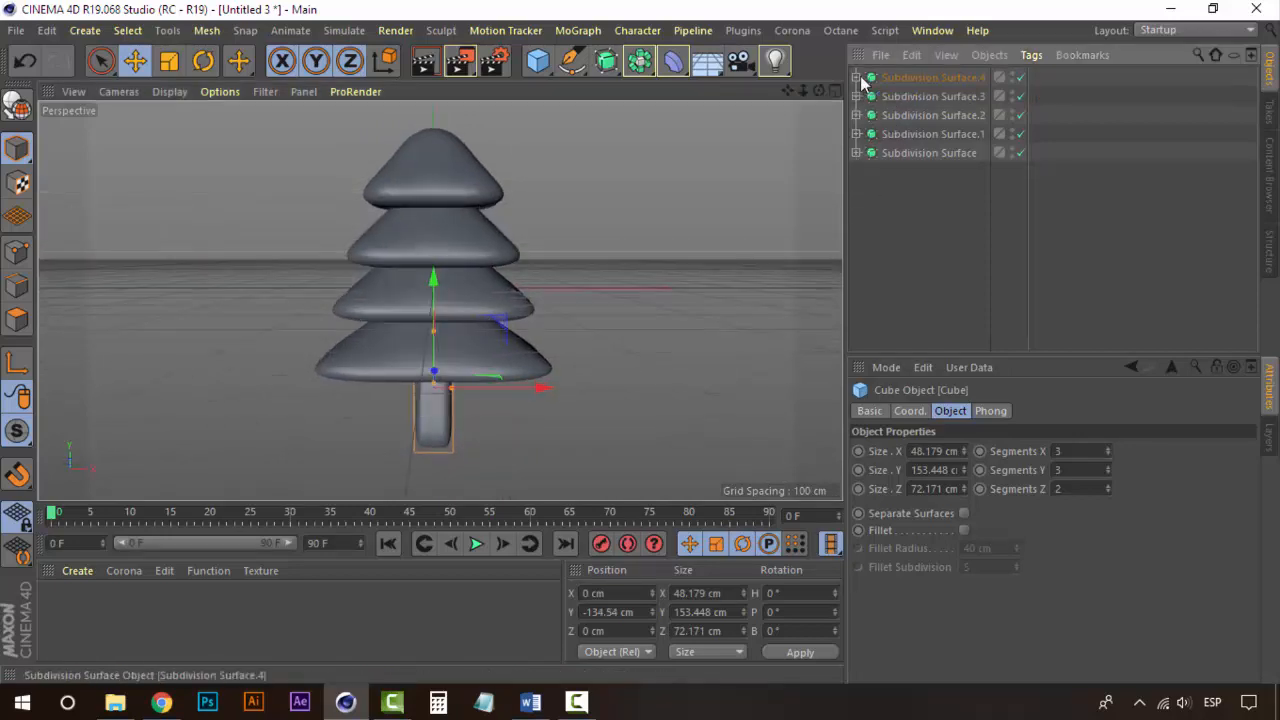
{"action": "left_click", "coordinate": [919, 95]}
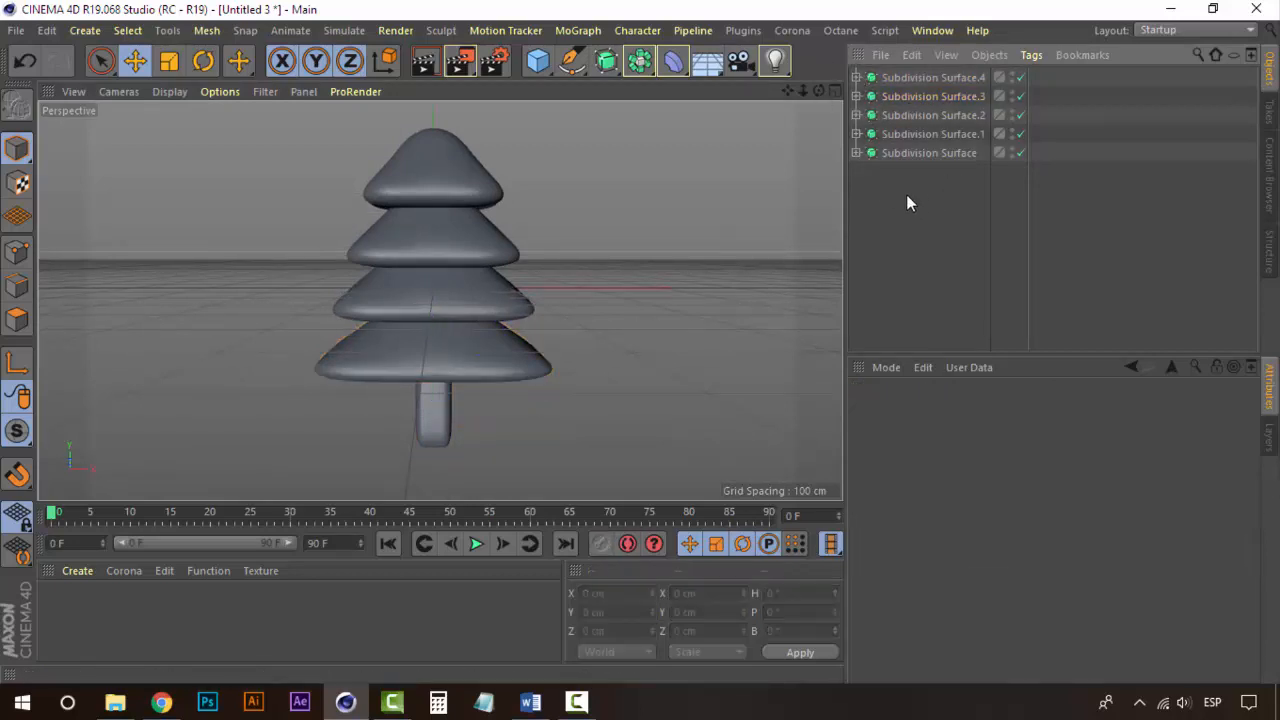
Step: Add another cube, move it about 177 cm down below the tree and widen it to about 299 cm
{"action": "middle_click_drag", "start_coordinate": [522, 372], "coordinate": [515, 340], "text": "alt"}
{"action": "scroll", "coordinate": [484, 343], "scroll_direction": "down", "scroll_amount": 1}
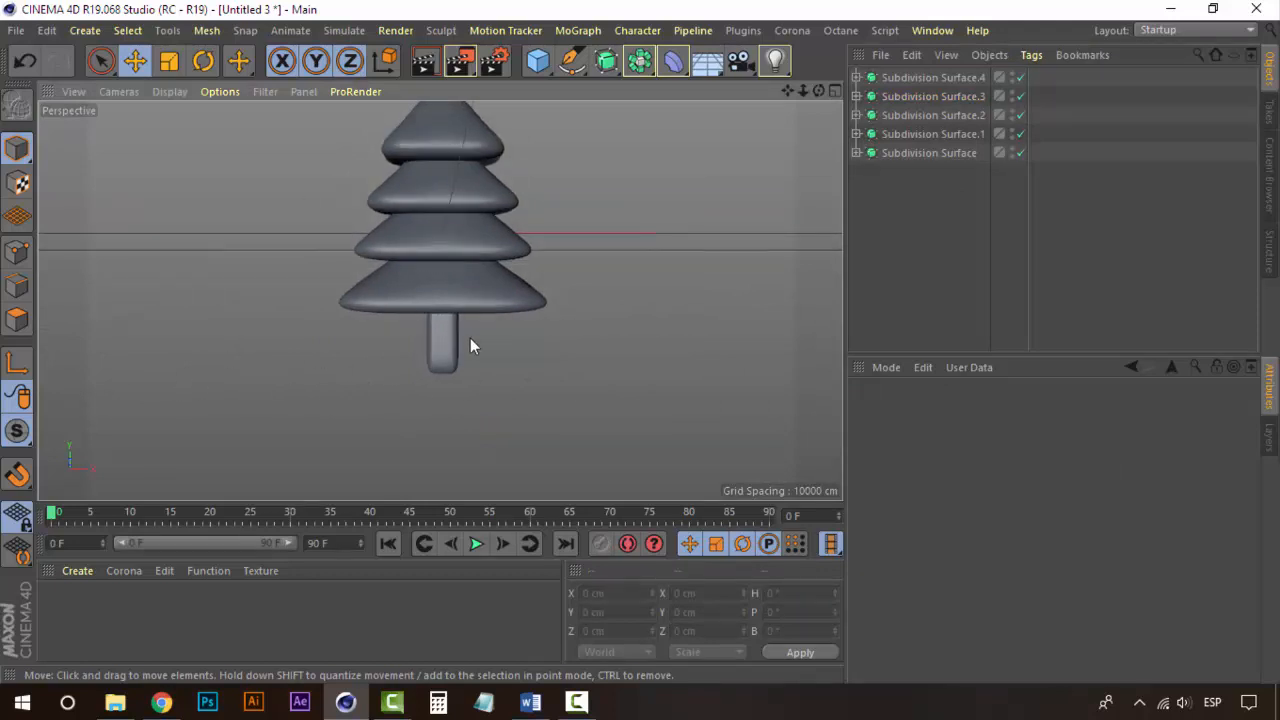
{"action": "left_click_drag", "start_coordinate": [506, 345], "coordinate": [503, 358], "text": "alt"}
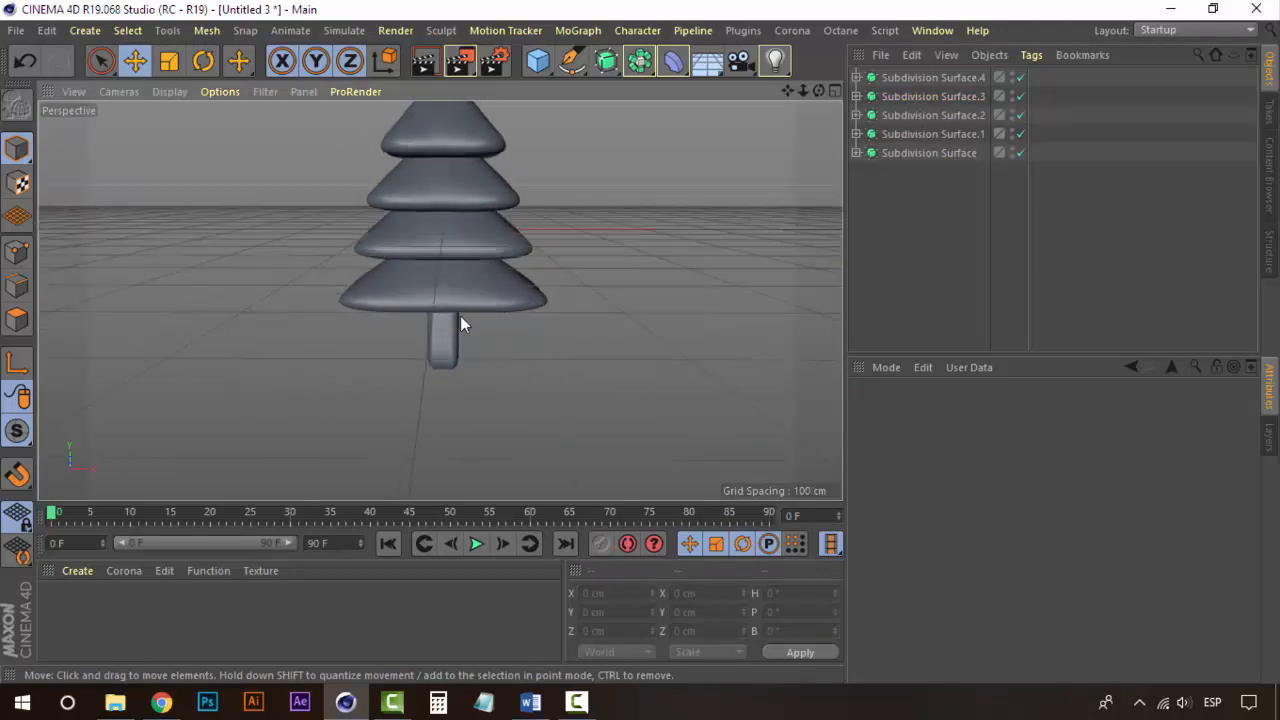
{"action": "left_click_drag", "start_coordinate": [460, 316], "coordinate": [558, 296], "text": "alt"}
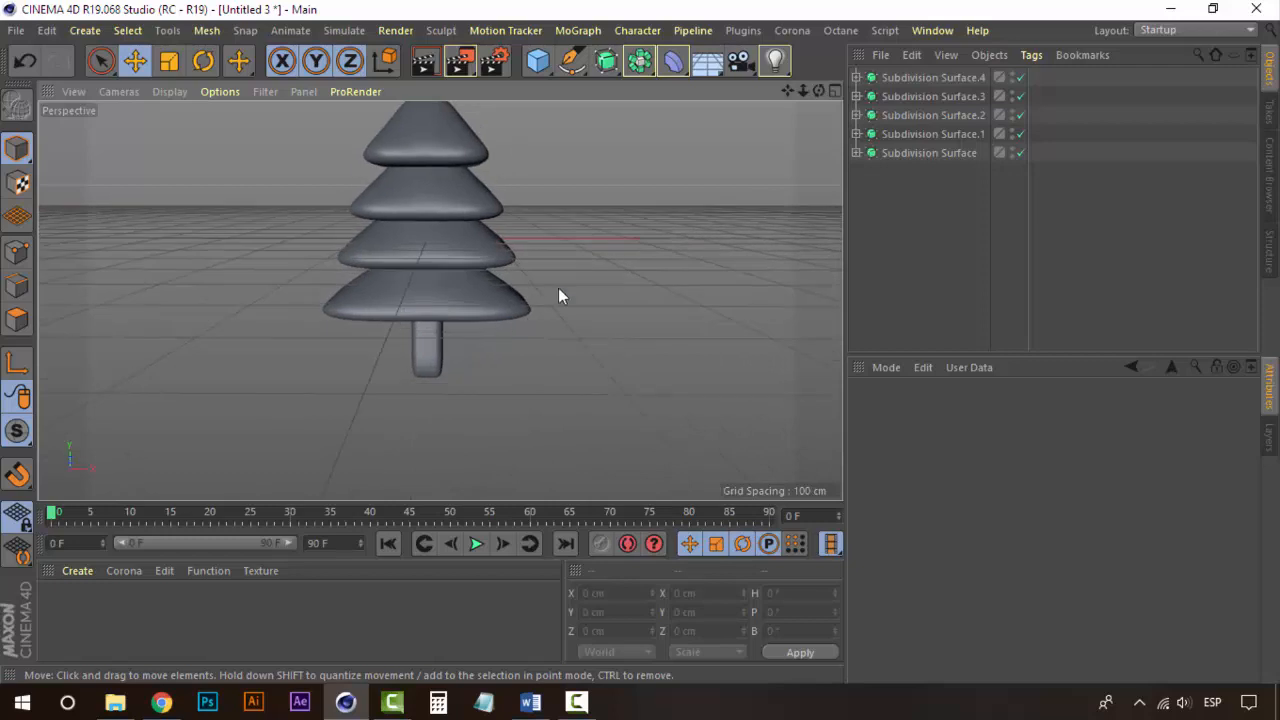
{"action": "left_click", "coordinate": [537, 61]}
{"action": "left_click_drag", "start_coordinate": [426, 187], "coordinate": [426, 289]}
{"action": "left_click_drag", "start_coordinate": [493, 358], "coordinate": [531, 356]}
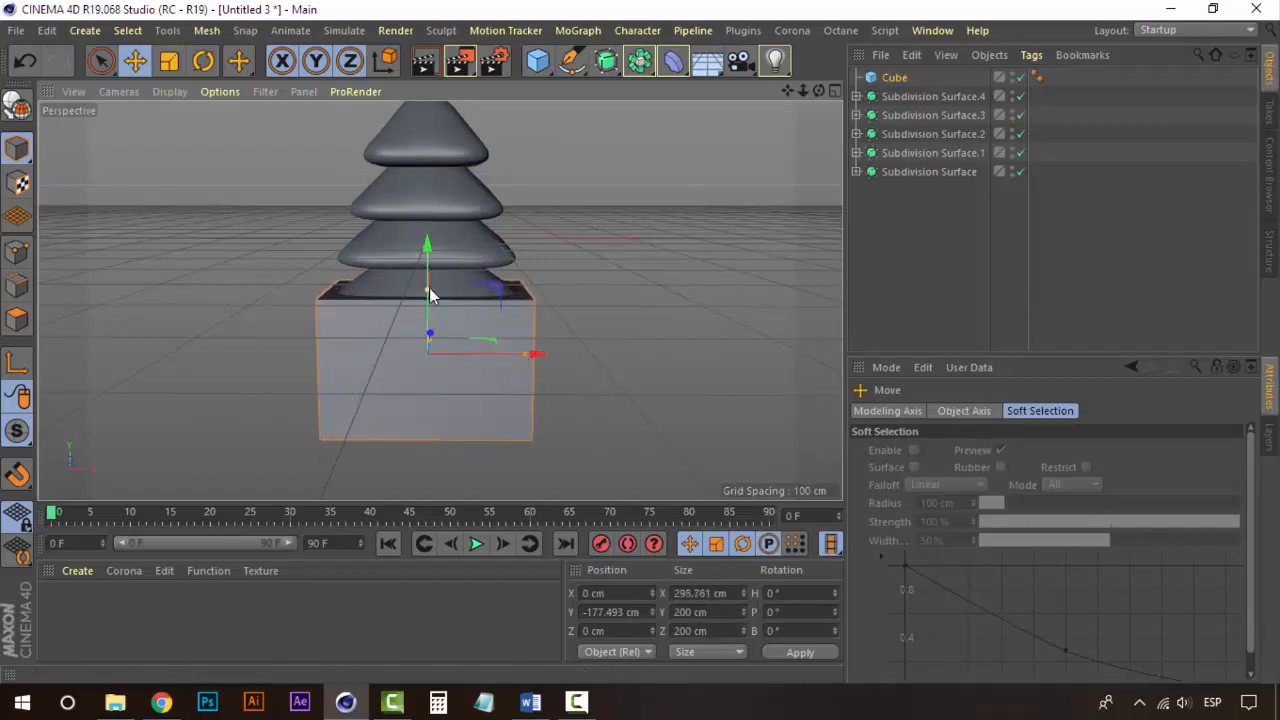
Step: Place the base cube inside a new Subdivision Surface and lower it to about -242 cm
{"action": "left_click", "coordinate": [606, 61]}
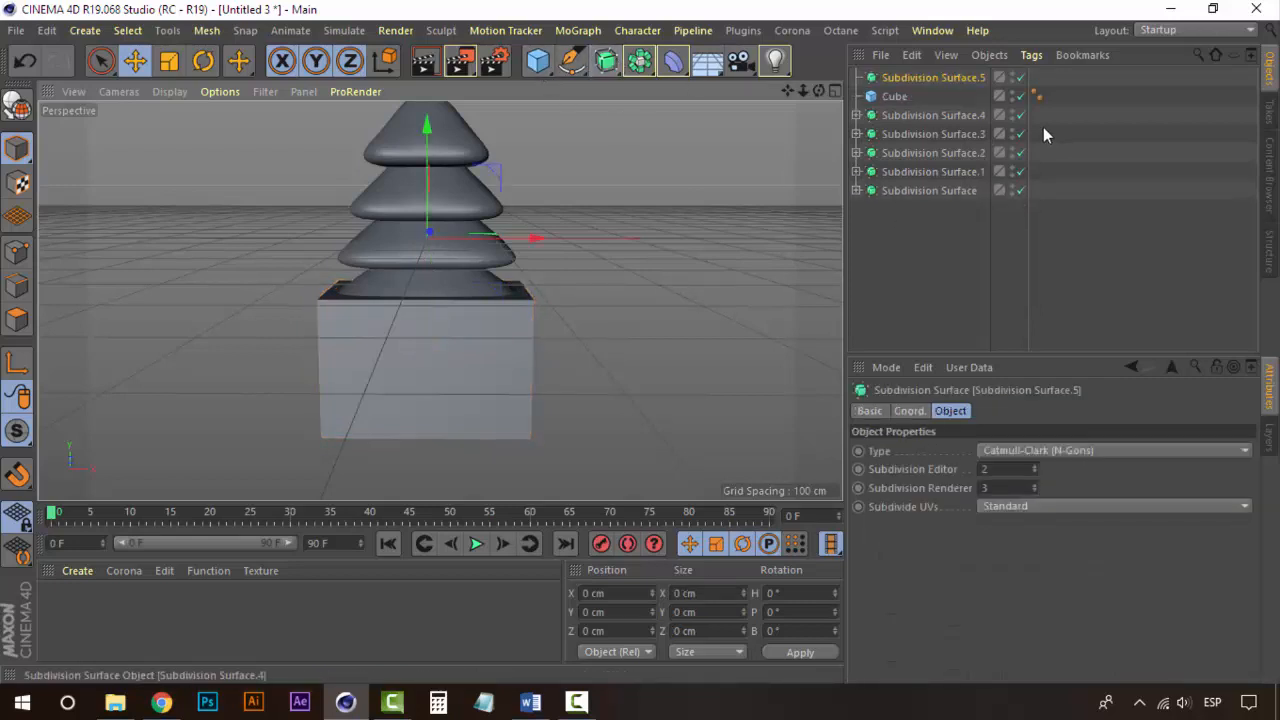
{"action": "left_click_drag", "start_coordinate": [896, 96], "coordinate": [926, 80]}
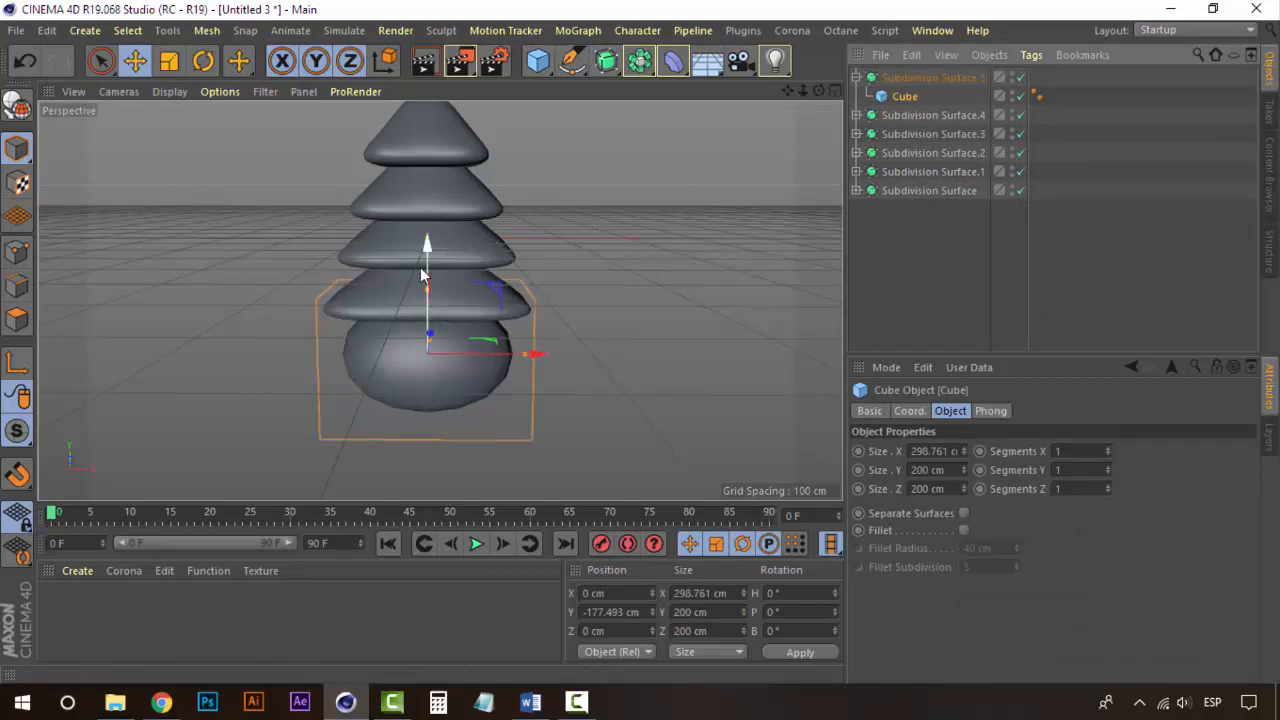
{"action": "left_click_drag", "start_coordinate": [427, 251], "coordinate": [429, 293]}
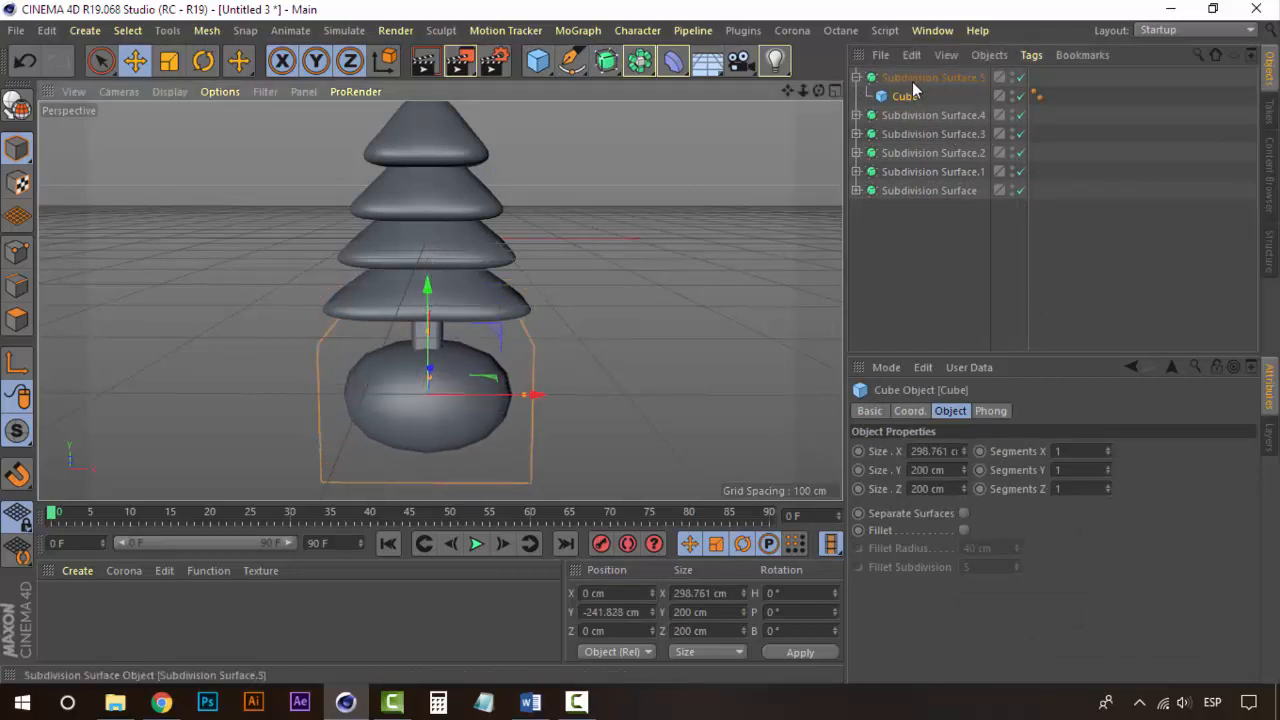
Step: Enlarge the base cube to about 362 cm wide, 229 cm tall and 329 cm deep
{"action": "left_click_drag", "start_coordinate": [531, 397], "coordinate": [546, 397]}
{"action": "left_click_drag", "start_coordinate": [430, 375], "coordinate": [617, 352]}
{"action": "left_click_drag", "start_coordinate": [366, 327], "coordinate": [218, 306]}
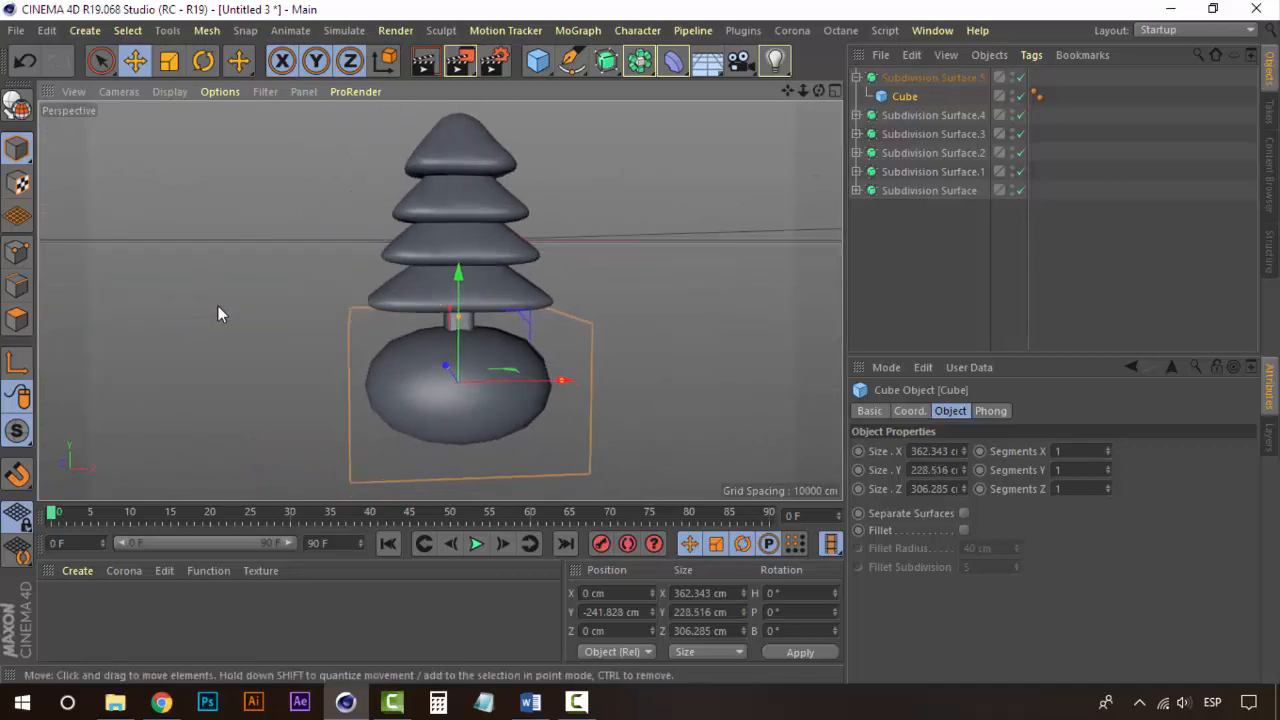
{"action": "left_click_drag", "start_coordinate": [489, 386], "coordinate": [413, 378], "text": "alt"}
{"action": "middle_click_drag", "start_coordinate": [415, 337], "coordinate": [434, 295], "text": "alt"}
{"action": "scroll", "coordinate": [430, 340], "scroll_direction": "up", "scroll_amount": 1}
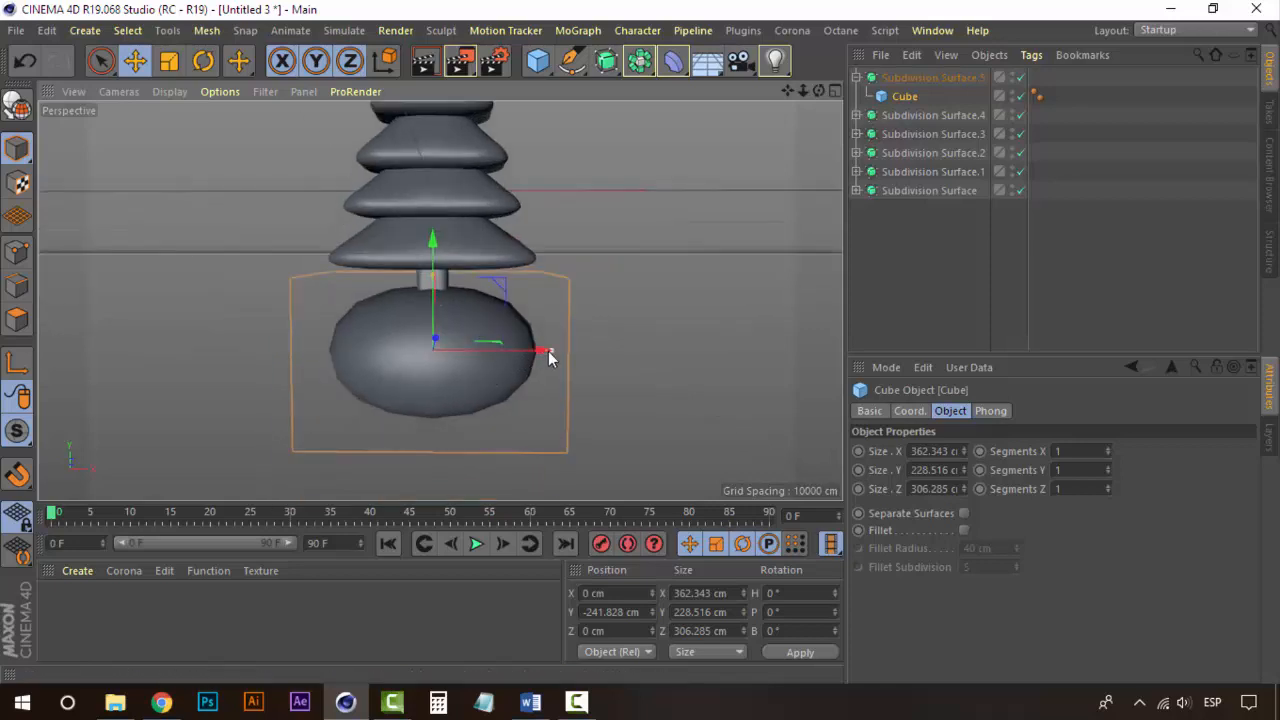
{"action": "left_click_drag", "start_coordinate": [323, 336], "coordinate": [615, 355], "text": "alt"}
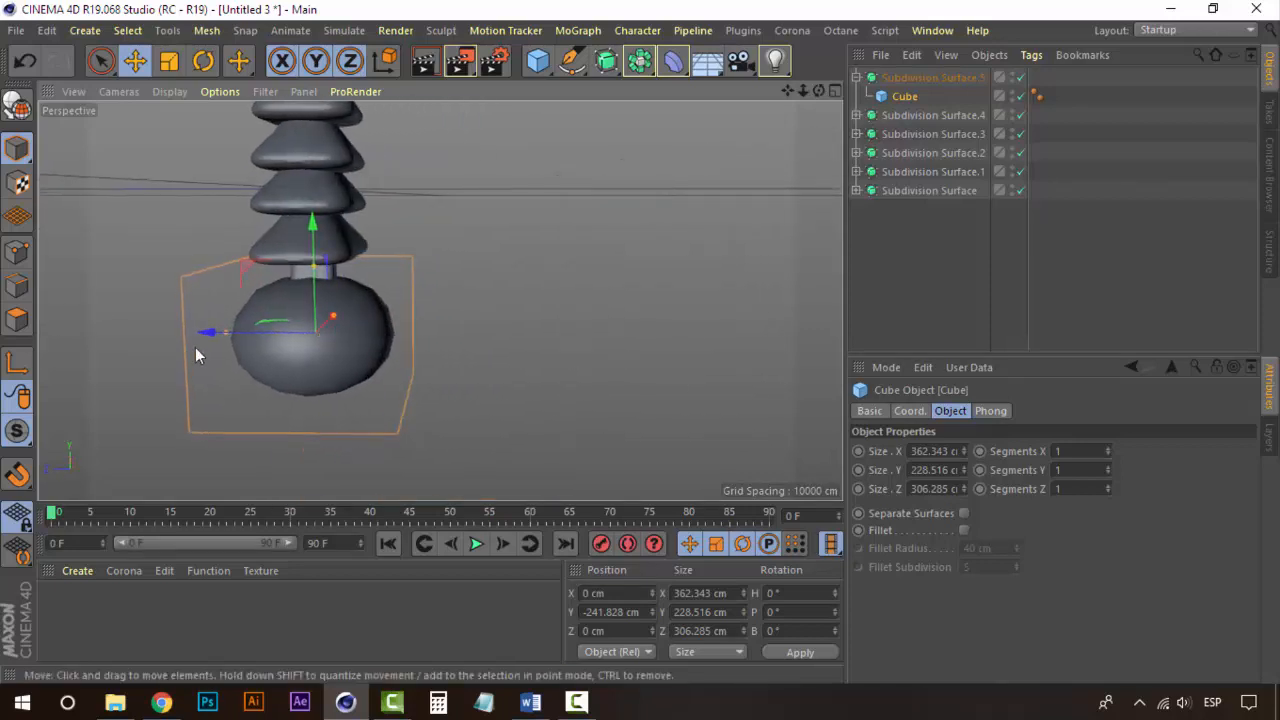
{"action": "left_click_drag", "start_coordinate": [221, 334], "coordinate": [219, 334]}
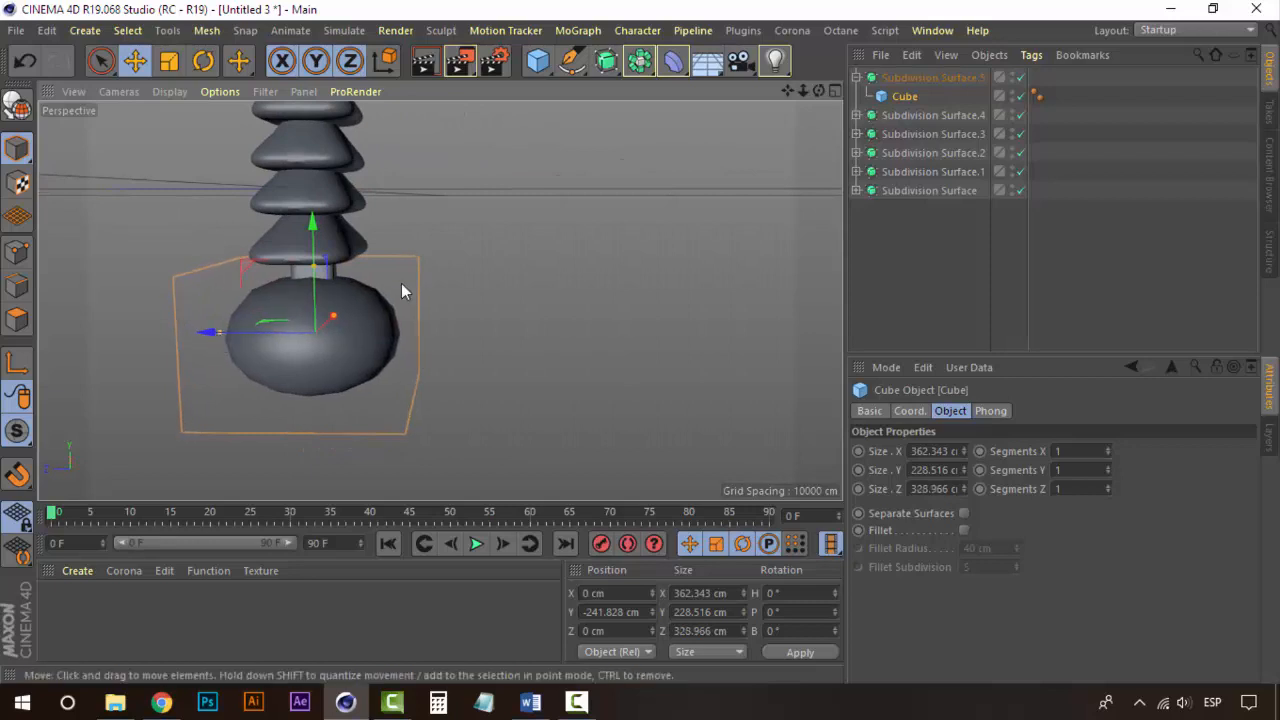
{"action": "left_click_drag", "start_coordinate": [401, 283], "coordinate": [85, 282], "text": "alt"}
{"action": "left_click_drag", "start_coordinate": [521, 280], "coordinate": [475, 286], "text": "alt"}
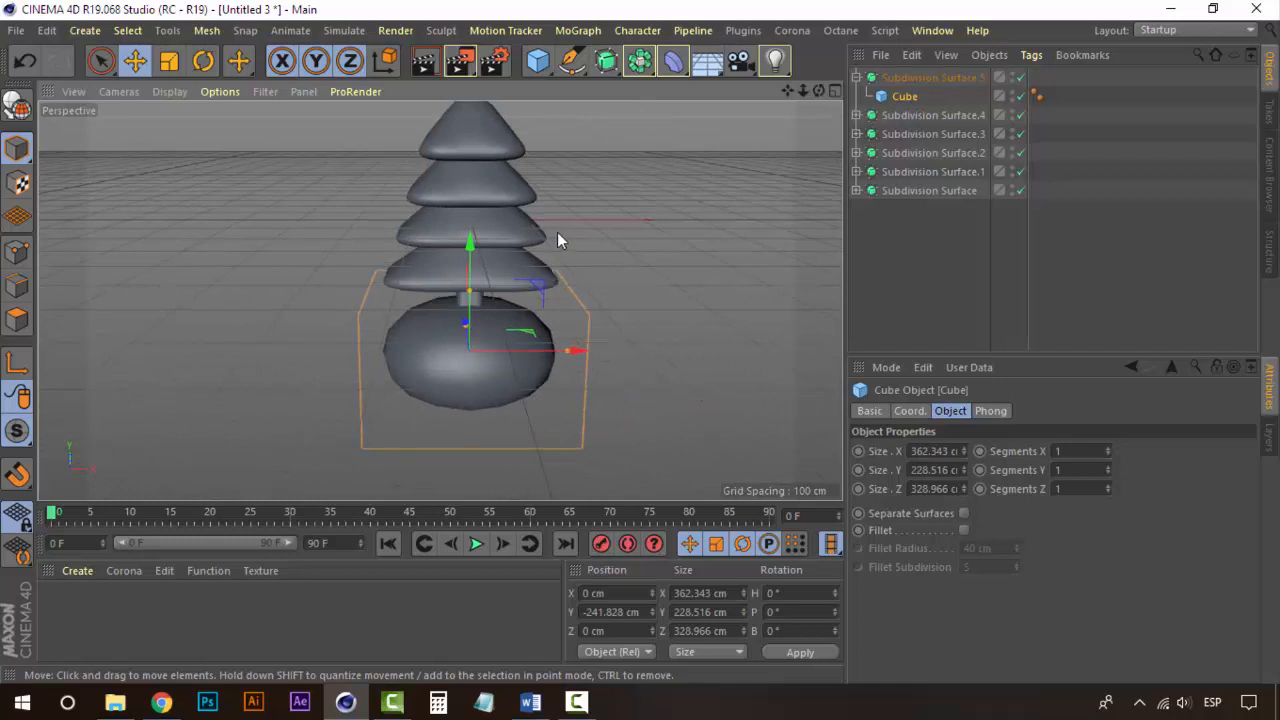
{"action": "left_click_drag", "start_coordinate": [557, 234], "coordinate": [483, 258], "text": "alt"}
{"action": "scroll", "coordinate": [461, 266], "scroll_direction": "up", "scroll_amount": 2}
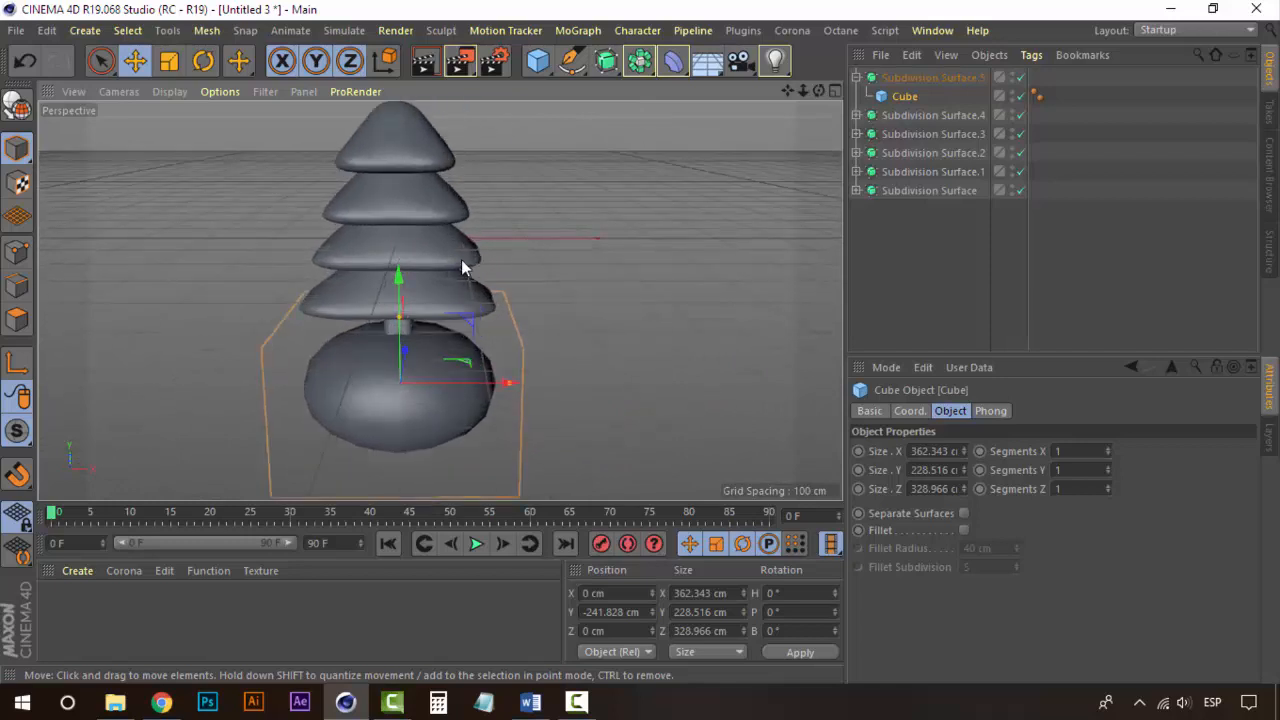